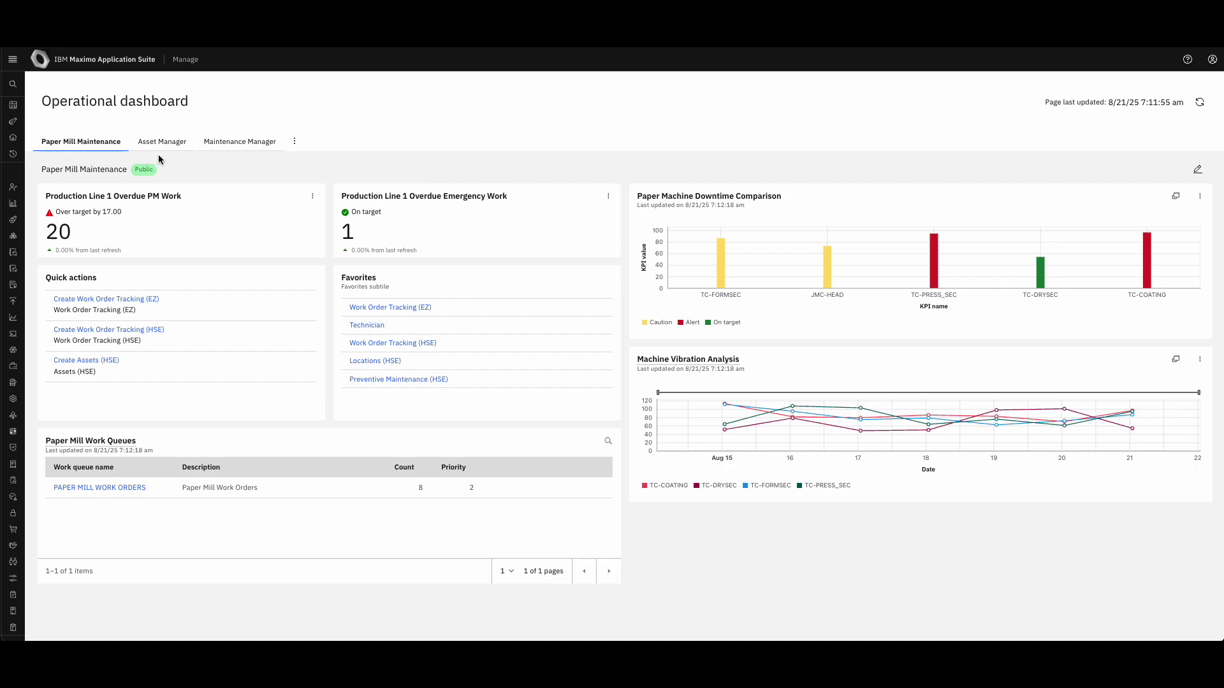
Search the navigation for 'preven' and open the Preventive Maintenance application
mouse_move(13, 121)
click(30, 85)
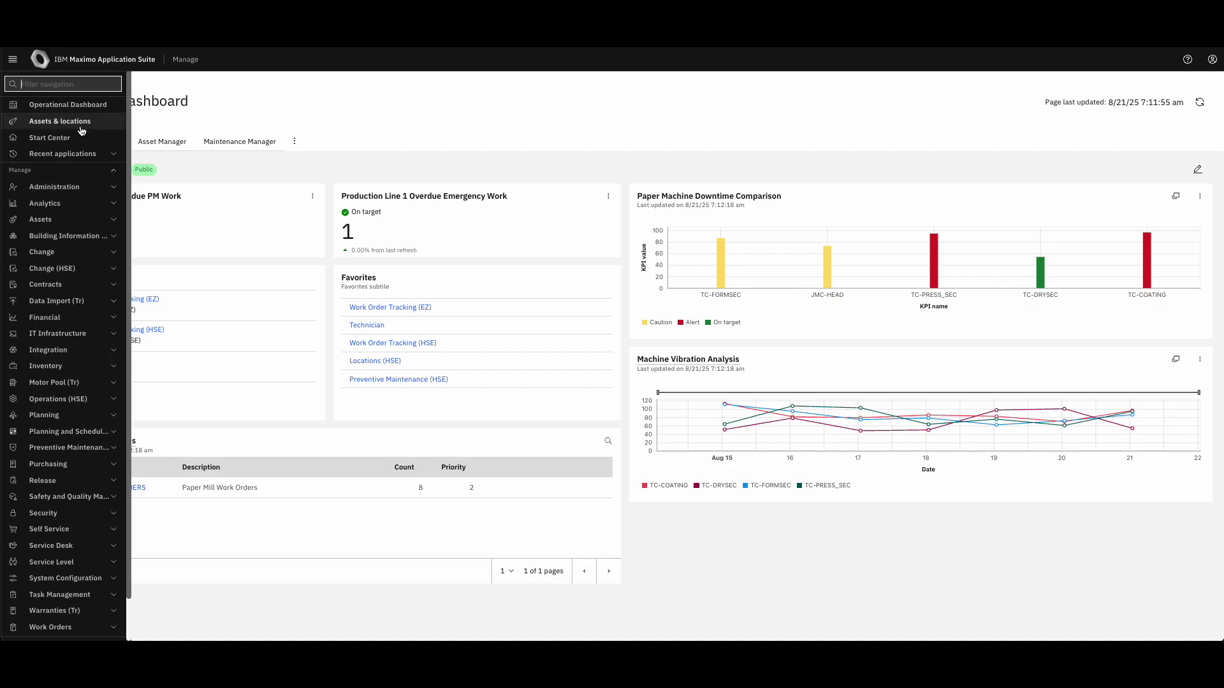
text(preven)
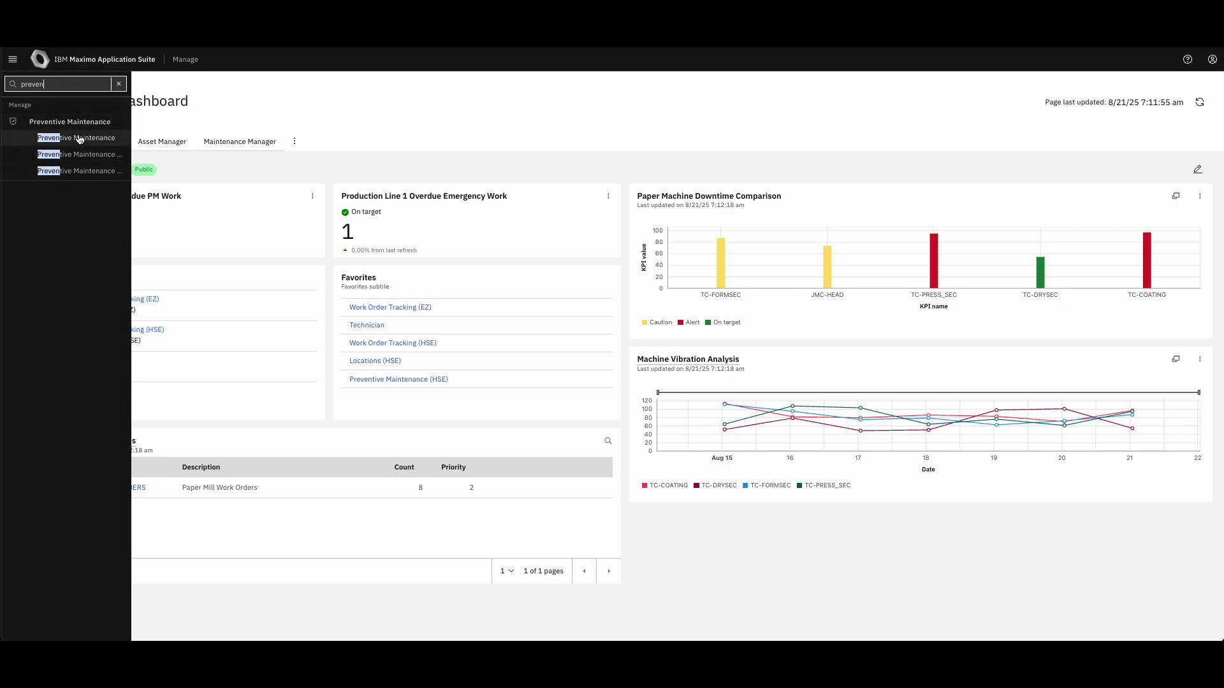
click(79, 139)
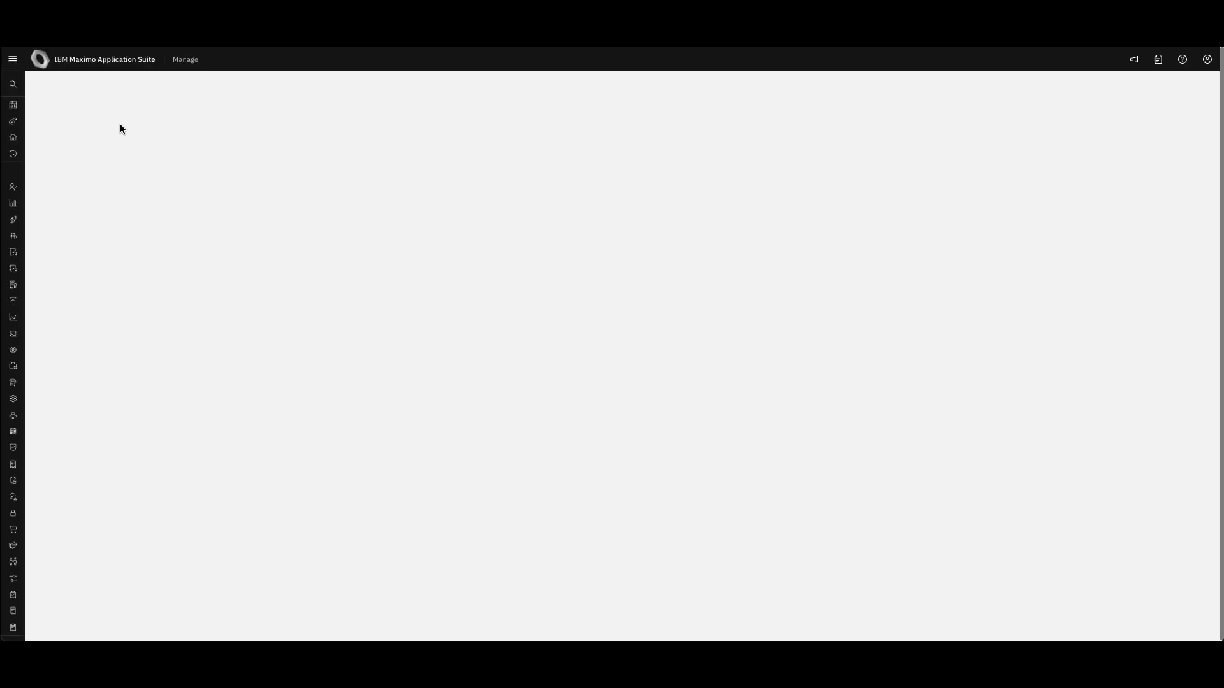
Filter the PM list by Description 'hvac' to show PMs 1373 and IC-11200
click(142, 123)
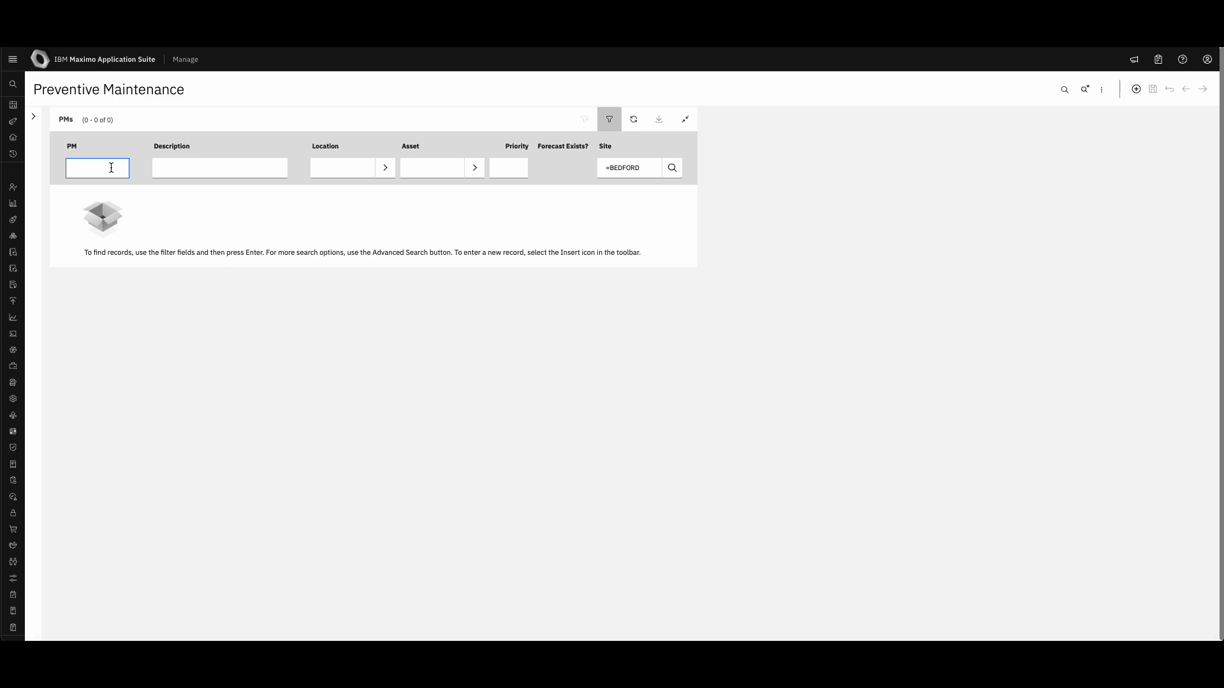
click(182, 171)
text(hvac)
key(Return)
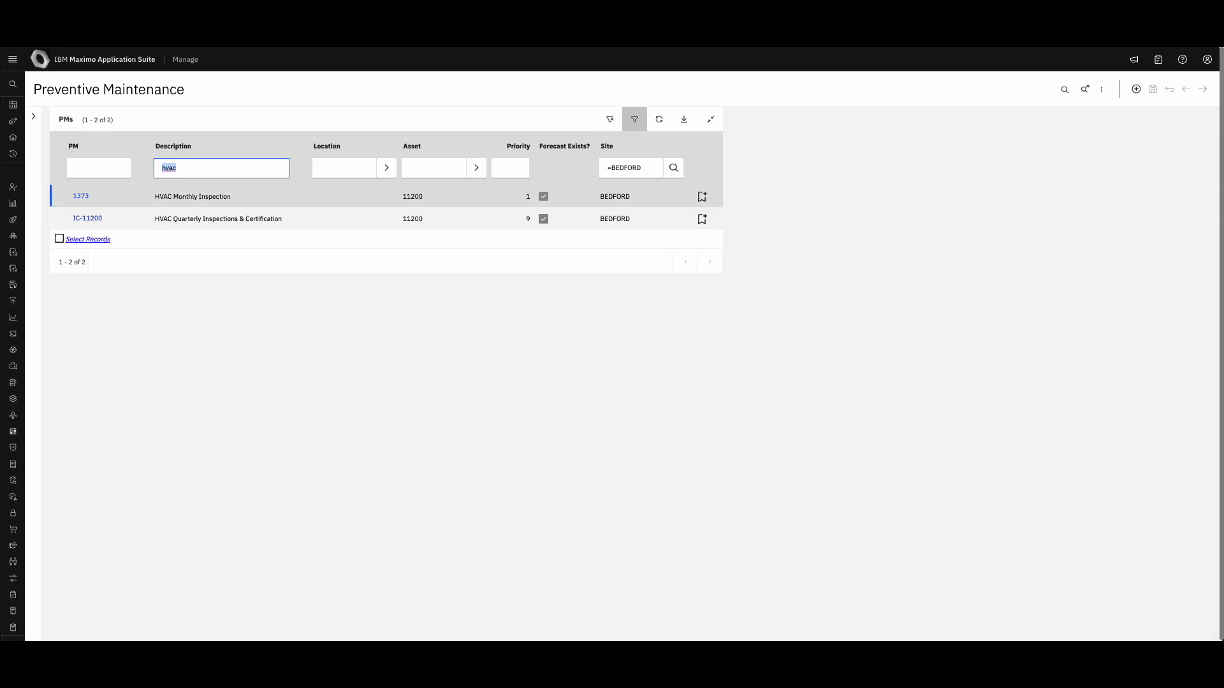
Open PM IC-11200 and scroll its Details showing asset 11200 and job plan INS11200
click(93, 221)
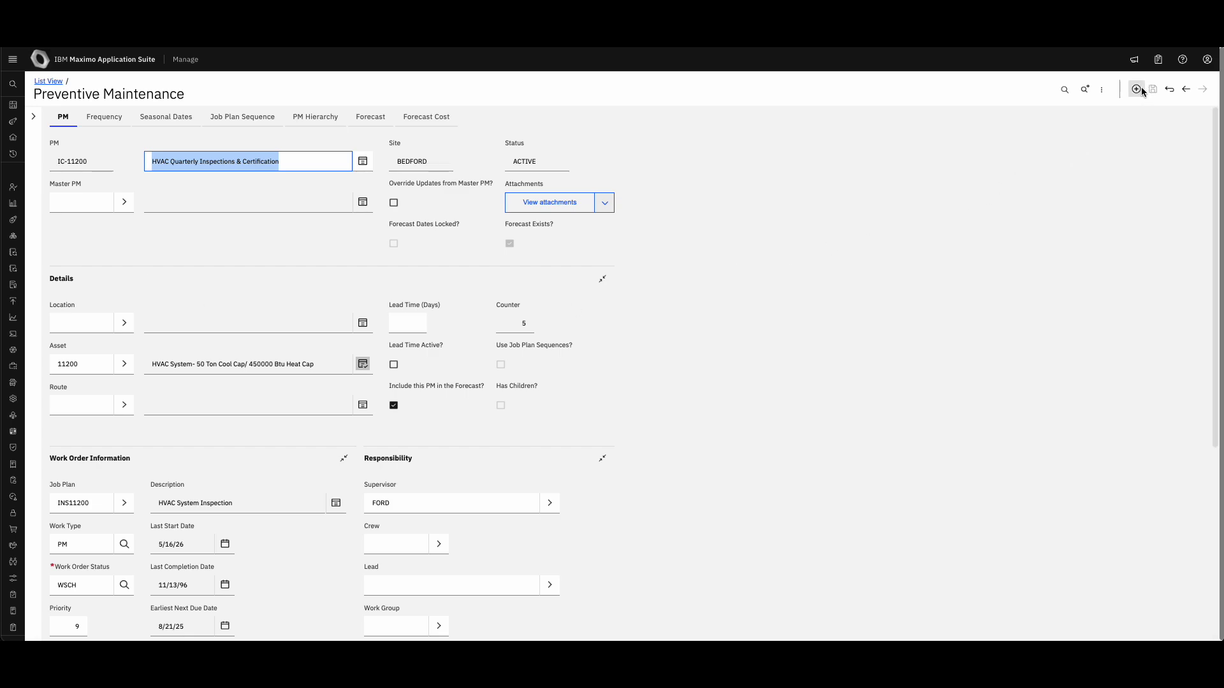
click(256, 241)
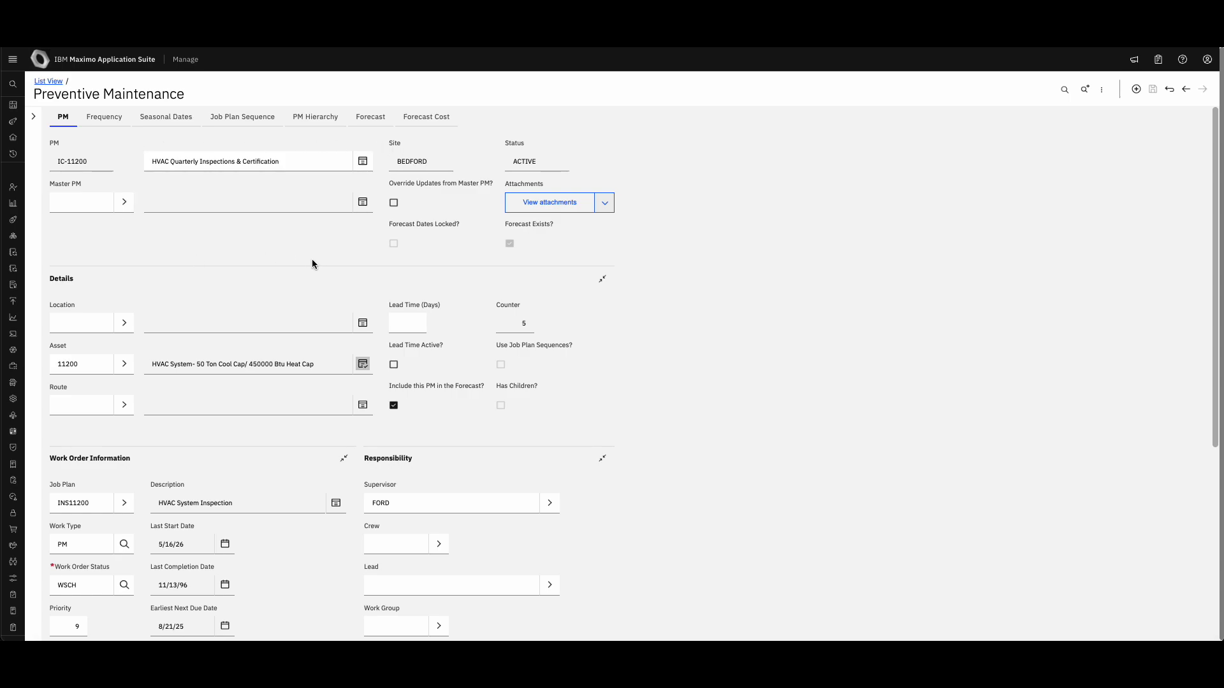
scroll(312, 258, down, 3)
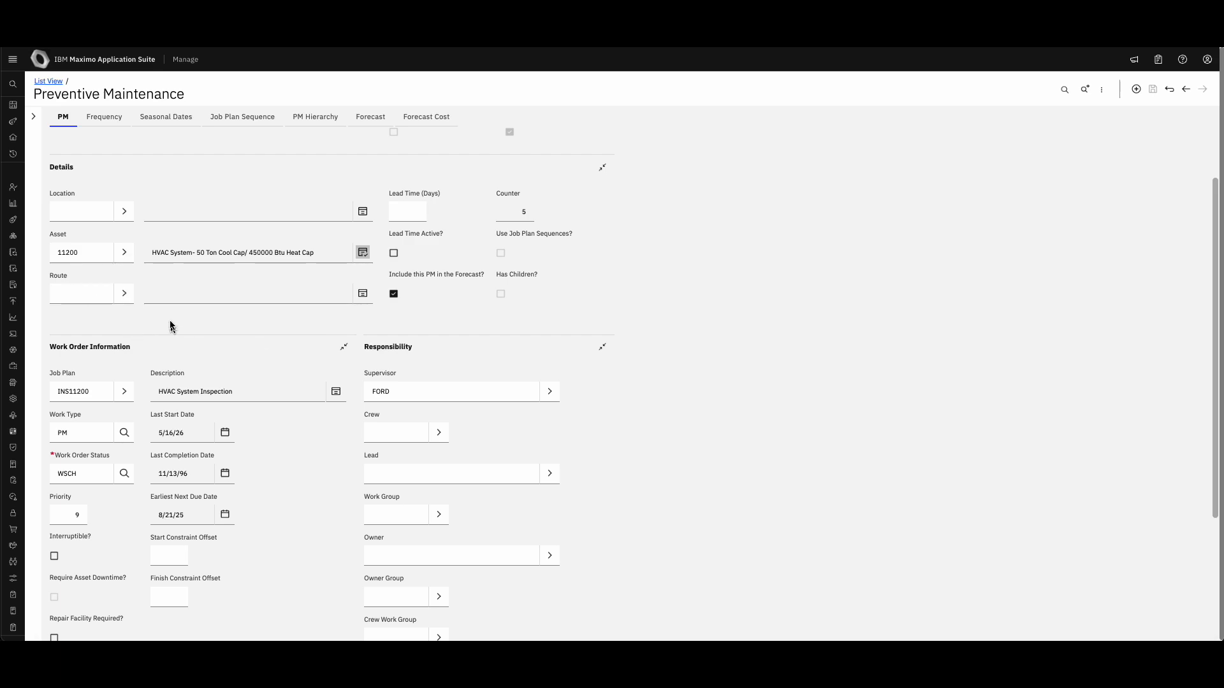
click(402, 201)
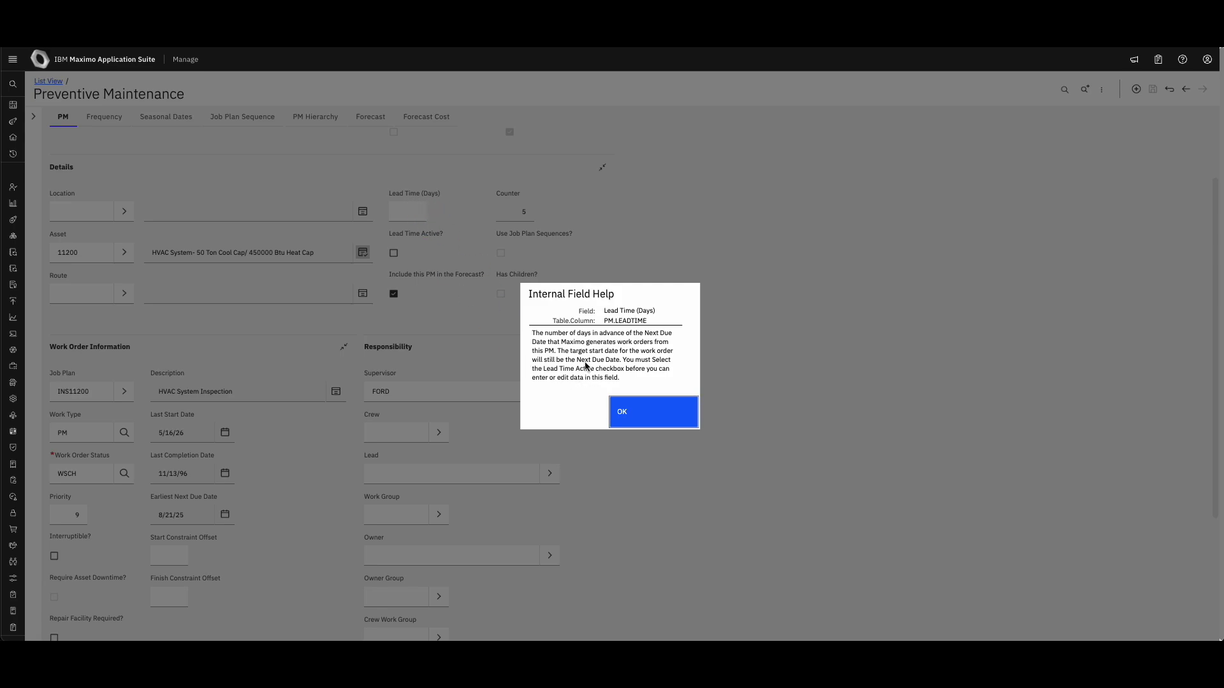
click(649, 424)
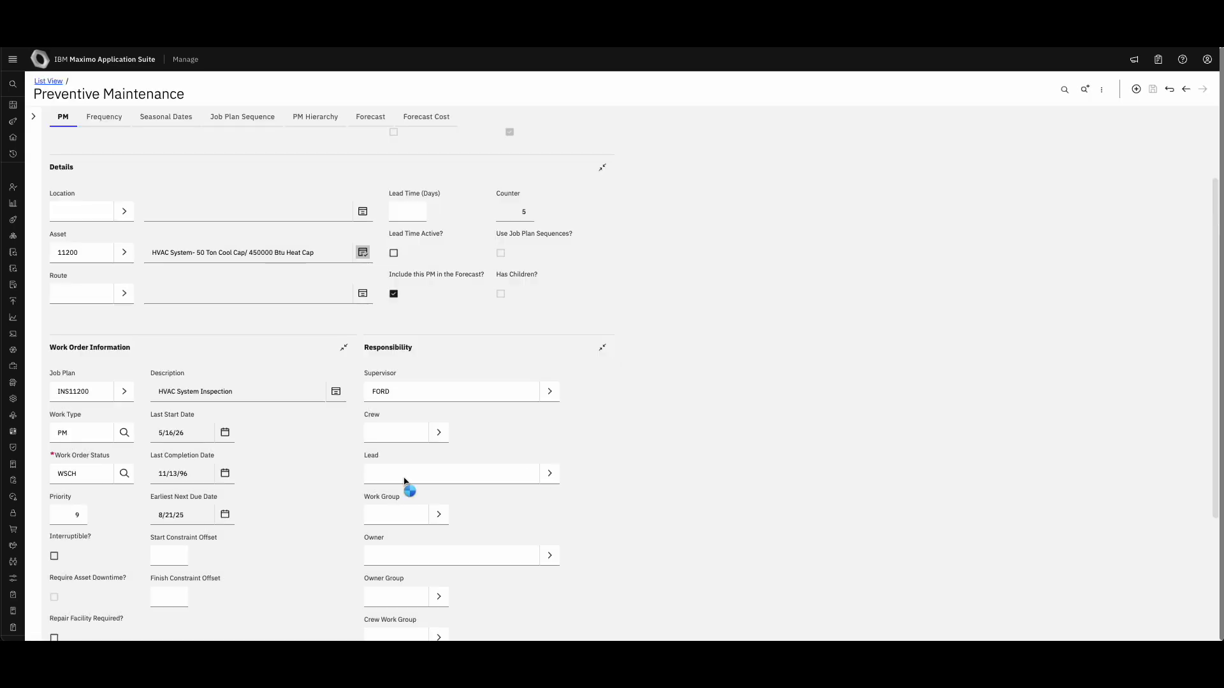
scroll(265, 329, down, 1)
scroll(265, 334, down, 1)
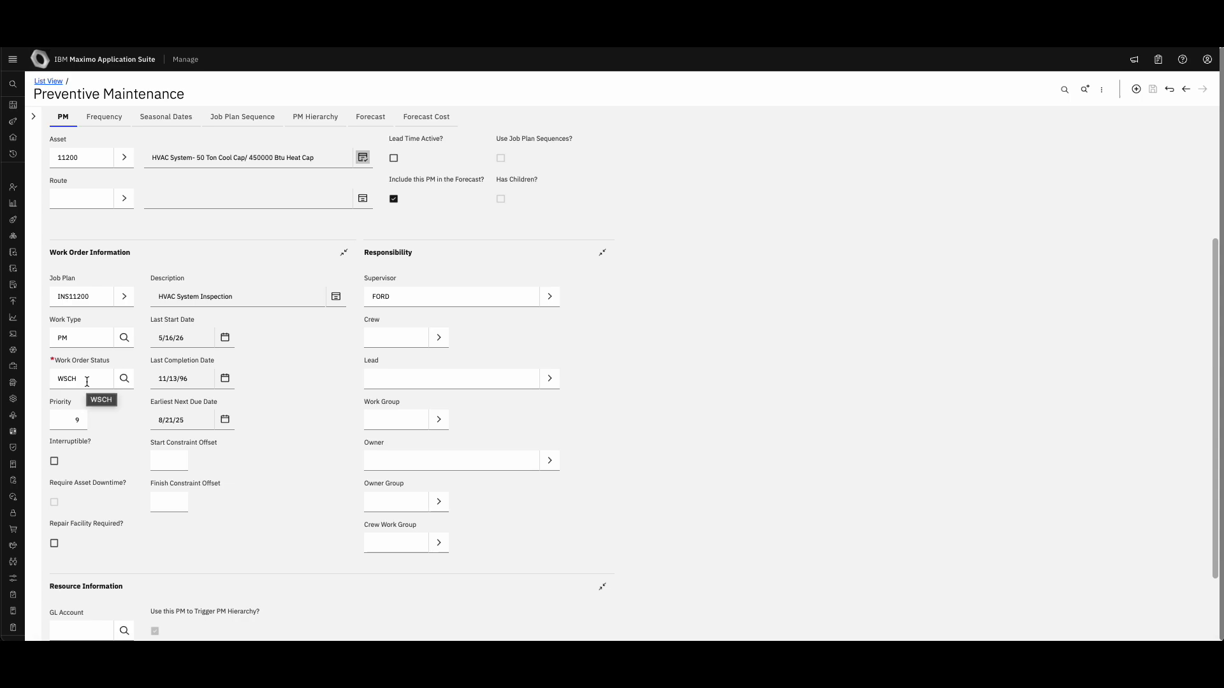
drag(91, 380, 76, 379)
click(269, 438)
click(125, 377)
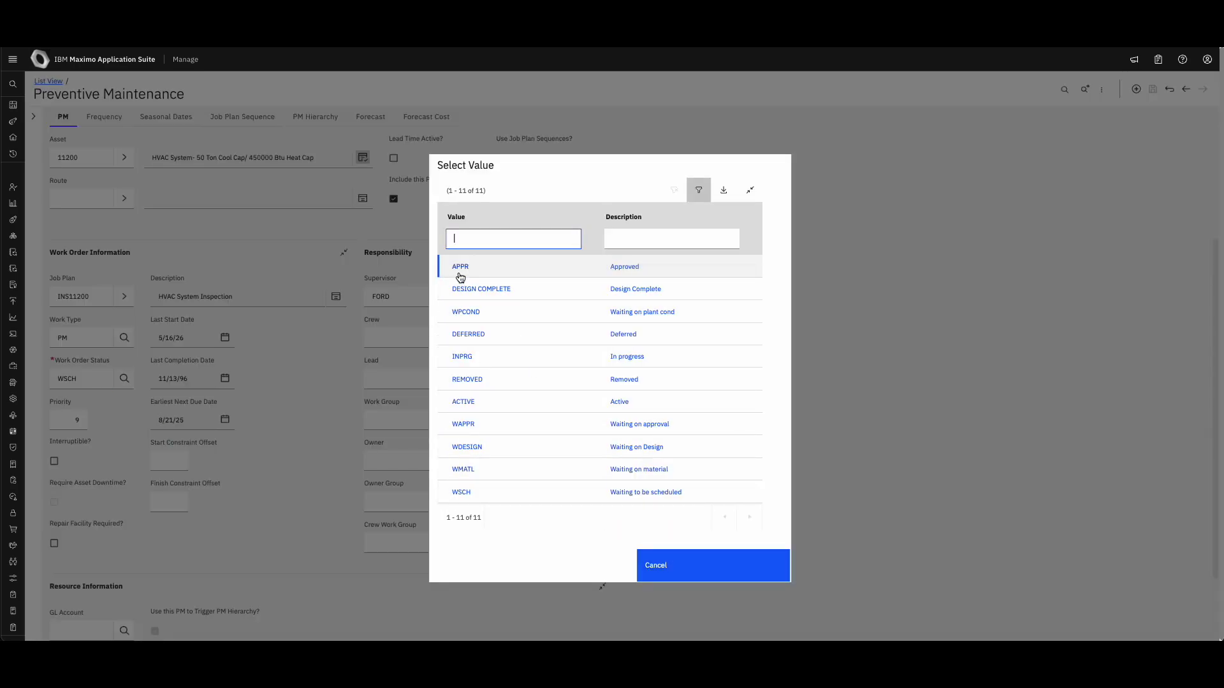
click(699, 571)
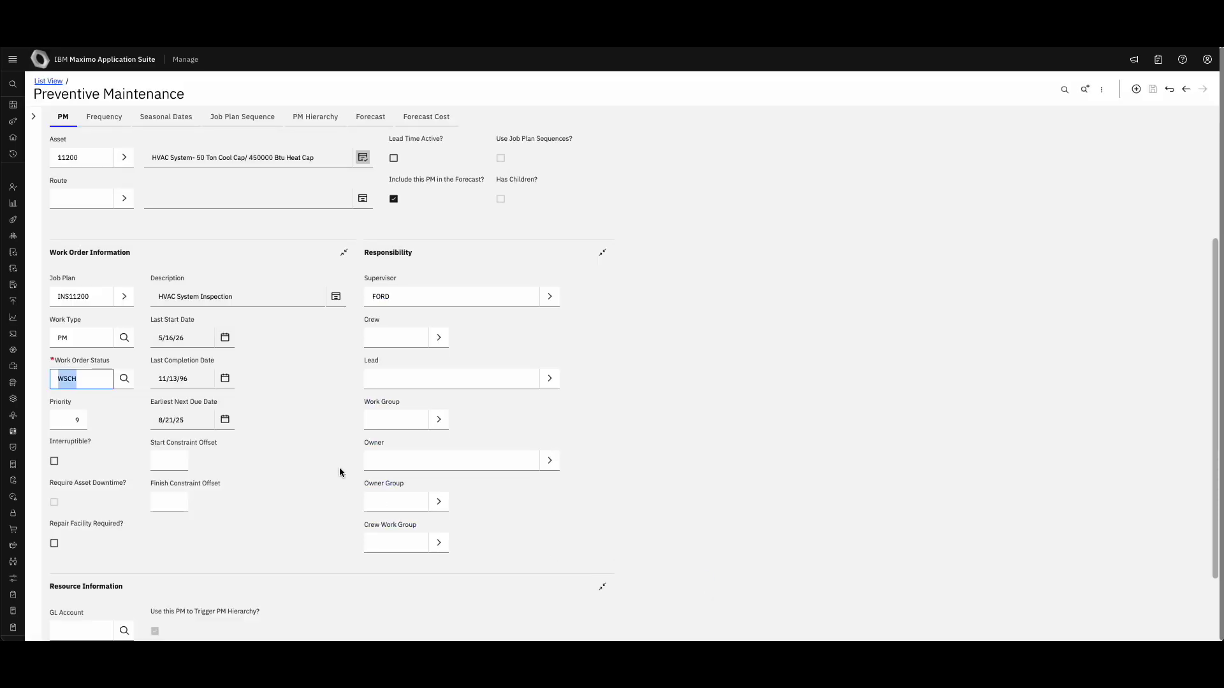
click(276, 403)
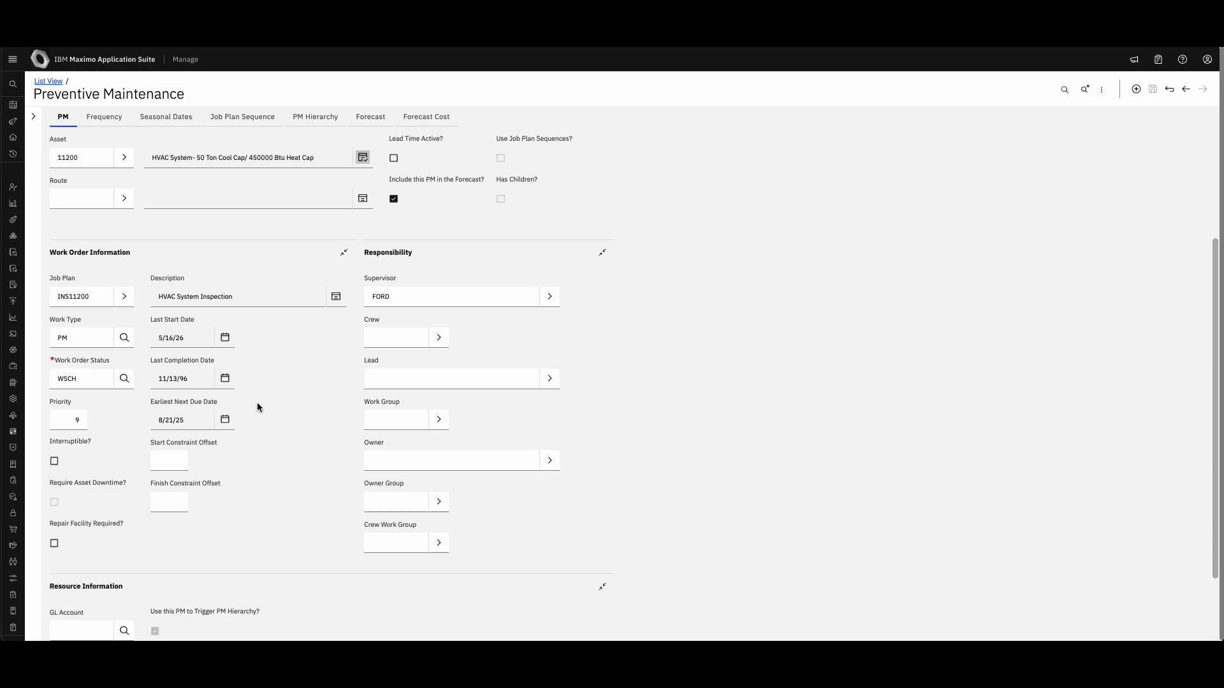
scroll(255, 403, down, 3)
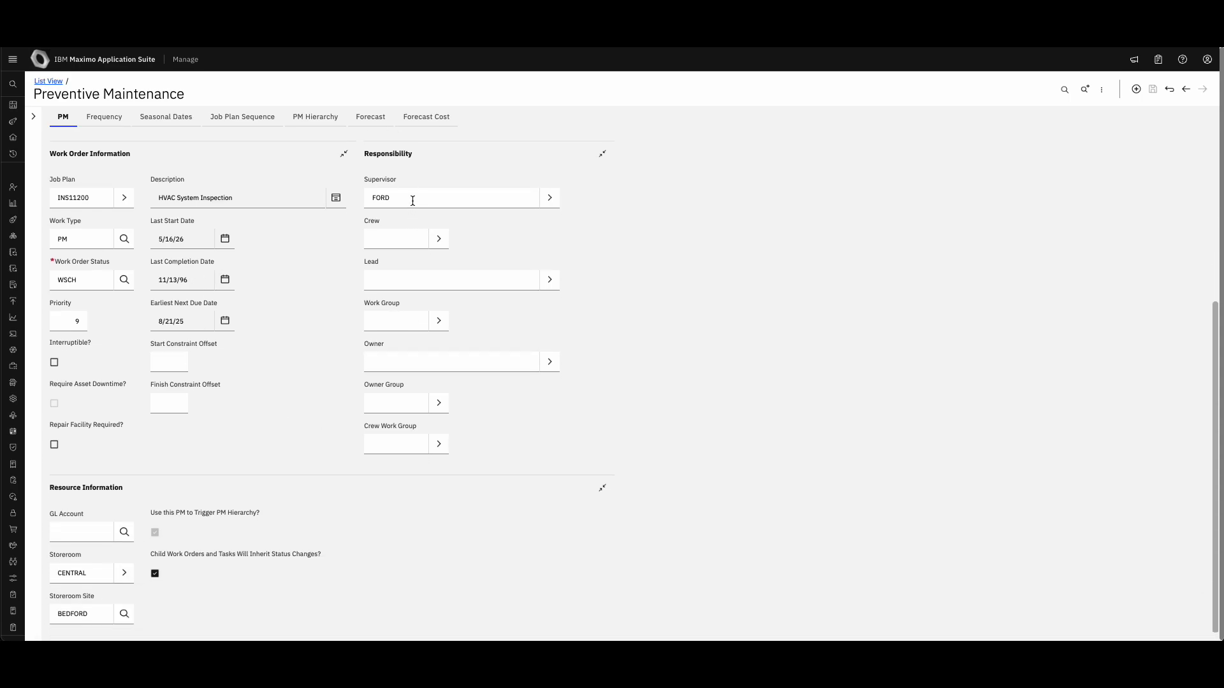
scroll(292, 443, up, 1)
scroll(324, 390, up, 8)
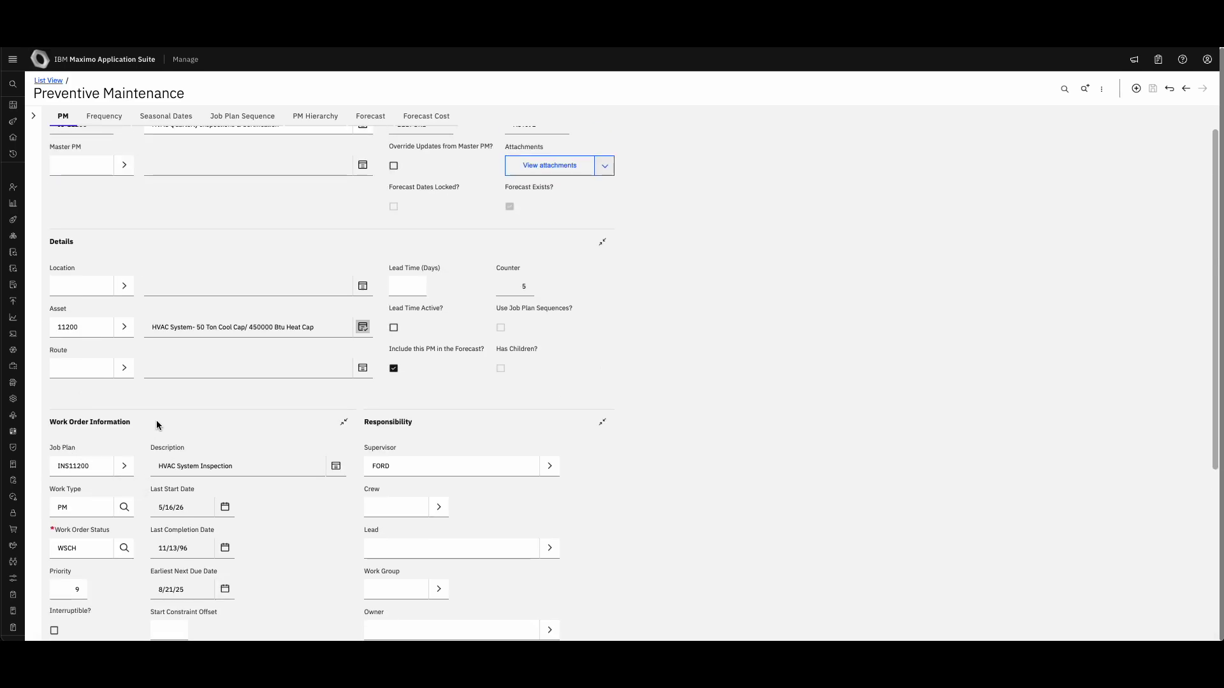
scroll(170, 423, up, 1)
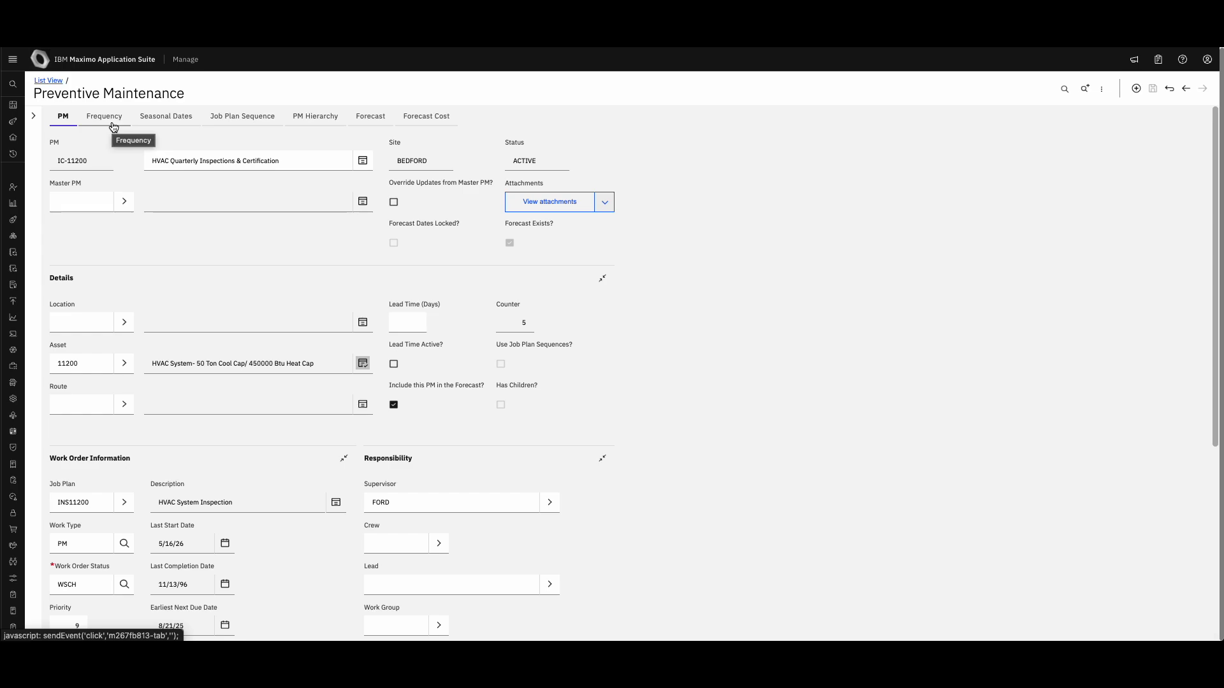
Review IC-11200's time-based frequency of 1 MONTHS
click(113, 125)
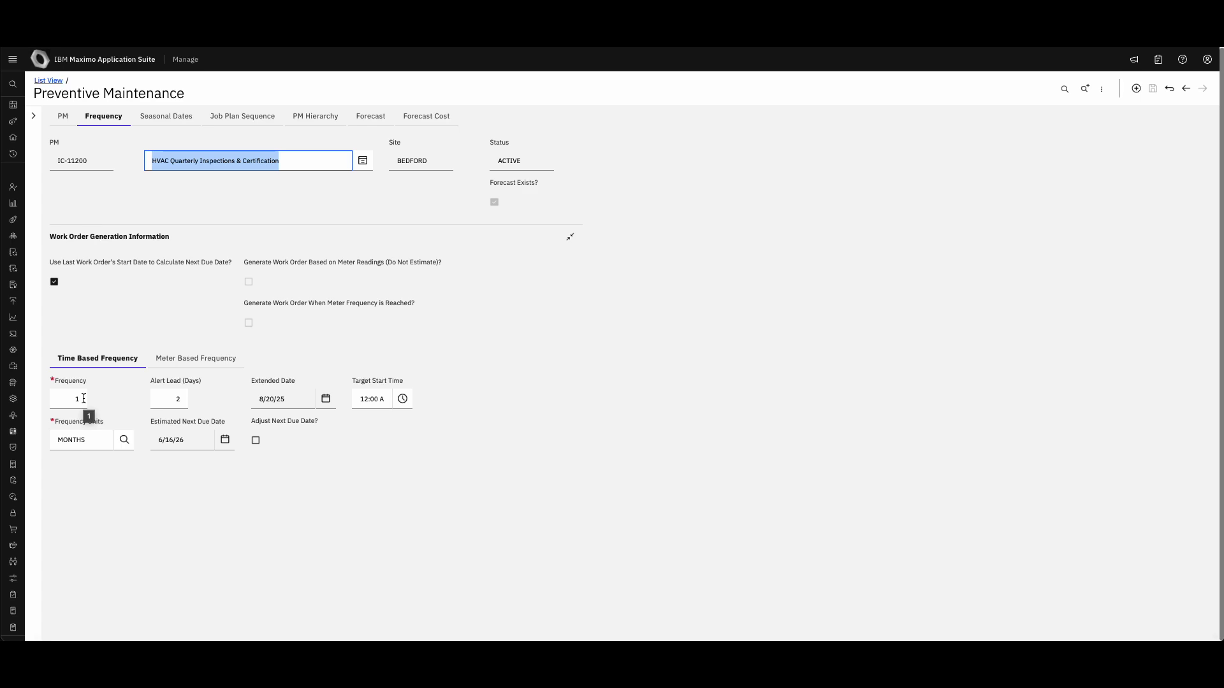
click(83, 399)
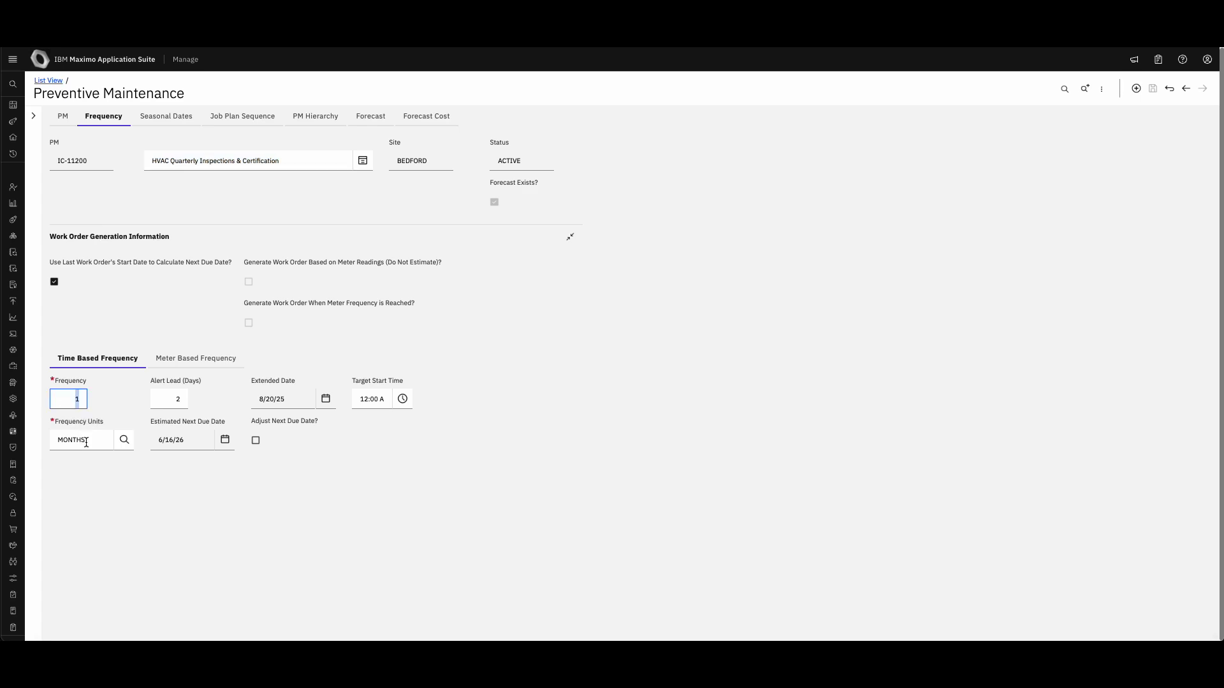
click(86, 442)
Check the Alert Lead (Days) field help, then view meter-based frequency and Monday–Friday, January 1–December 30 seasonal dates
click(179, 399)
key(alt+F1)
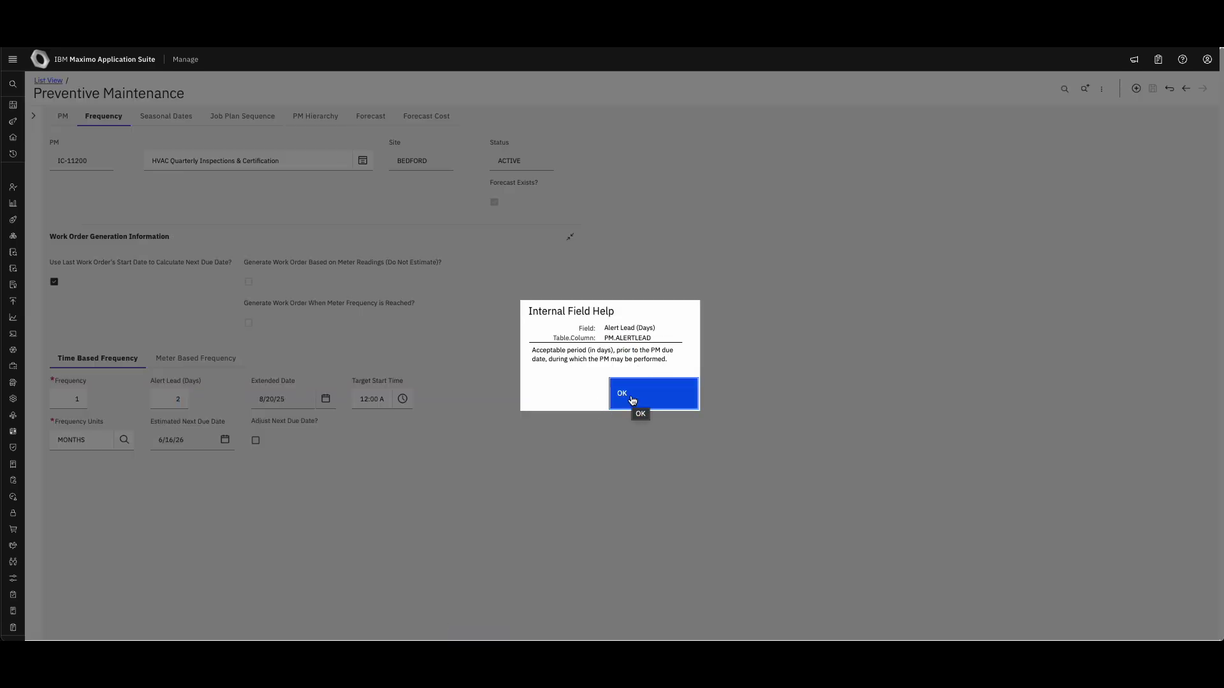
click(632, 400)
click(178, 402)
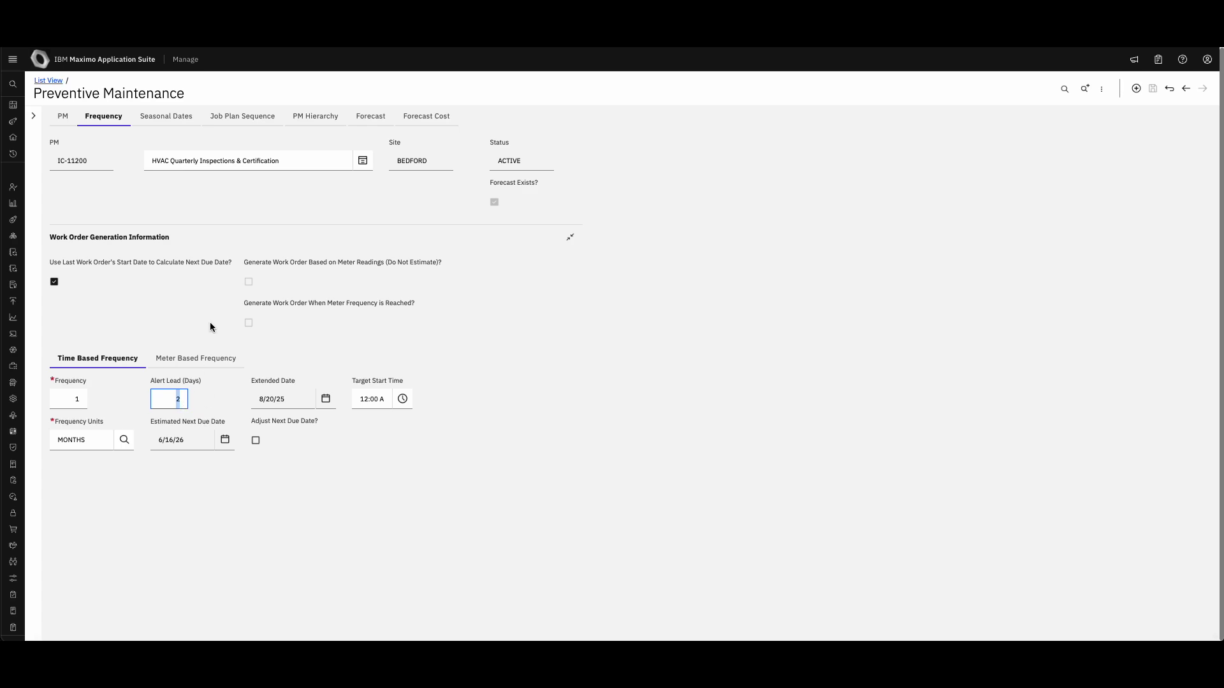
click(182, 362)
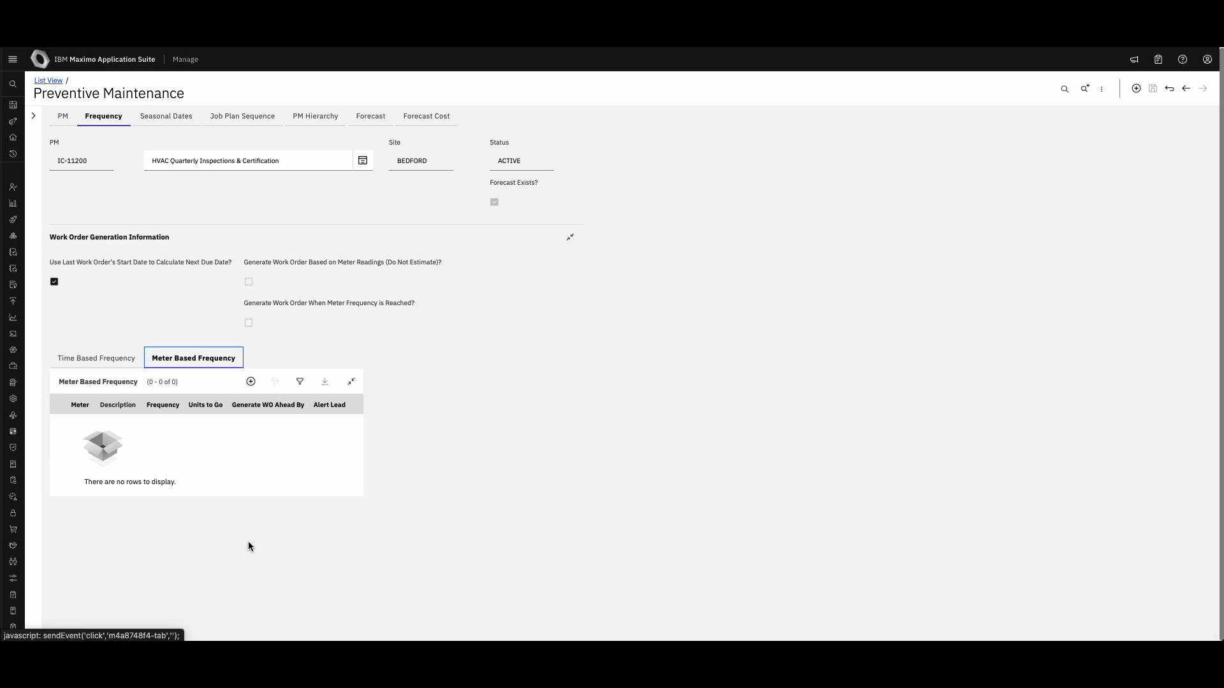
click(166, 116)
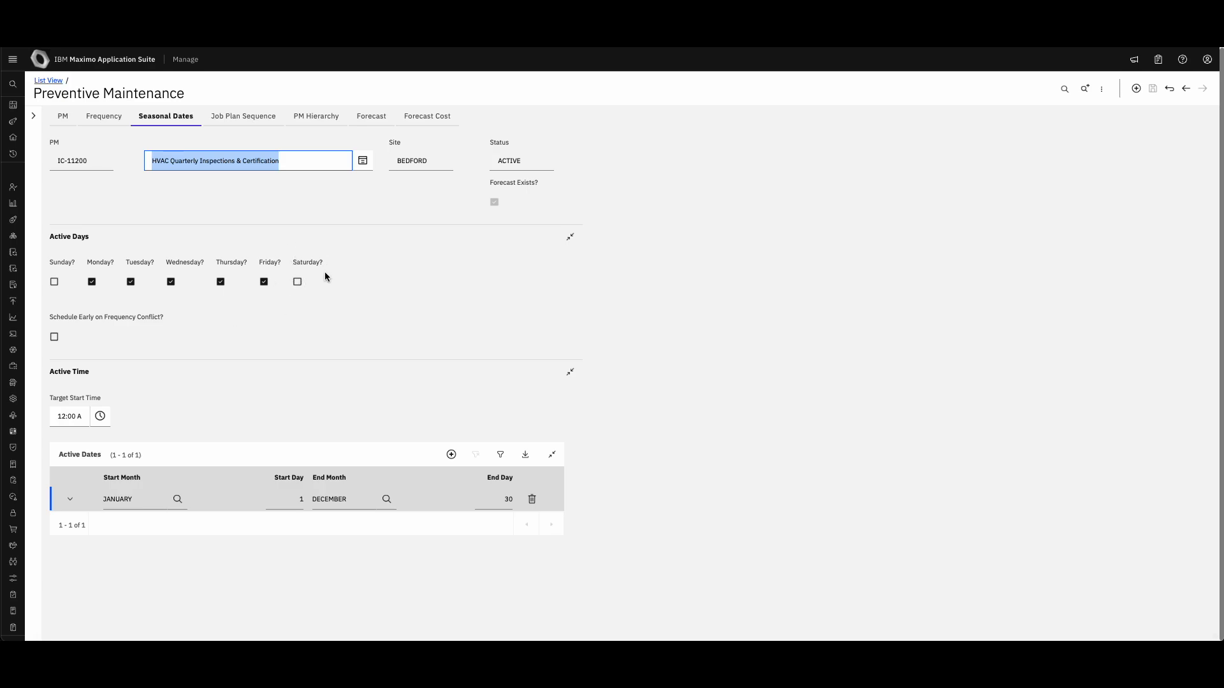
click(103, 116)
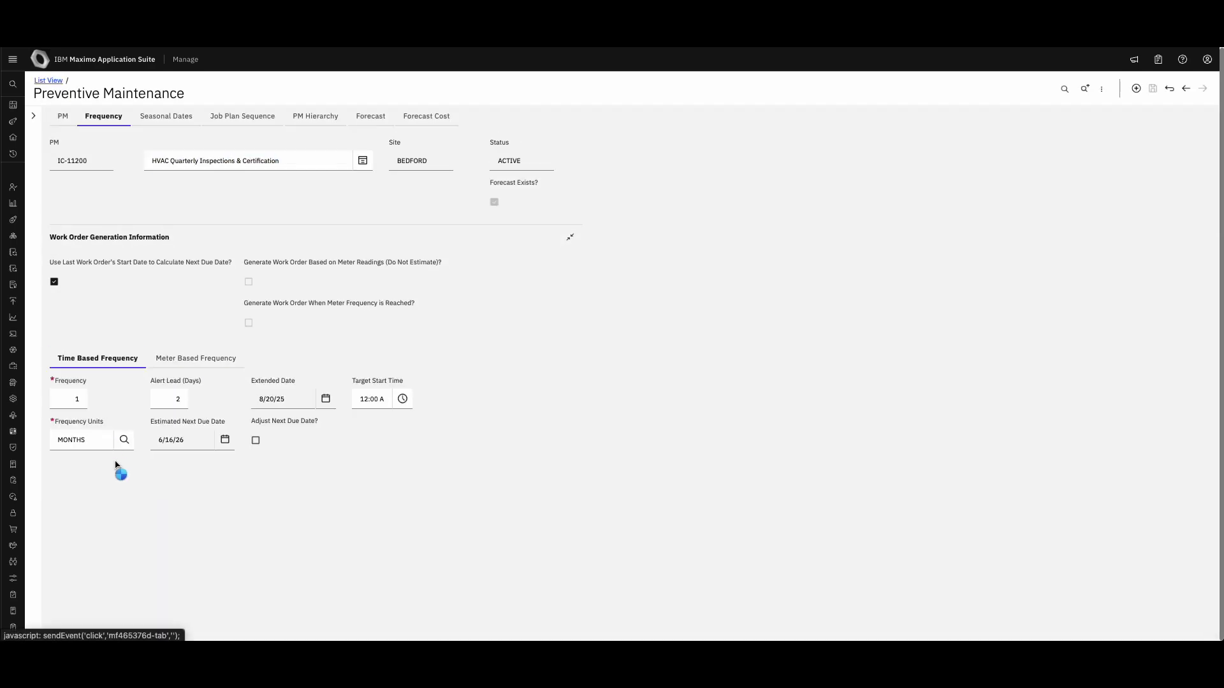
click(196, 358)
click(190, 120)
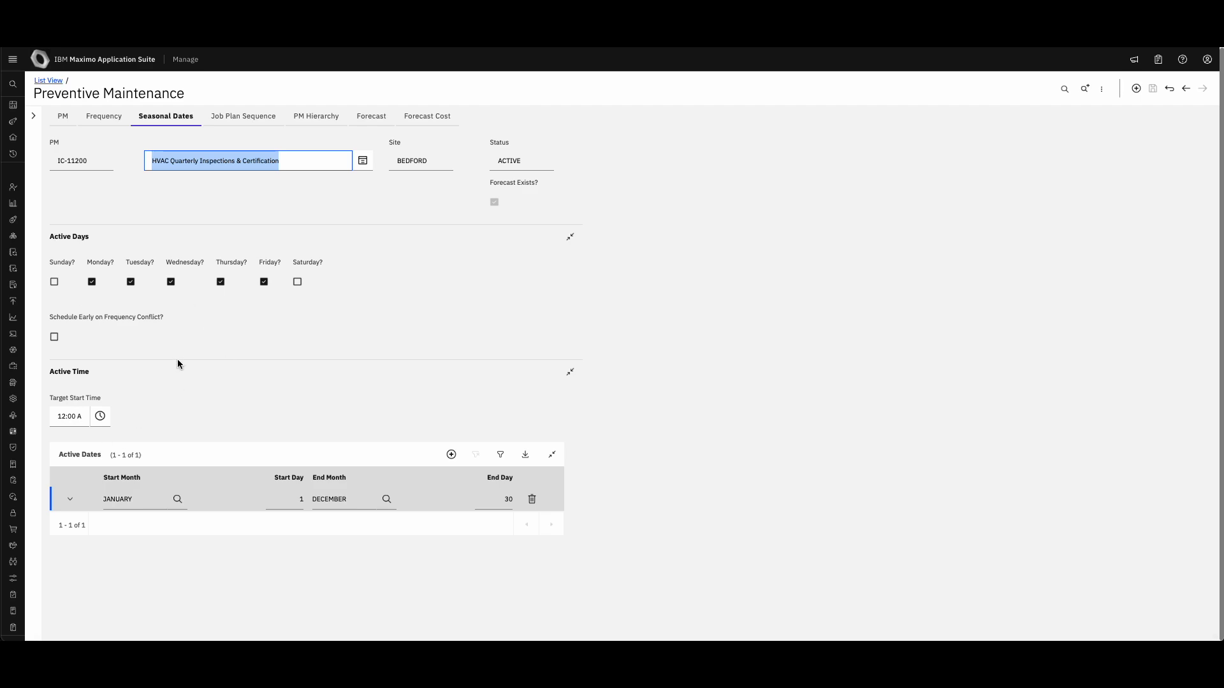
click(55, 282)
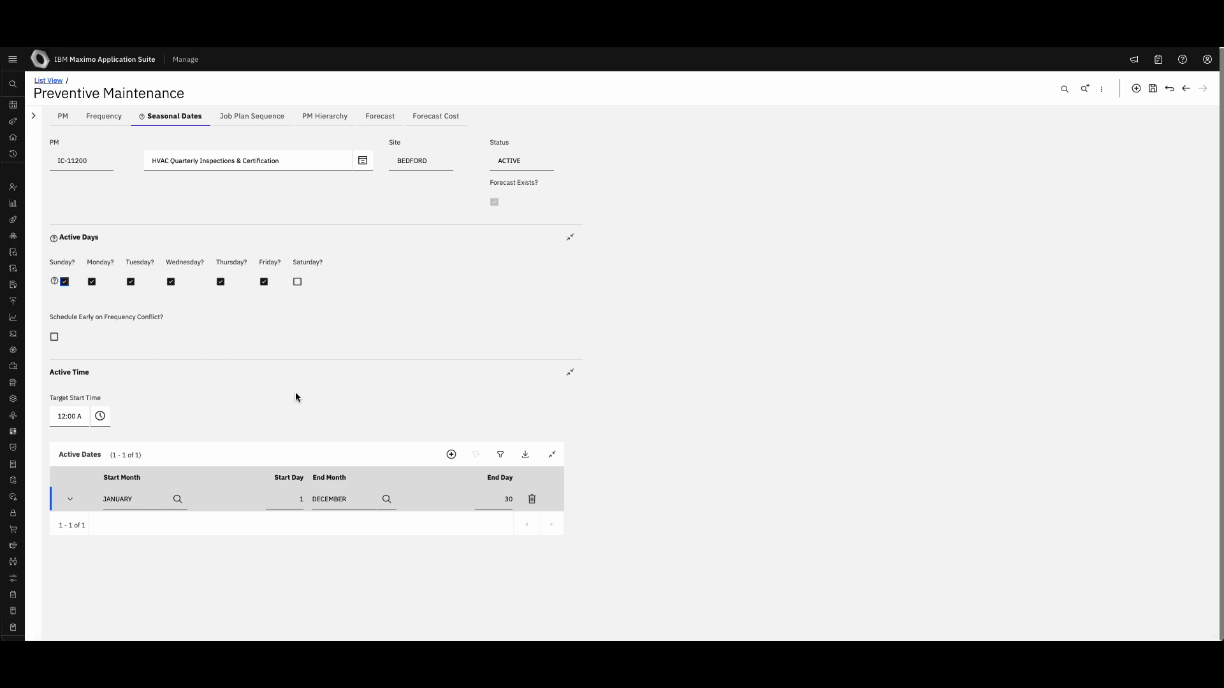
click(65, 282)
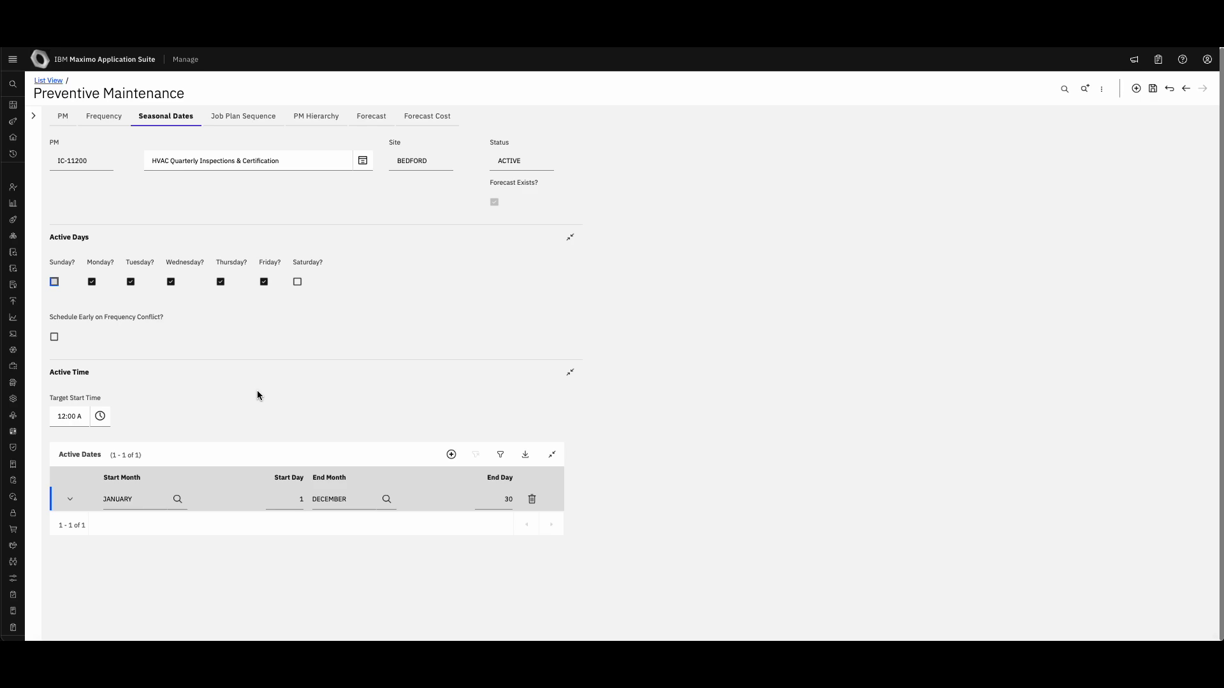
click(368, 379)
Inspect the INS11200 job plan sequence row, then view the PM hierarchy with no parent or child PMs
click(237, 121)
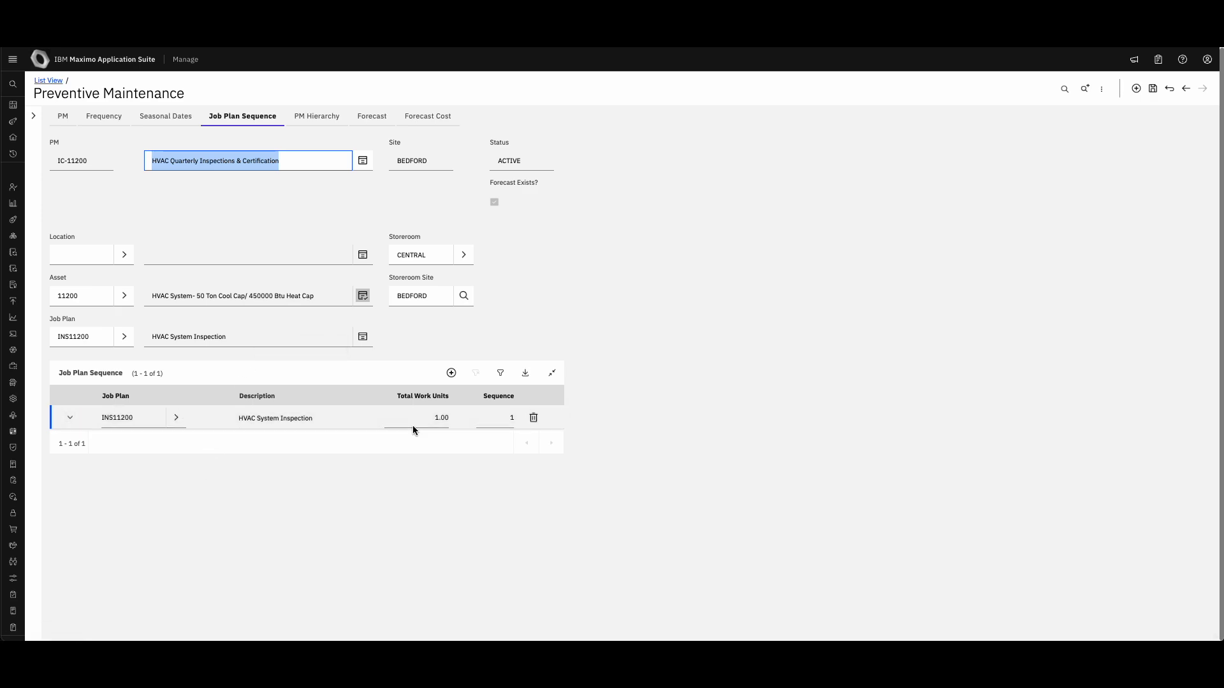
click(114, 424)
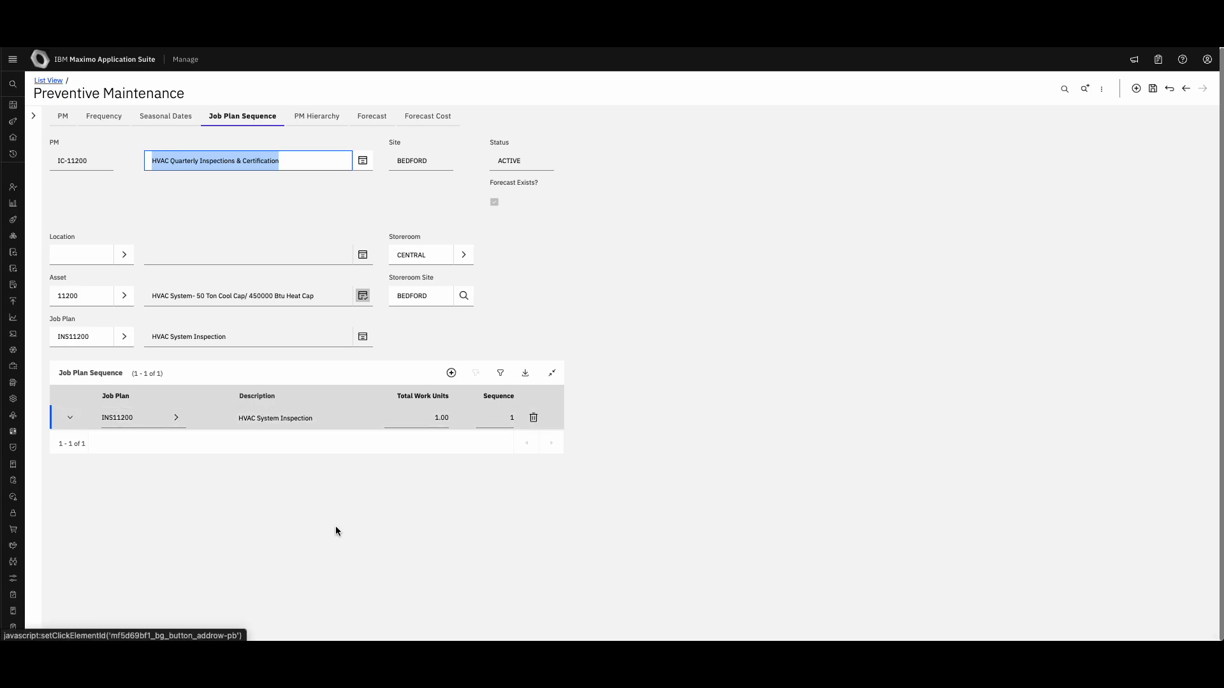
click(65, 119)
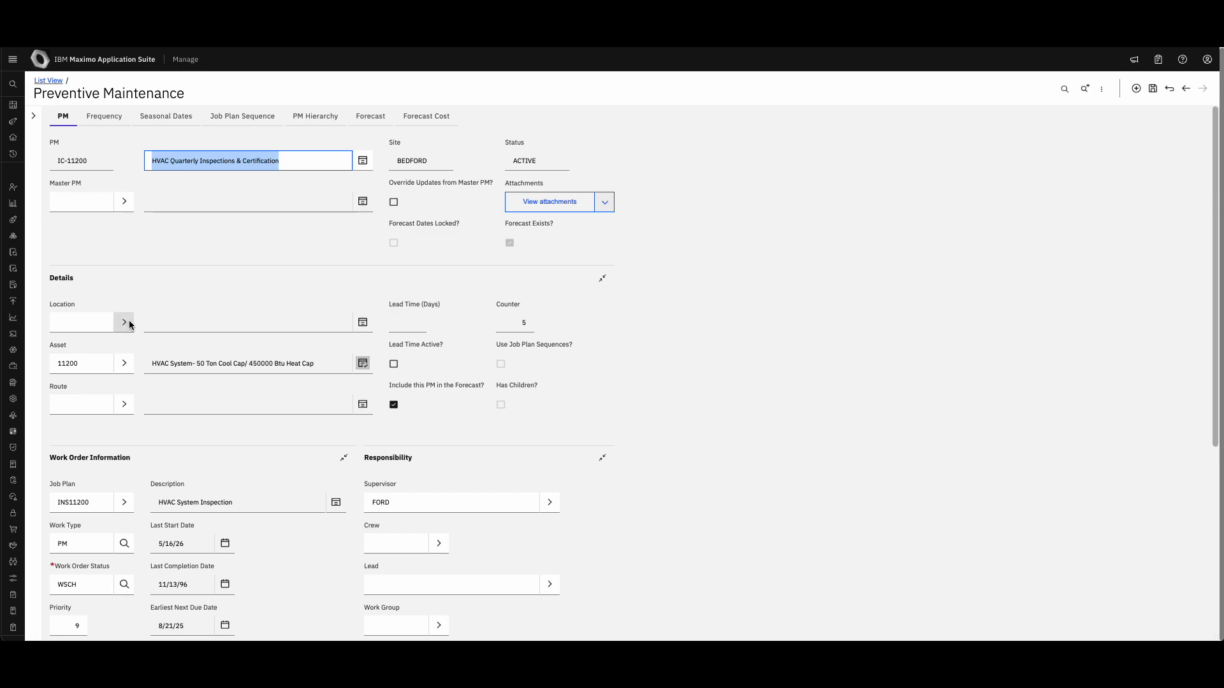
click(259, 118)
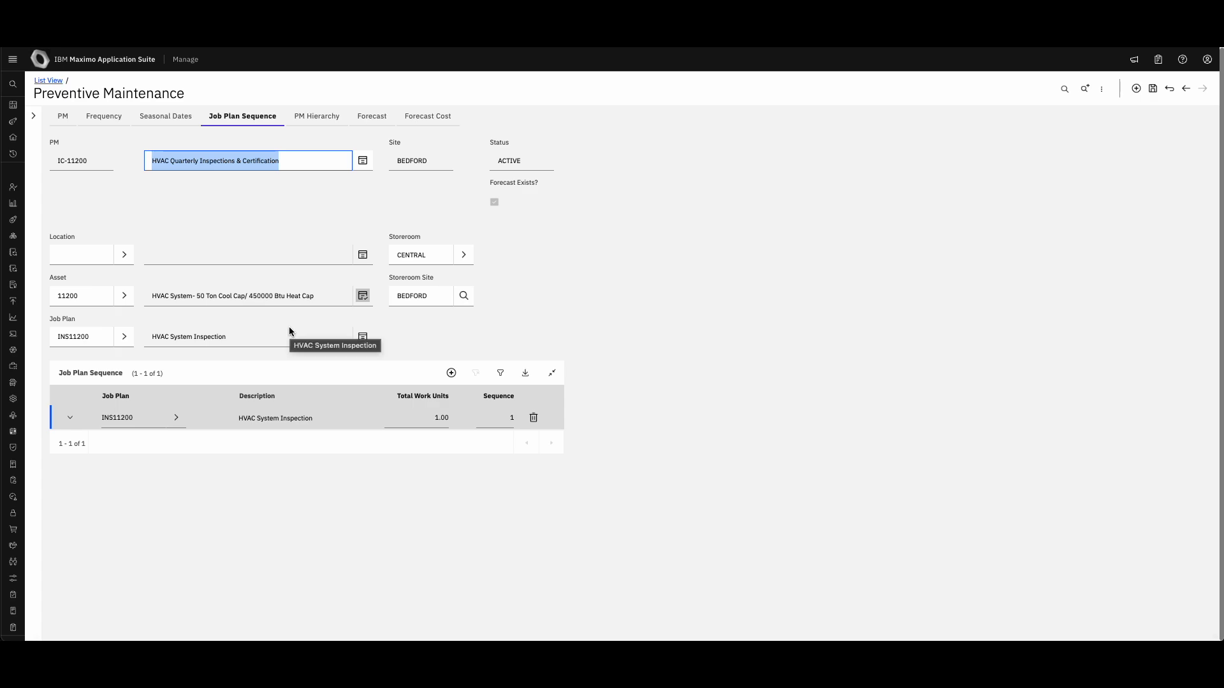
click(315, 116)
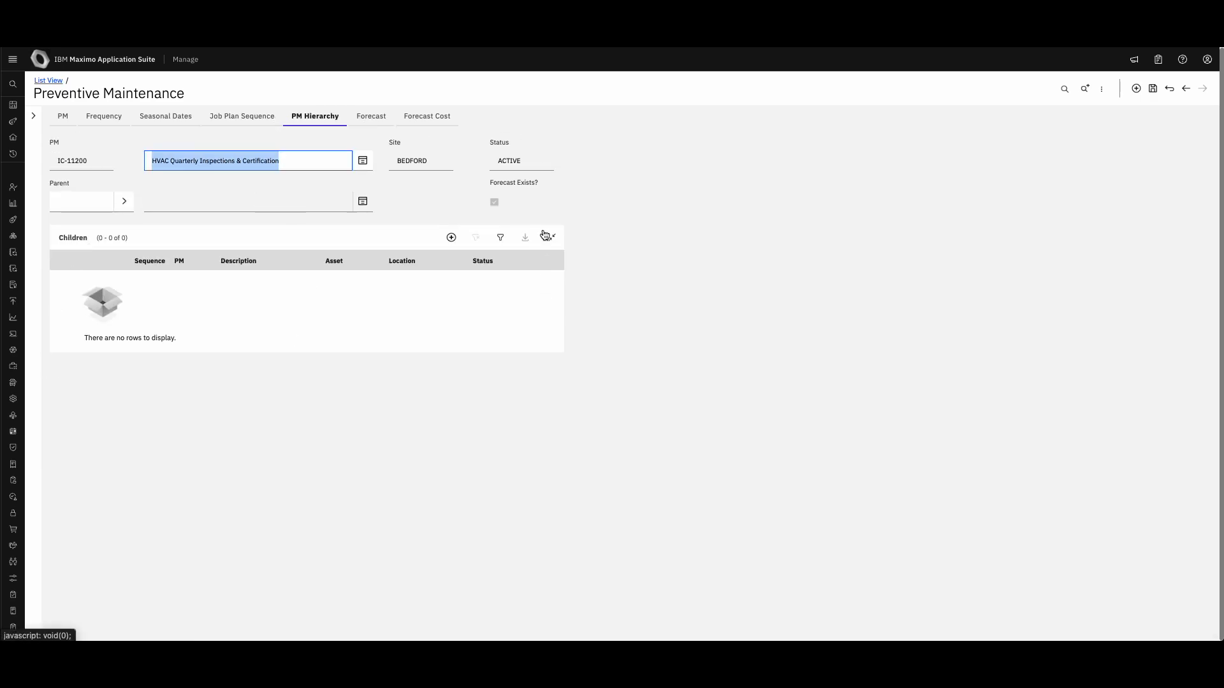
Review the forecast's Labor, Material, Tool and Service cost breakdowns for IC-11200
click(372, 117)
click(417, 123)
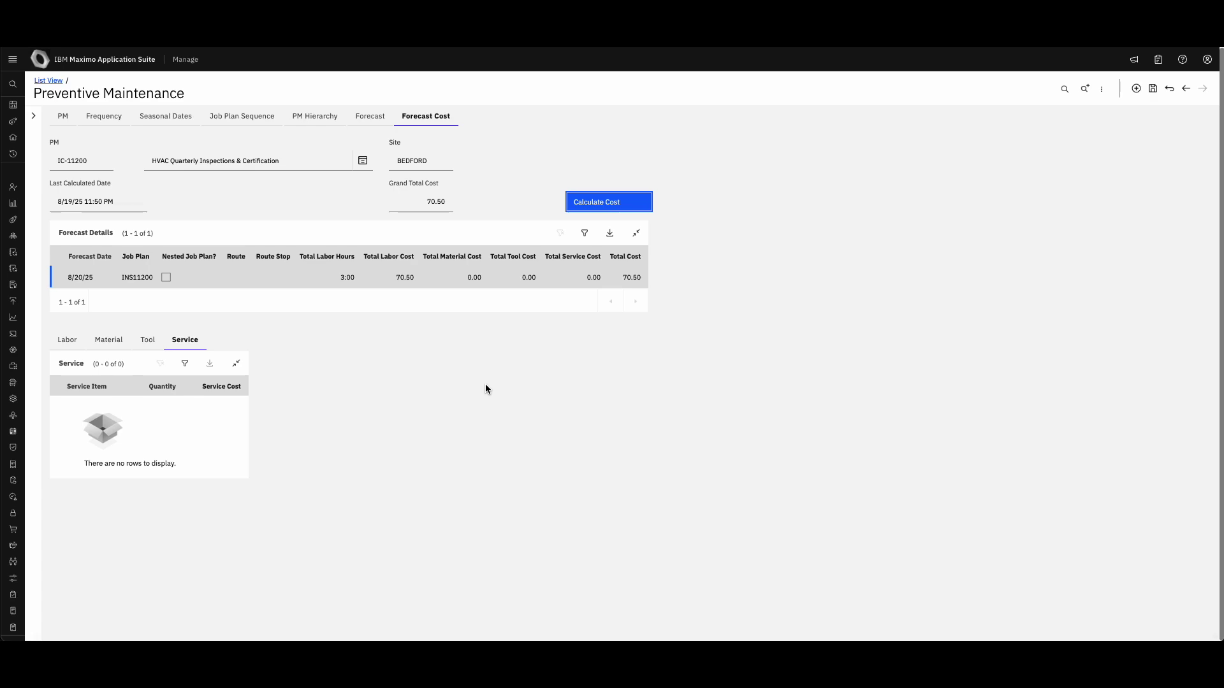
click(79, 341)
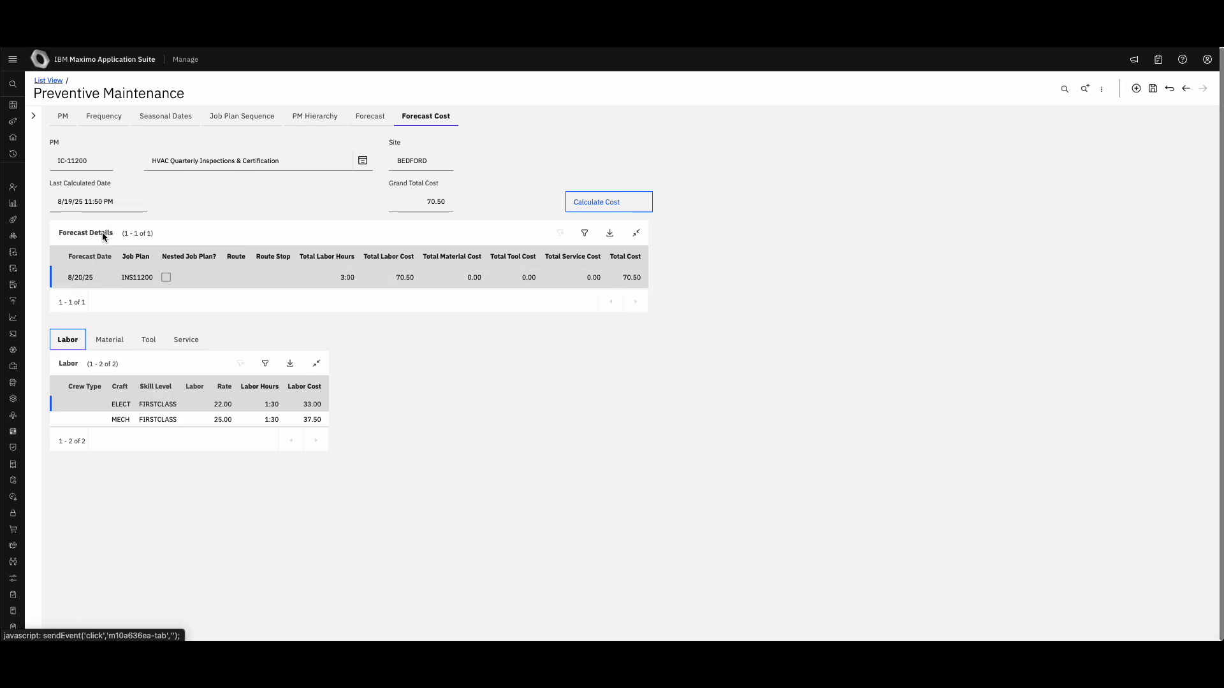
click(121, 346)
click(149, 348)
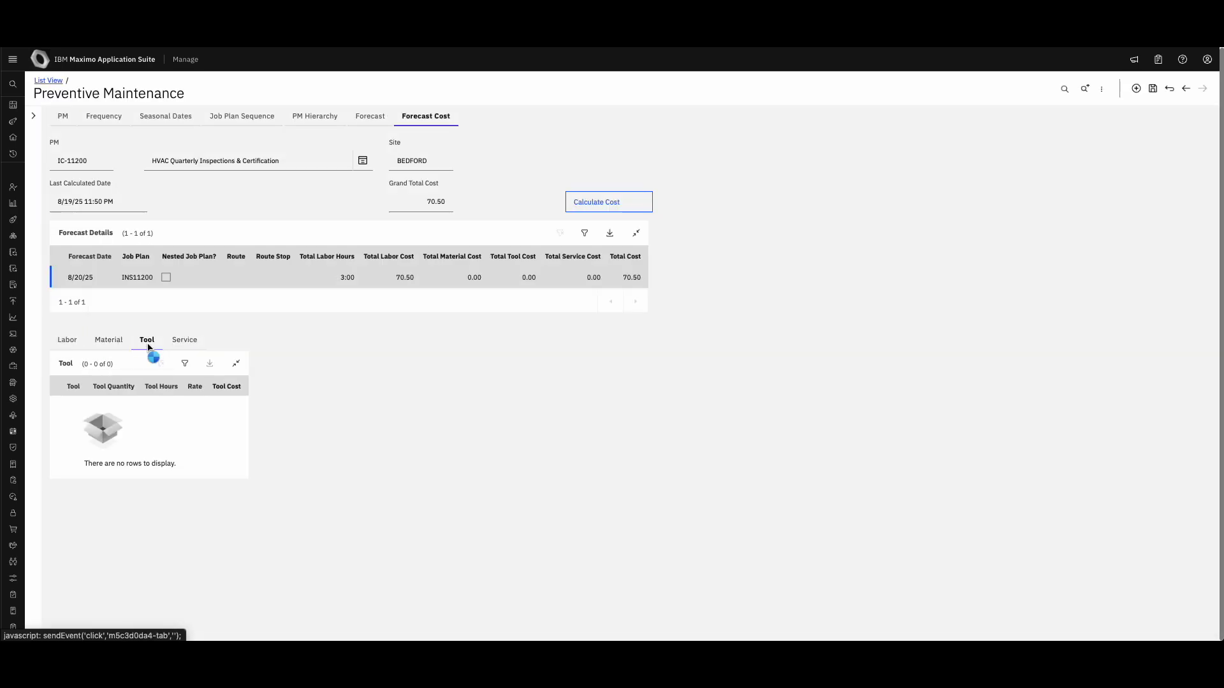
click(182, 344)
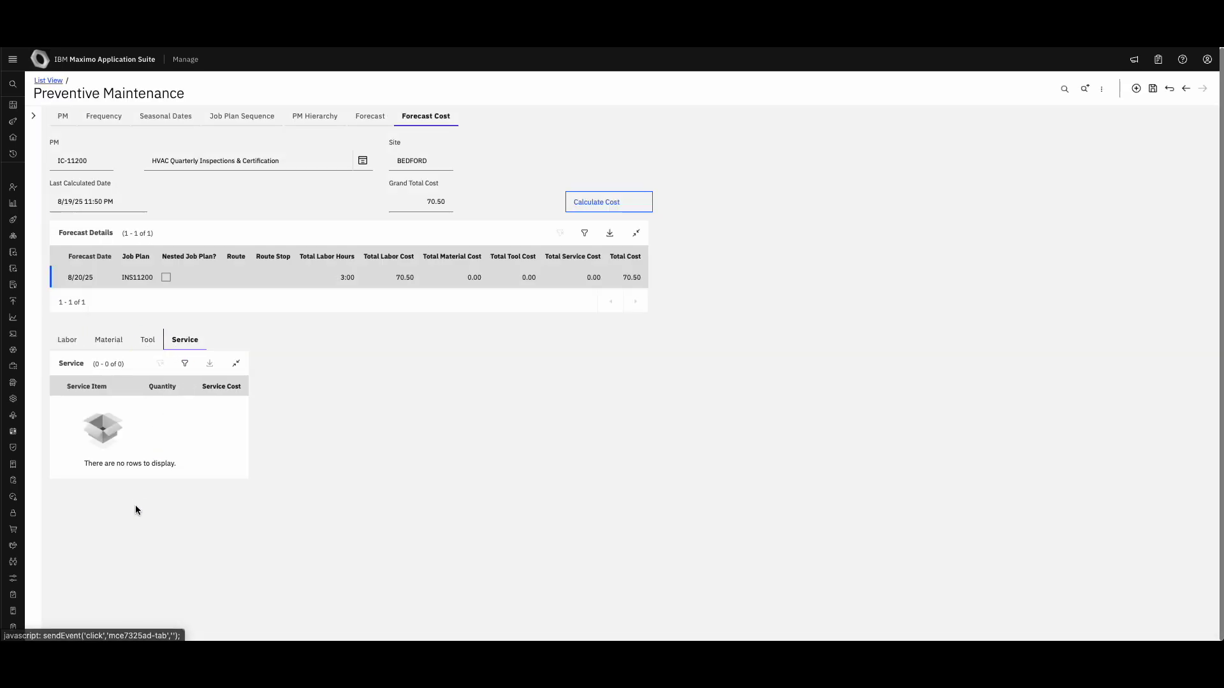
click(67, 342)
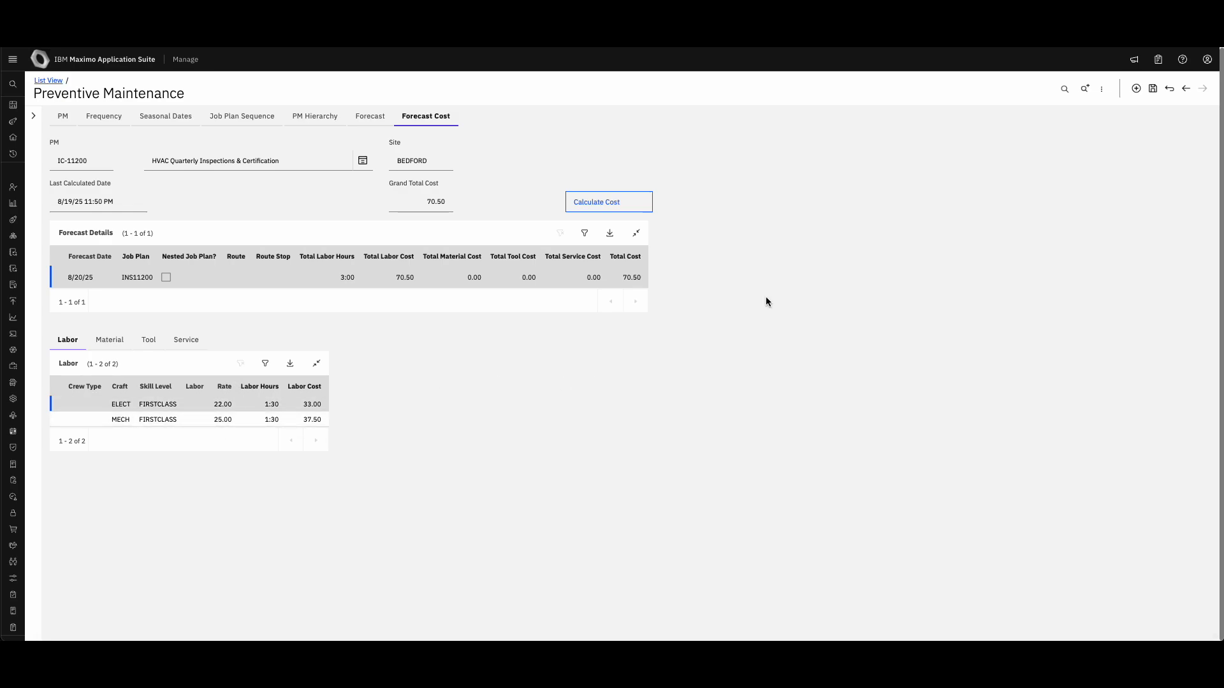
Recalculate the forecast cost, giving a 70.50 grand total
click(609, 201)
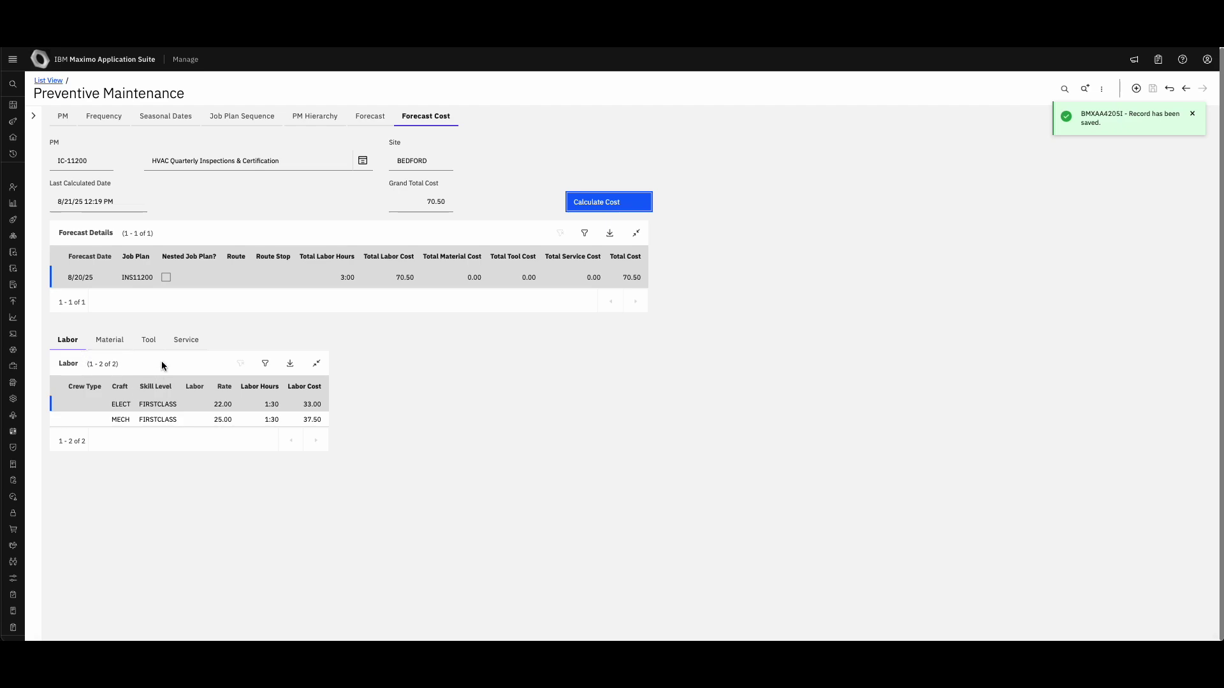
double_click(445, 204)
click(434, 419)
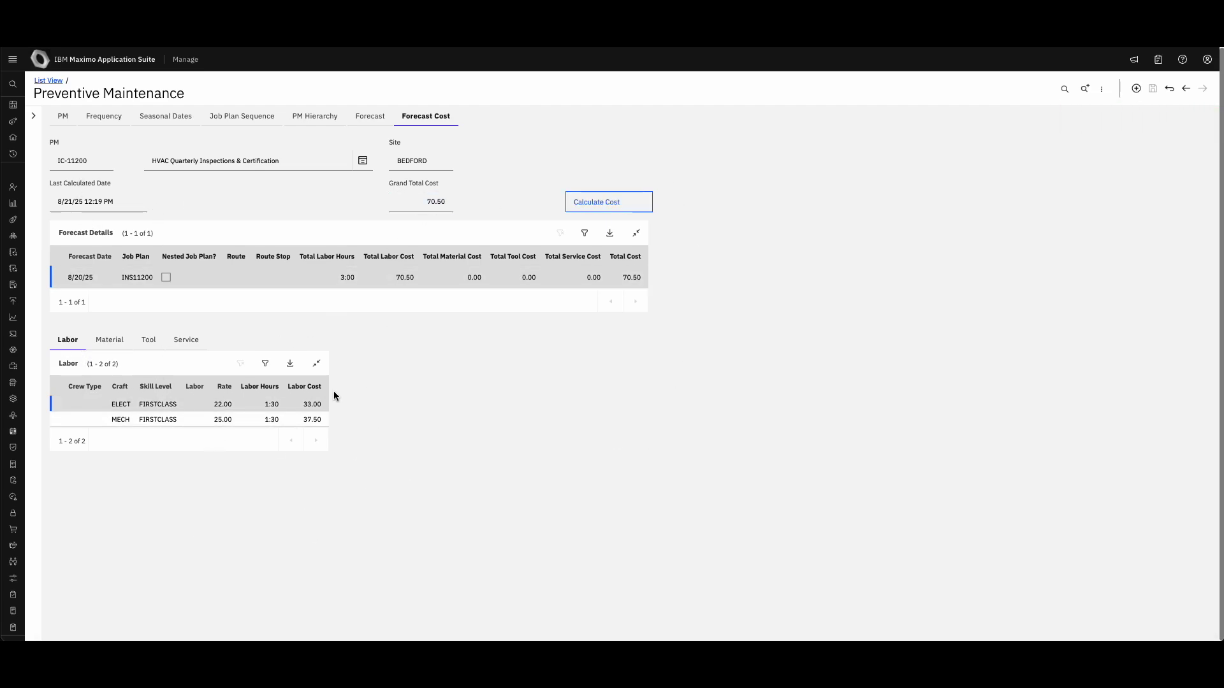
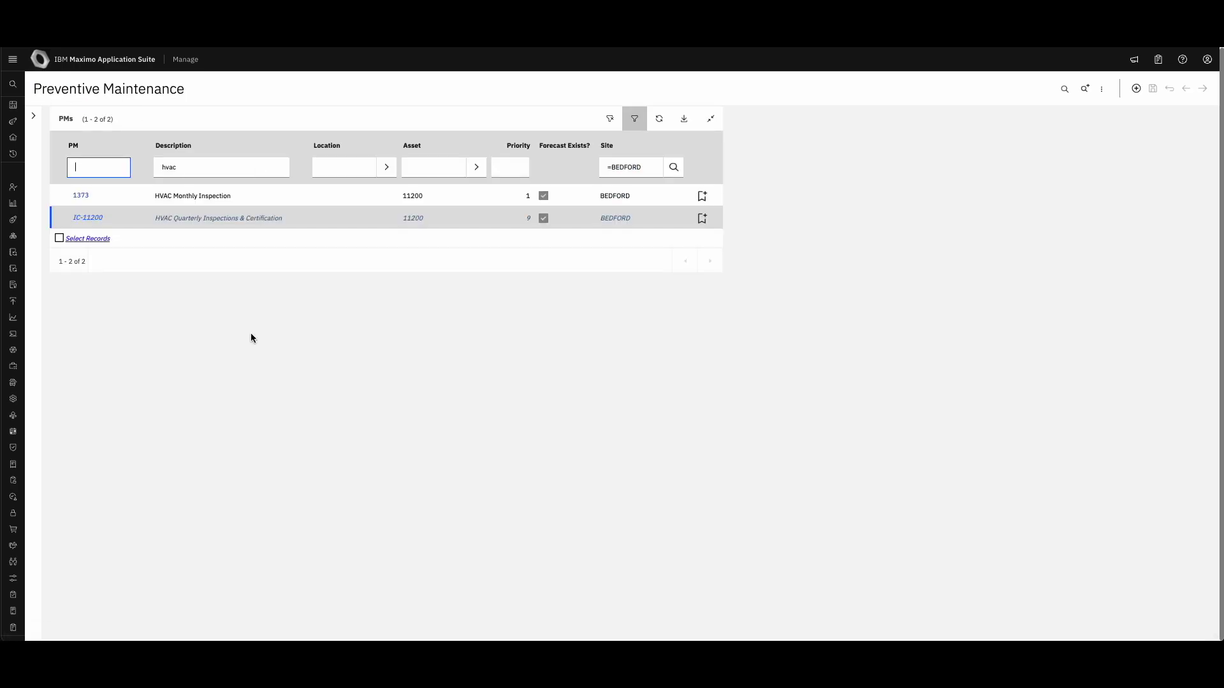
Open the Work Order Tracking application from the navigation search
click(31, 87)
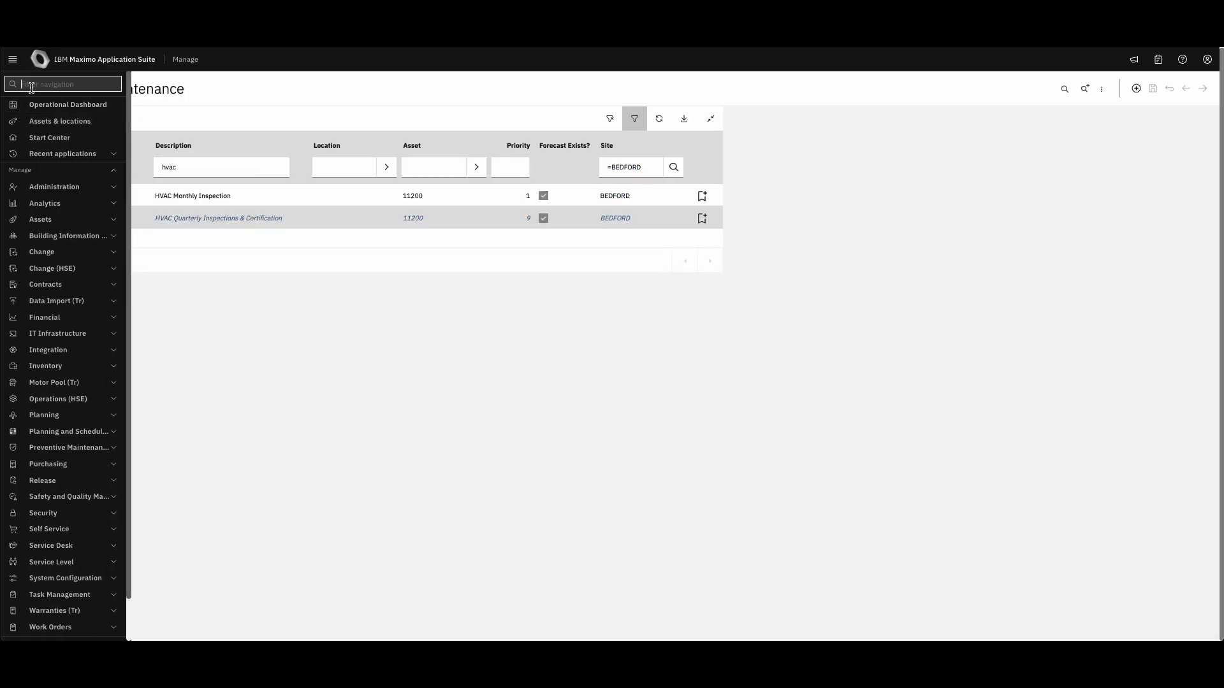
text(work)
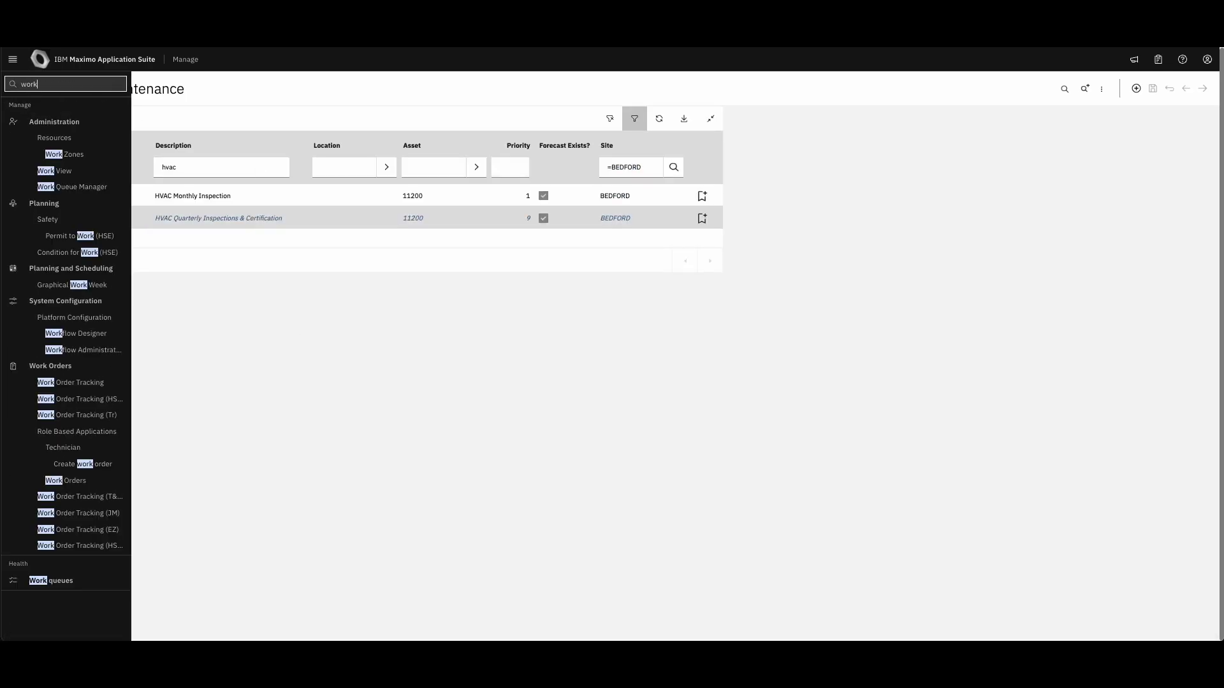
text( order)
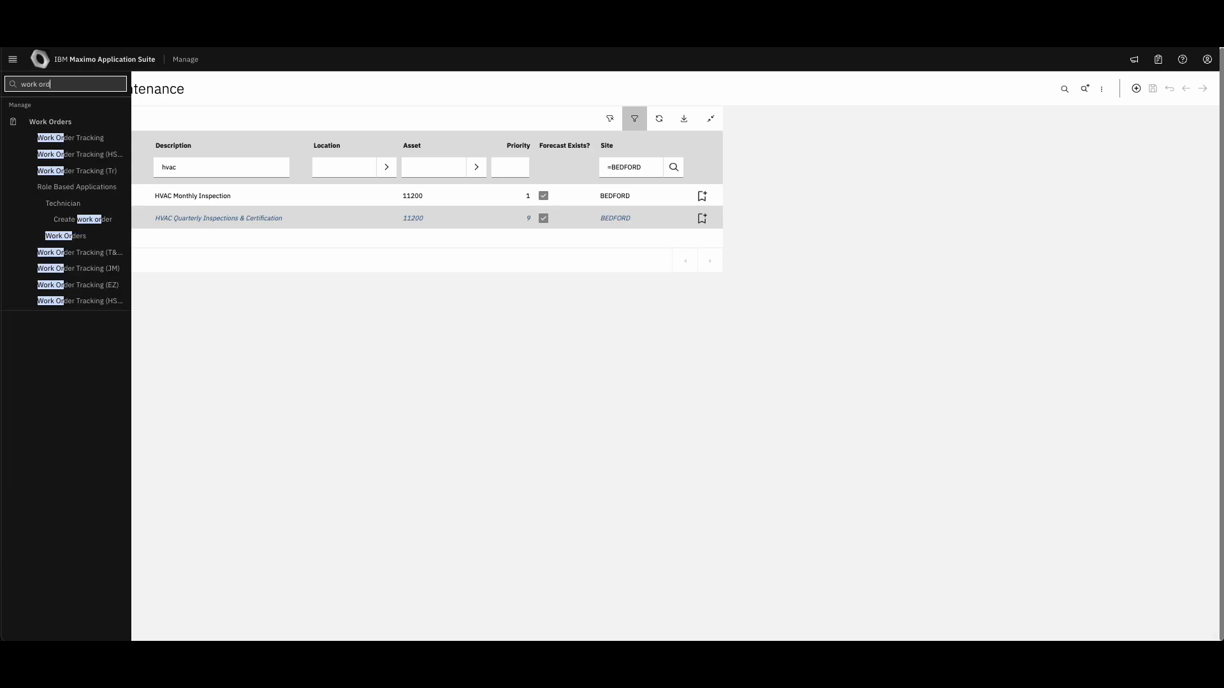
click(64, 138)
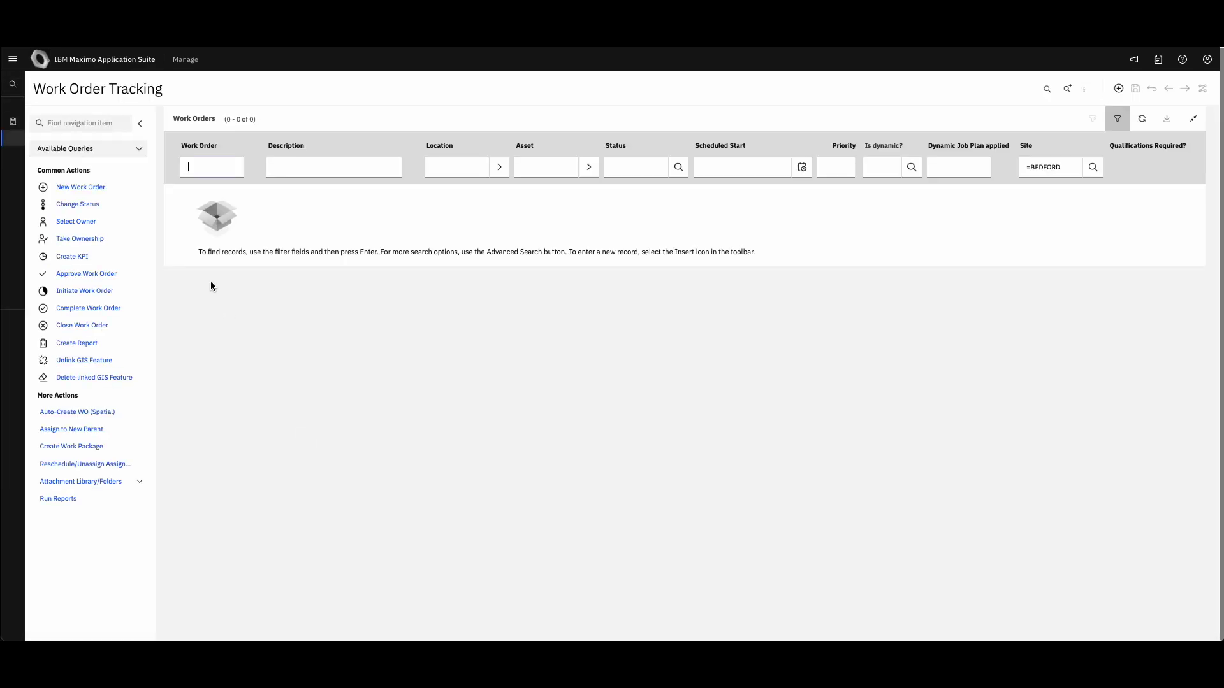
click(140, 123)
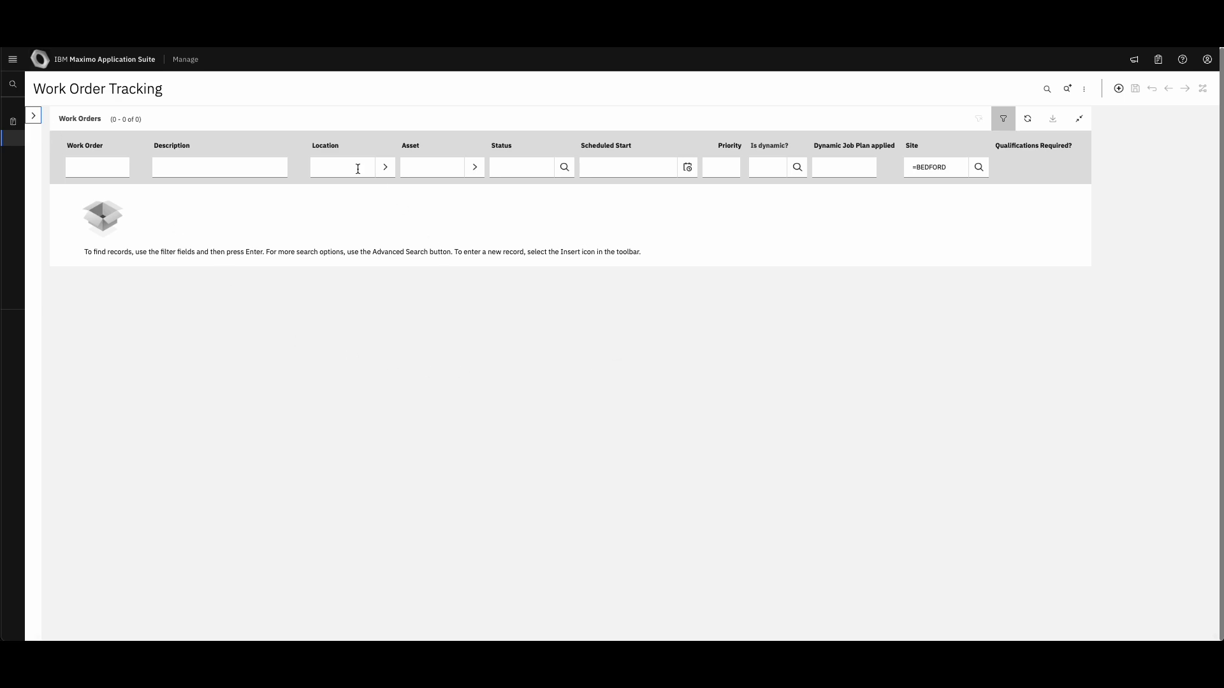
click(33, 116)
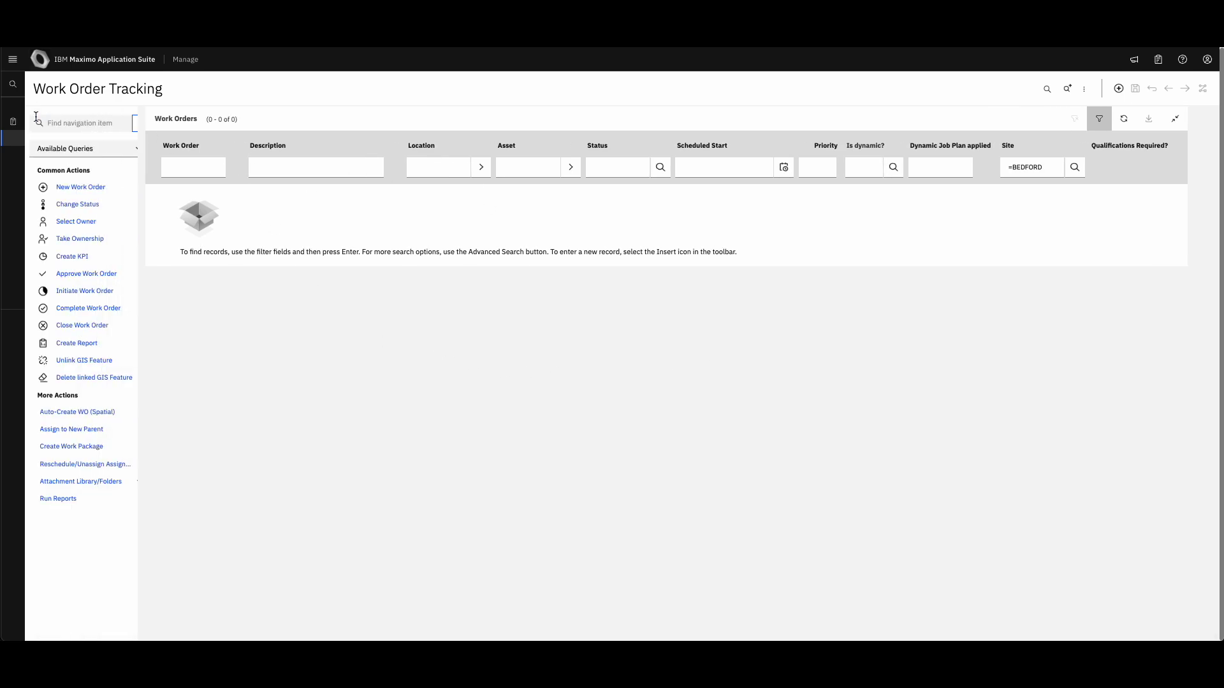
Switch to the Preventive Maintenance application instead
click(13, 84)
click(40, 84)
key(ctrl+a)
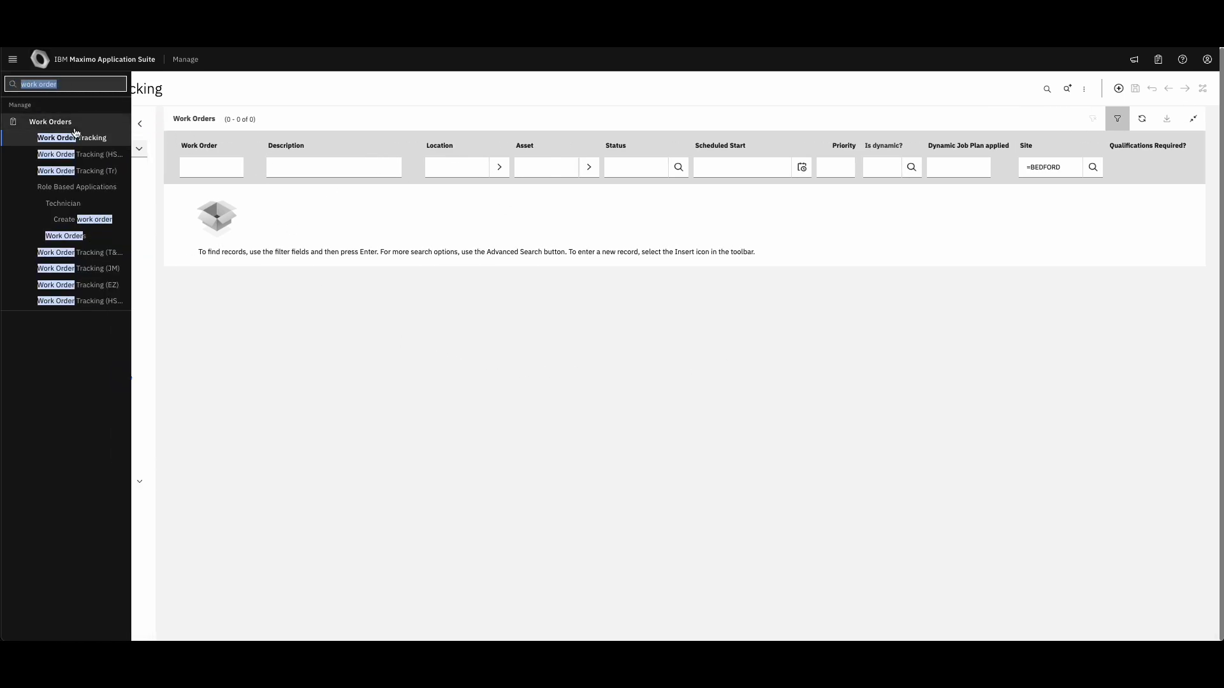
text(prev)
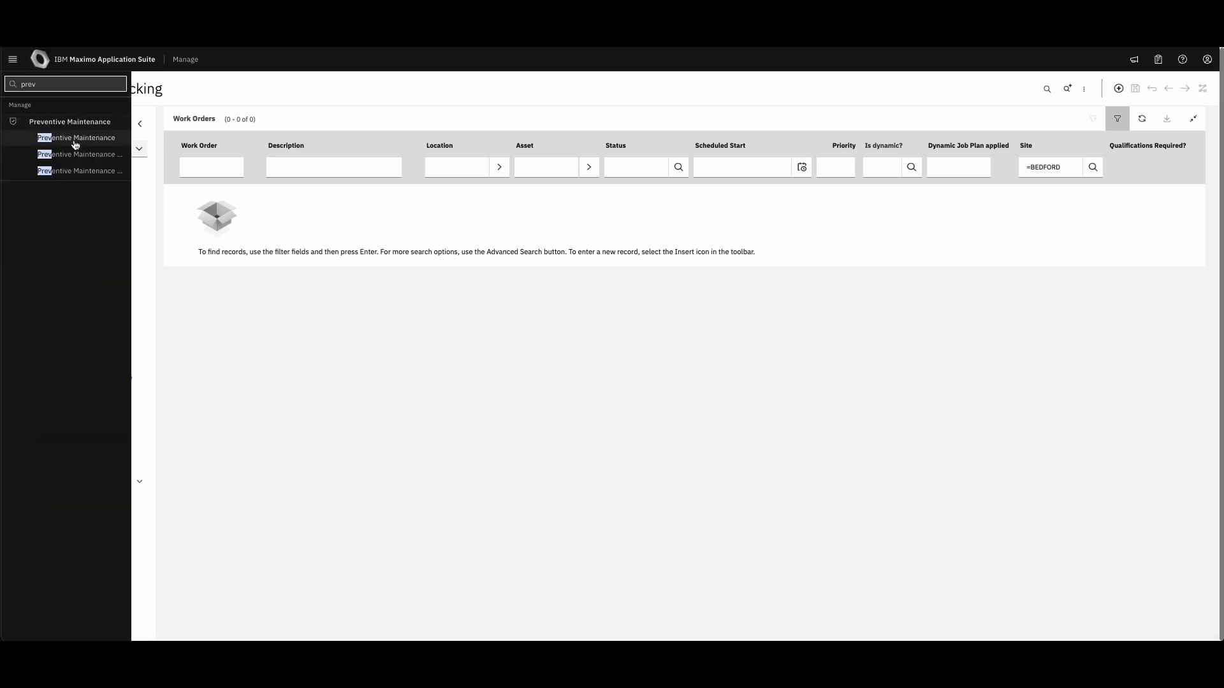
click(96, 153)
Filter PMs by description 'hvac' and open PM 1373, HVAC Monthly Inspection
click(138, 125)
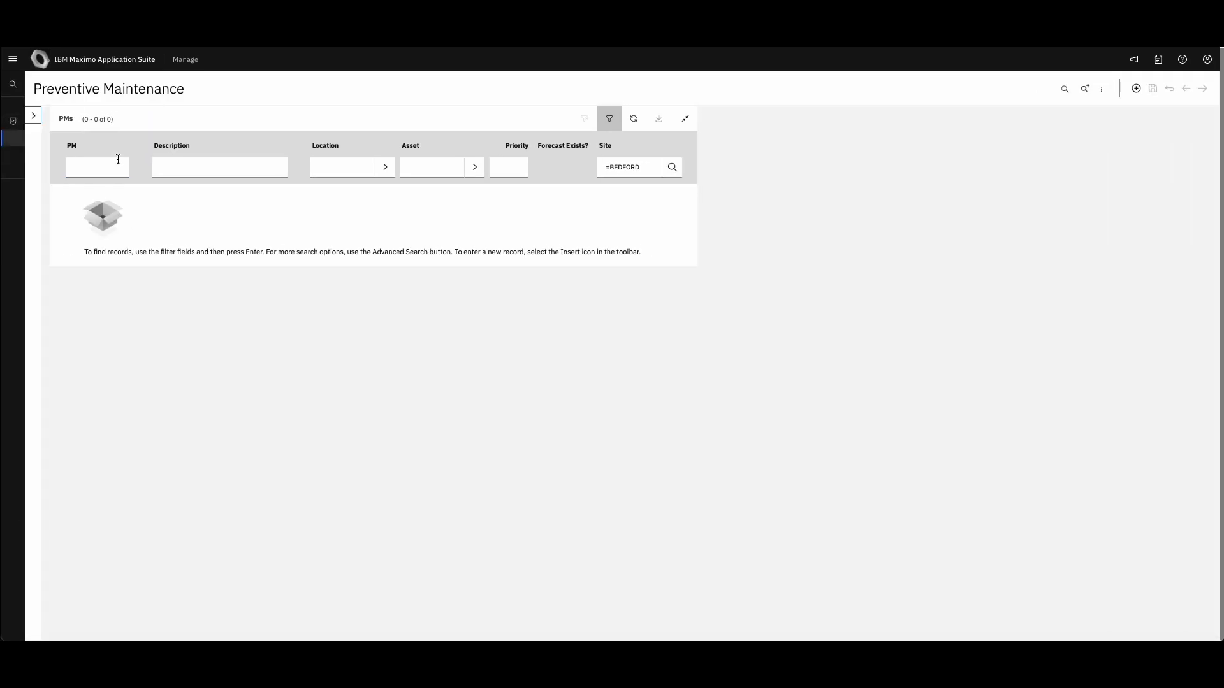
click(179, 169)
text(hvac)
key(Return)
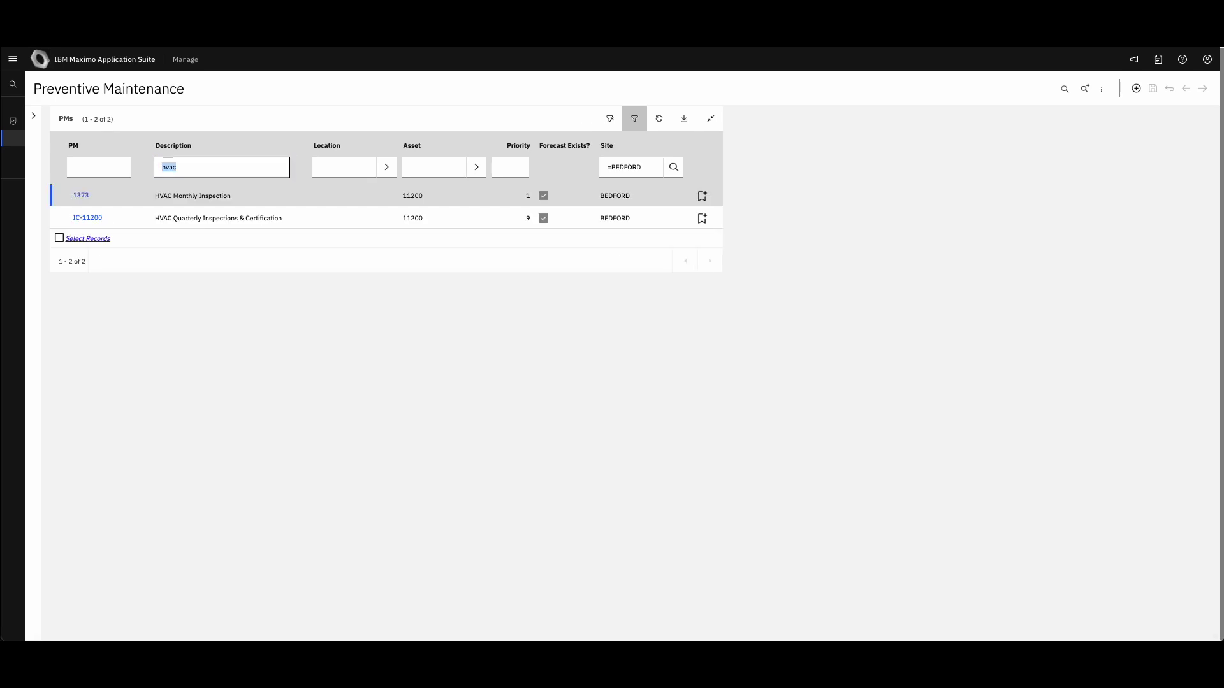
click(79, 192)
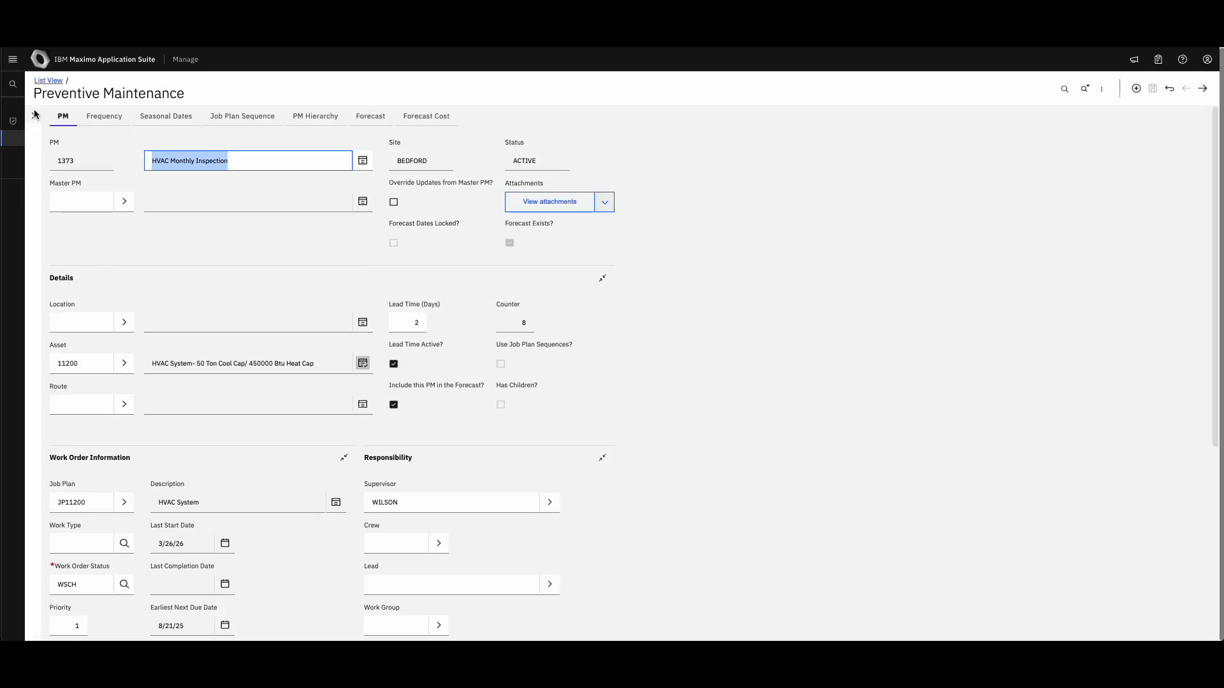
click(33, 115)
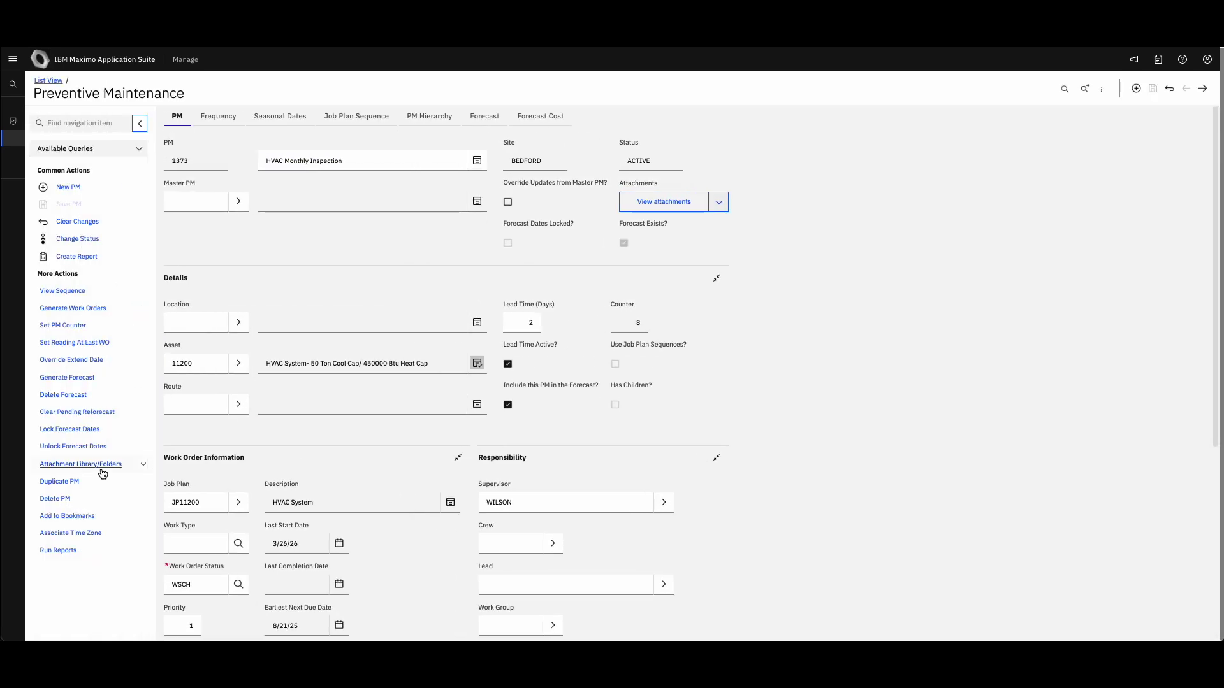
click(73, 309)
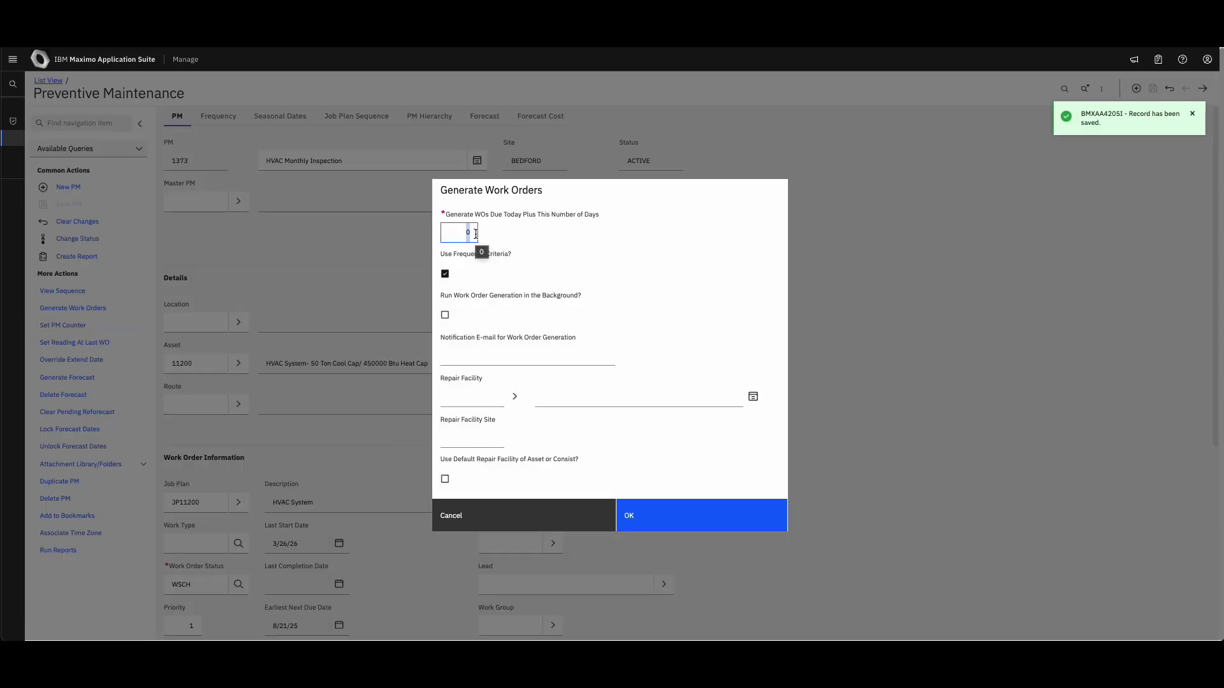
text(120)
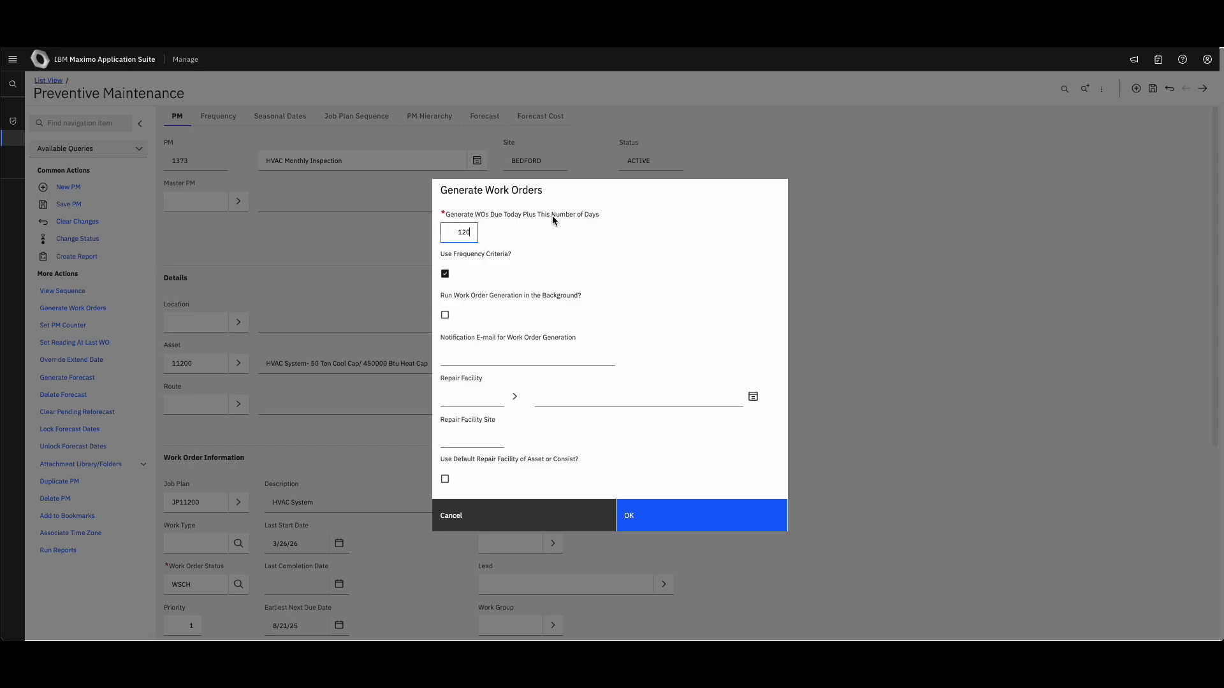
click(492, 513)
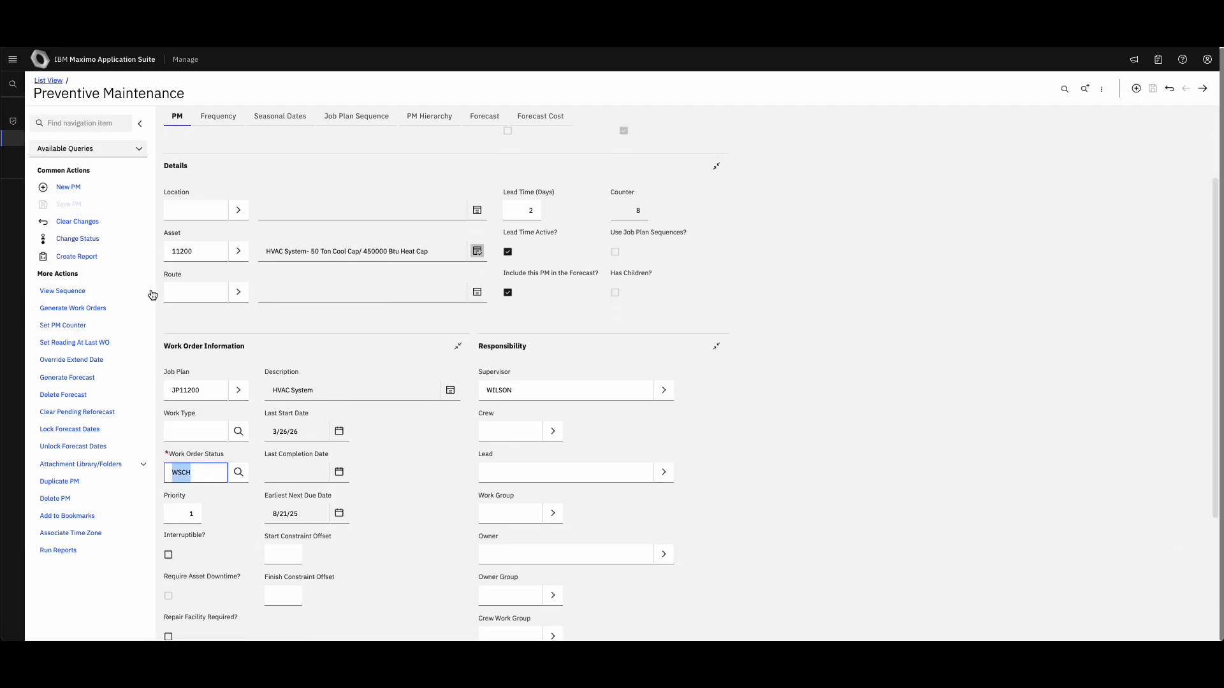
Open Work Order Tracking and filter work orders by description 'hvac'
click(36, 82)
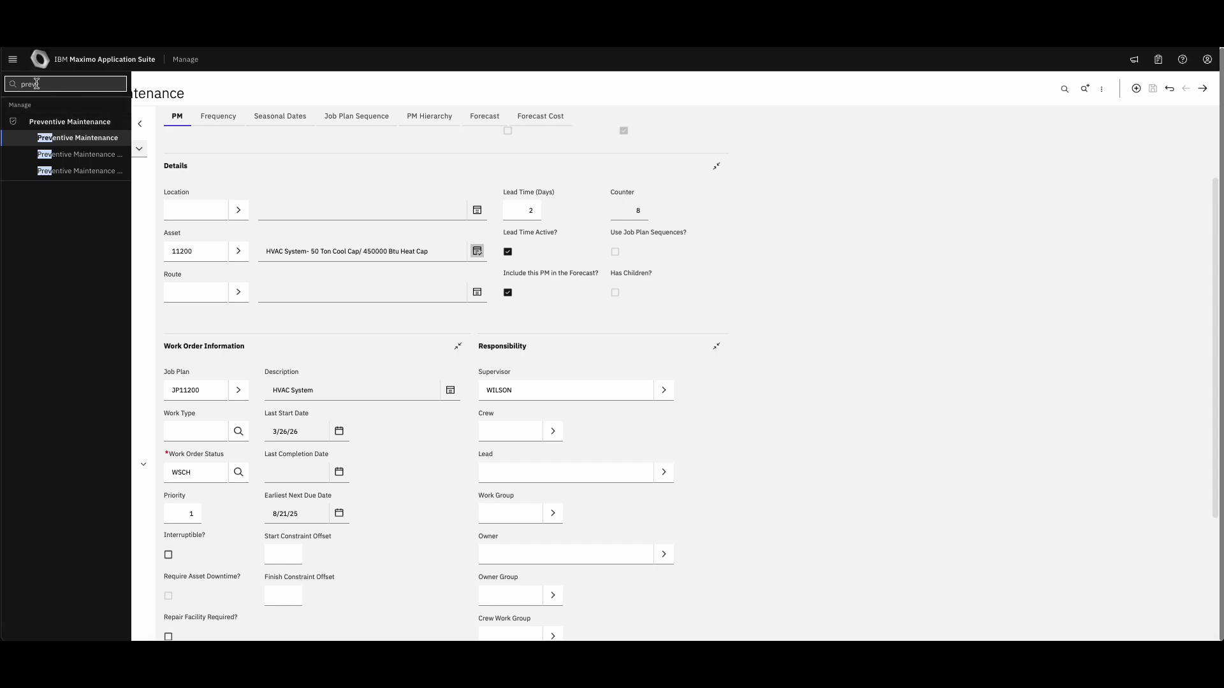
click(13, 83)
text(work or)
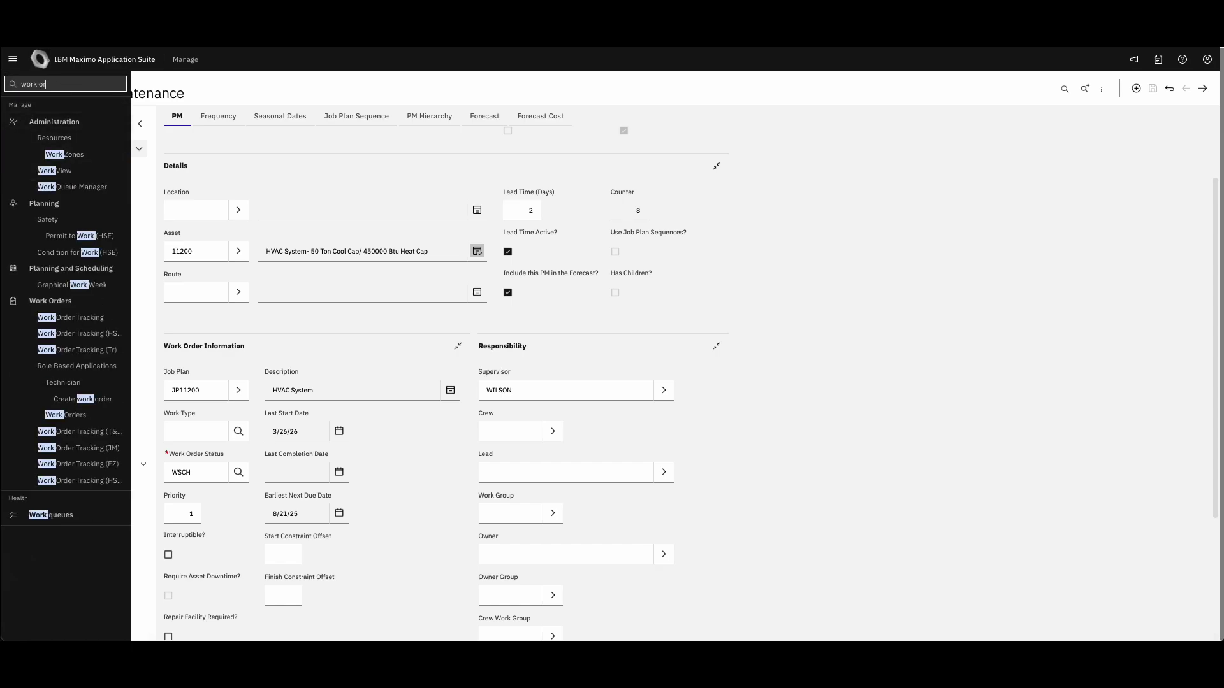
click(80, 138)
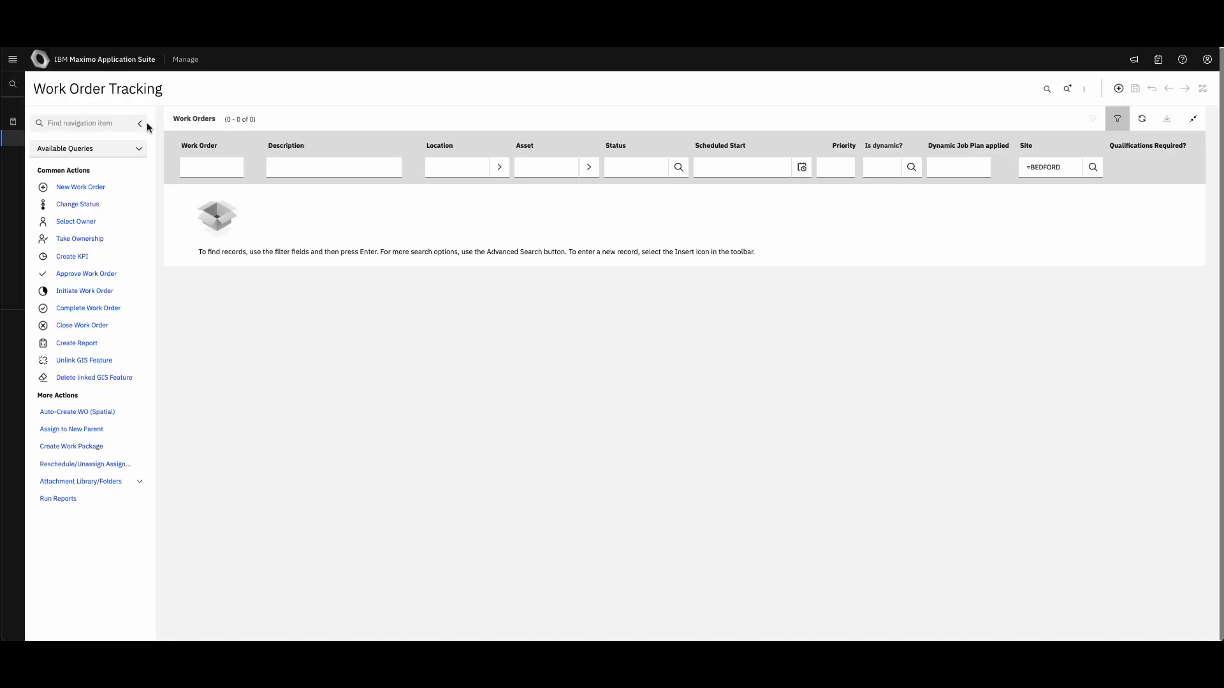
click(176, 172)
text(hvac)
key(Return)
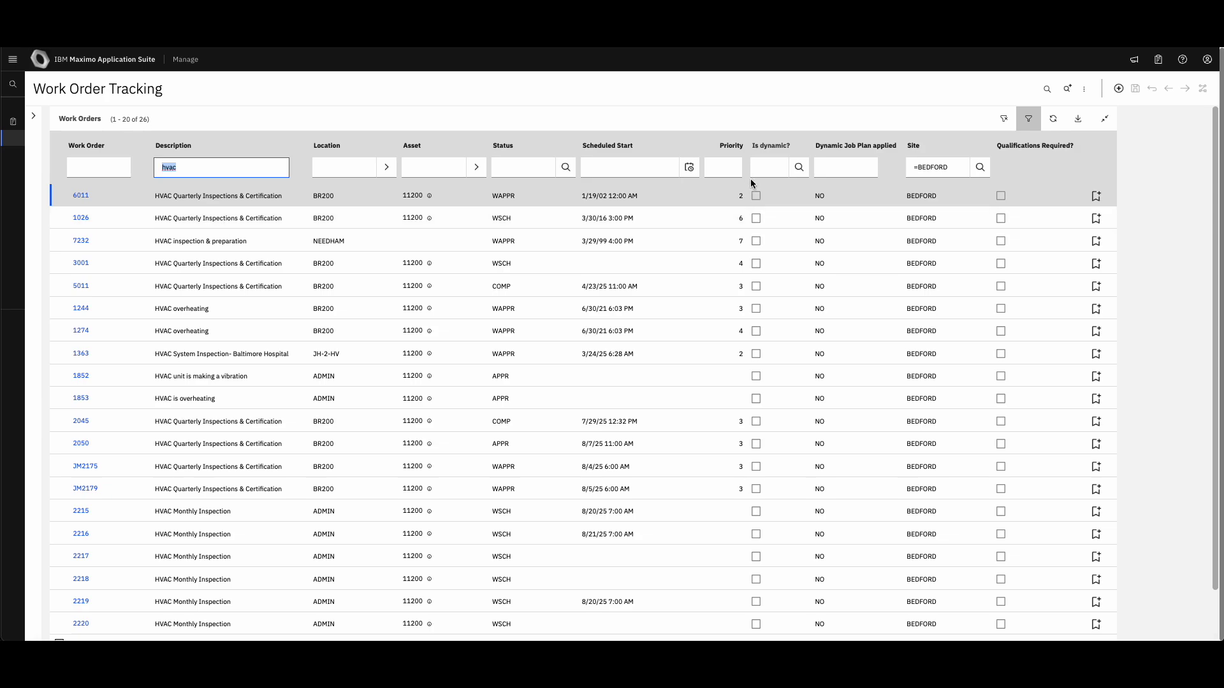
Narrow the HVAC work orders to status WSCH, leaving 14 at BEDFORD
click(526, 170)
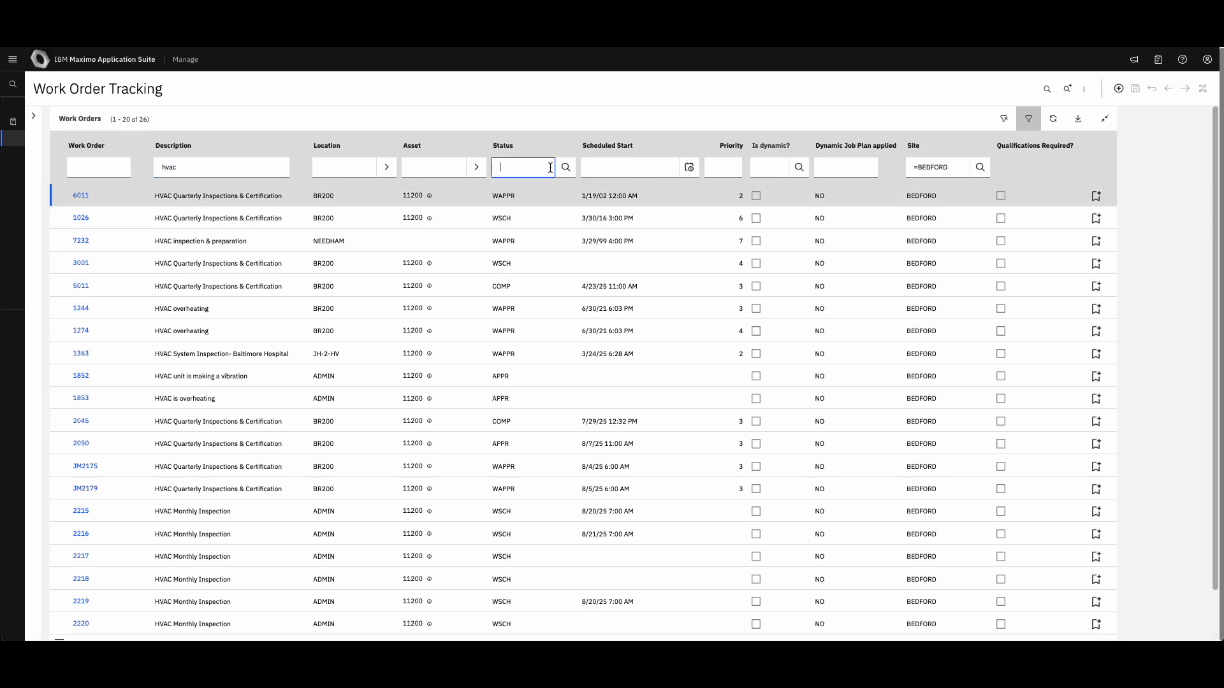
click(565, 167)
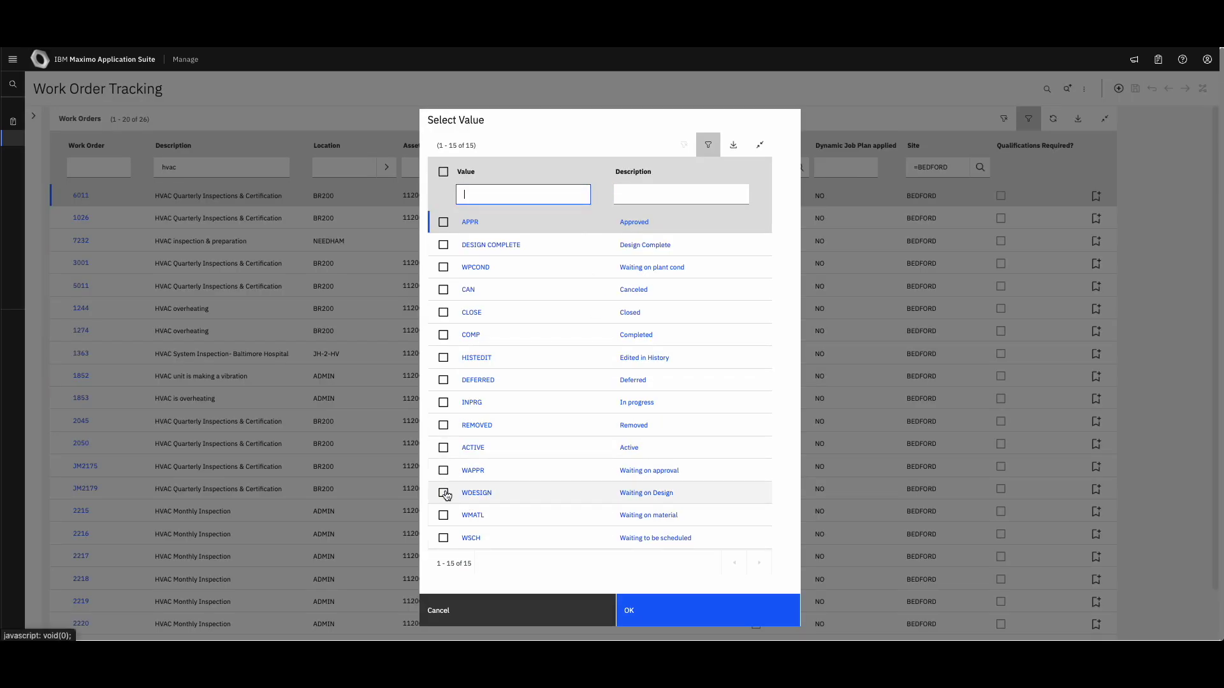
click(444, 538)
click(662, 610)
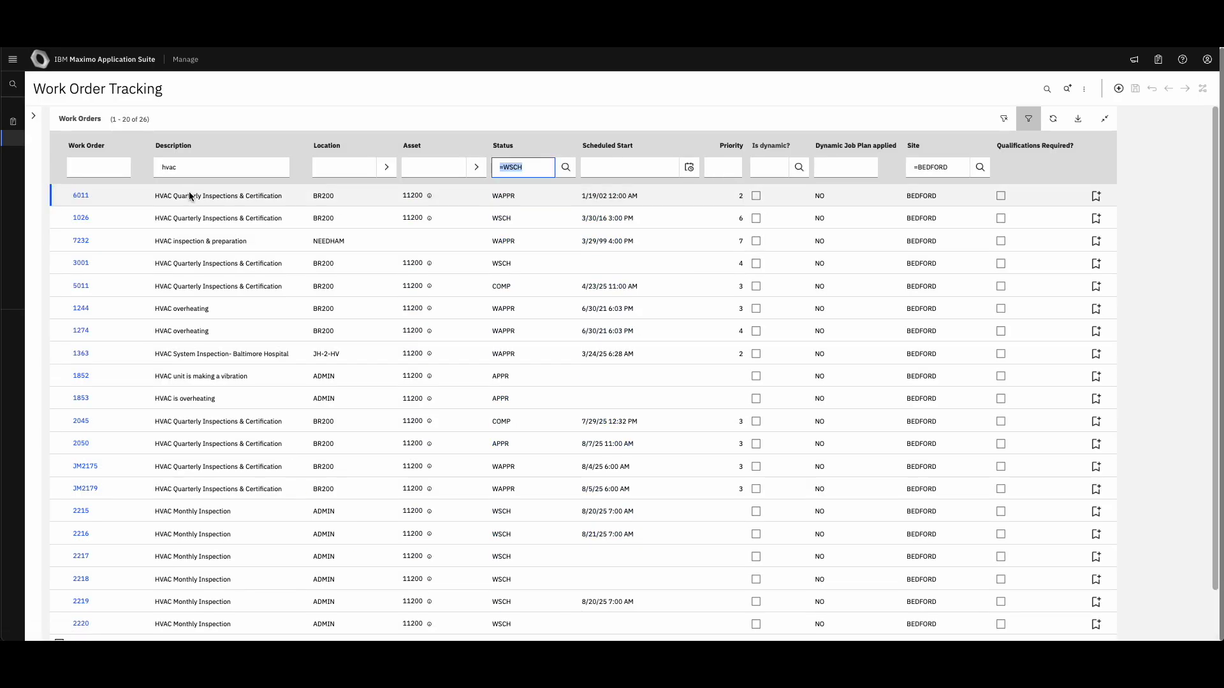
key(Return)
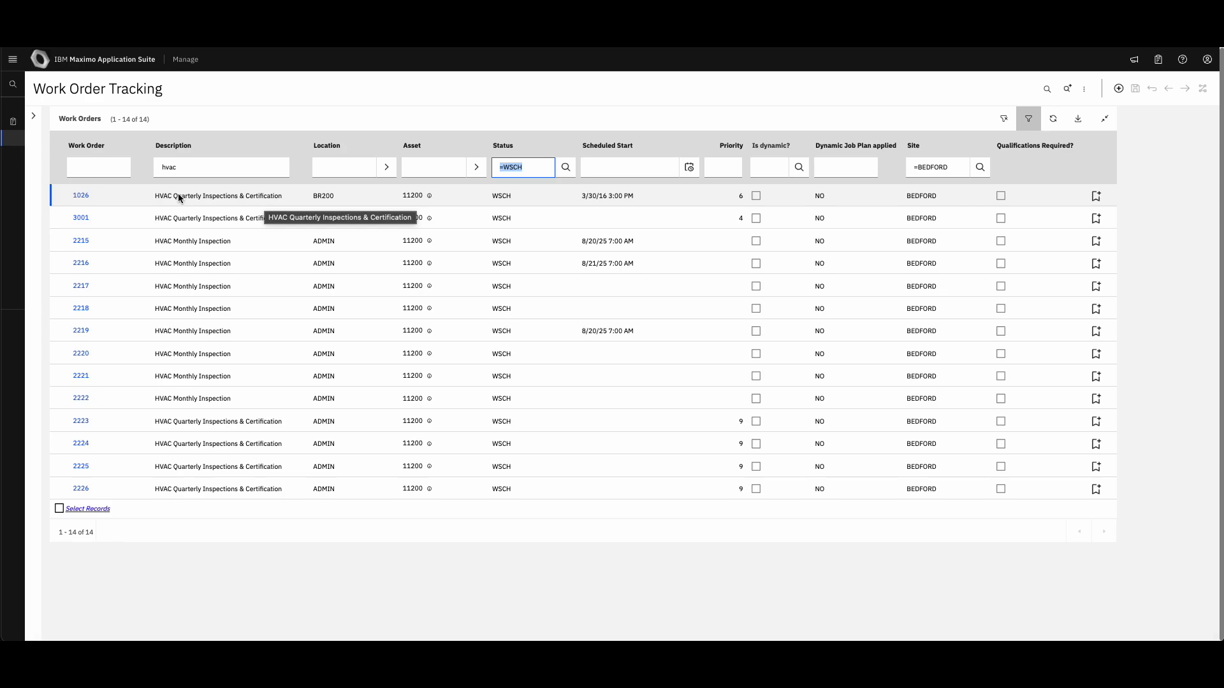
Open work order 1026 and view its ELECT and MECH FIRSTCLASS assignments
click(82, 196)
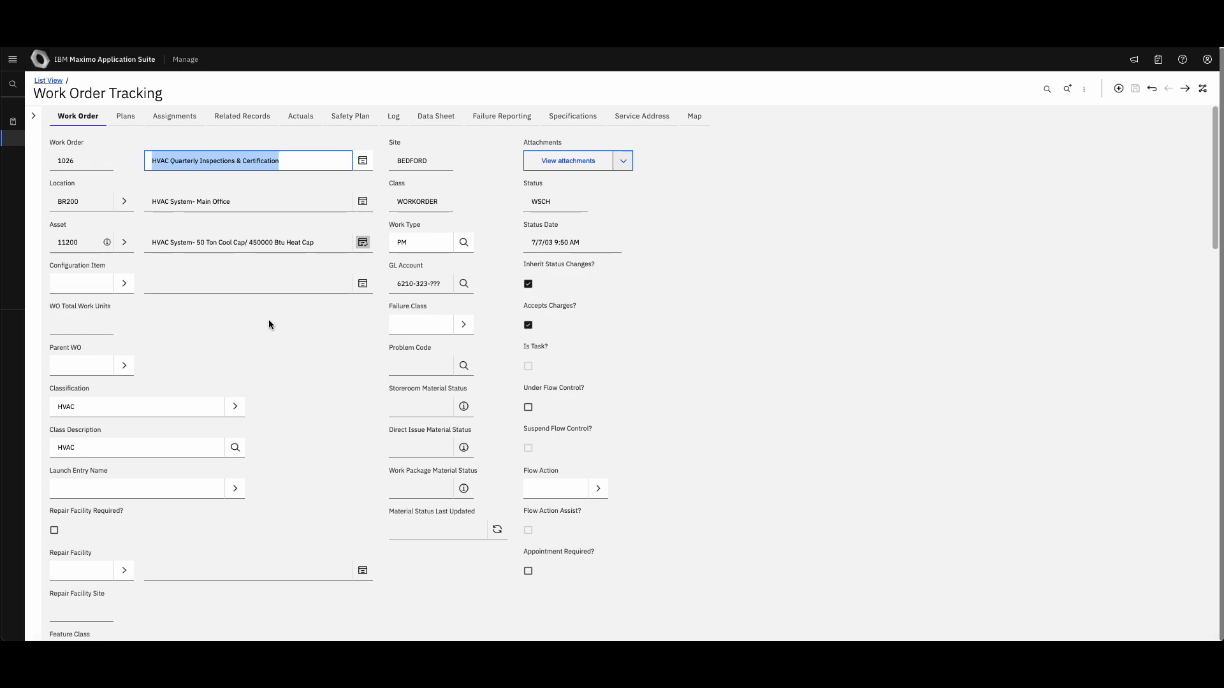
click(178, 117)
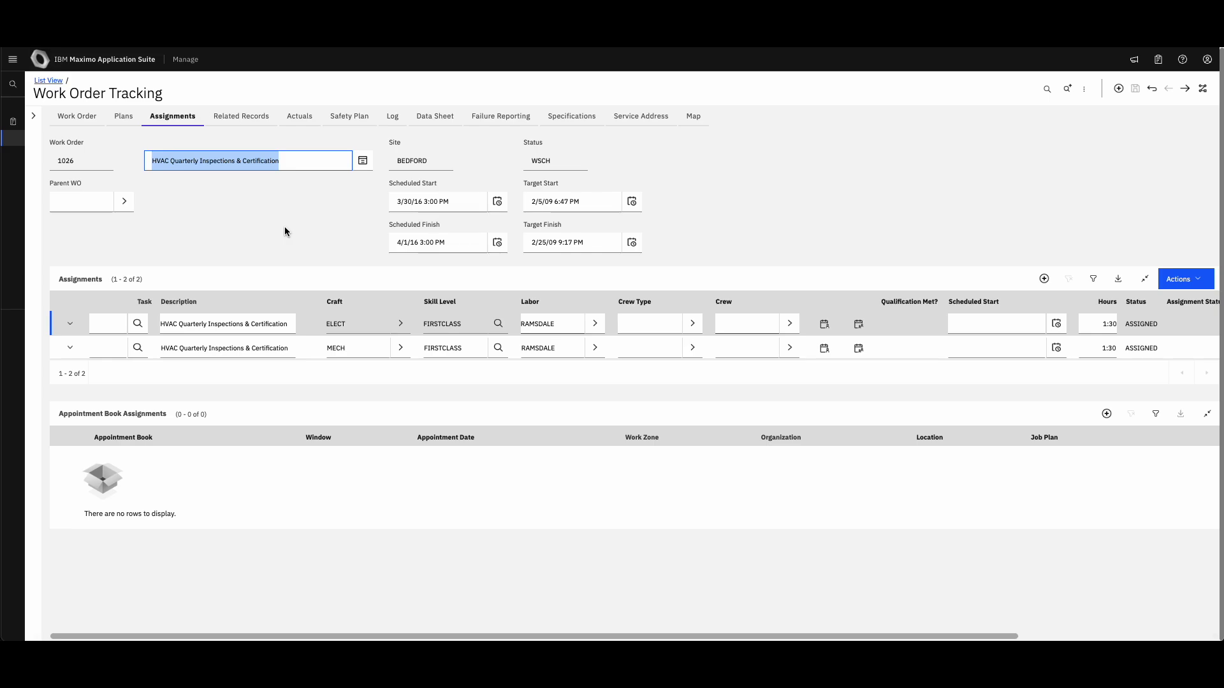
click(609, 329)
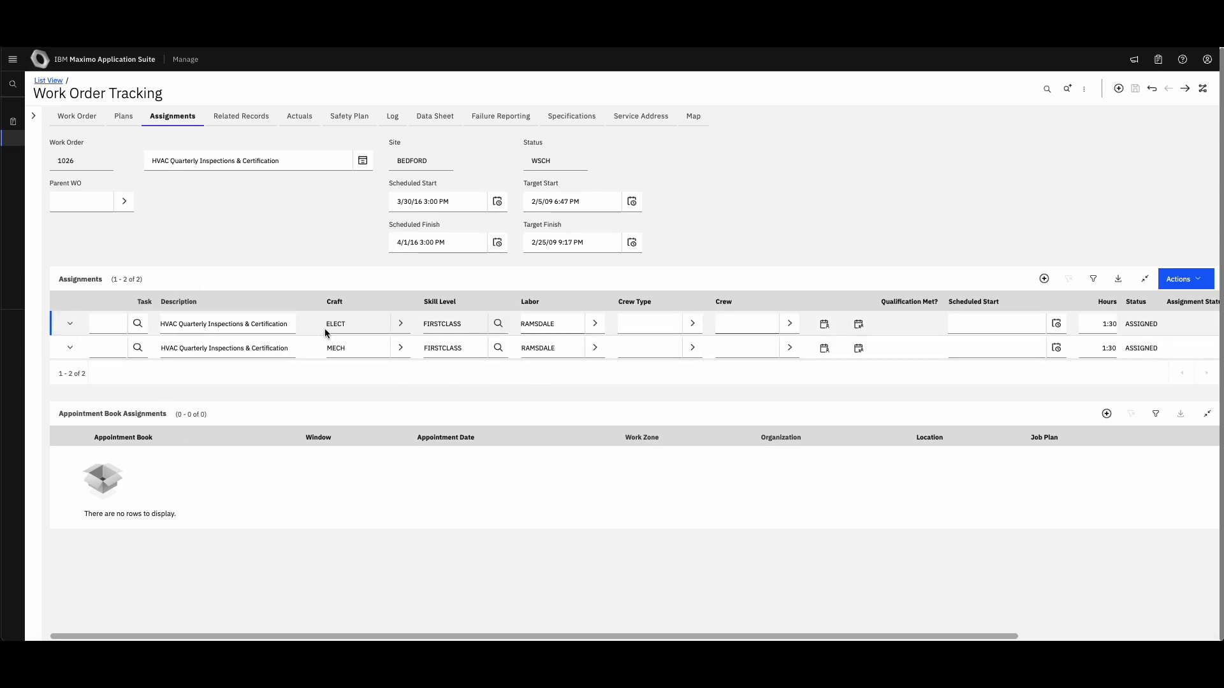
List labor available for the ELECT assignment starting 8/22/2025
click(824, 324)
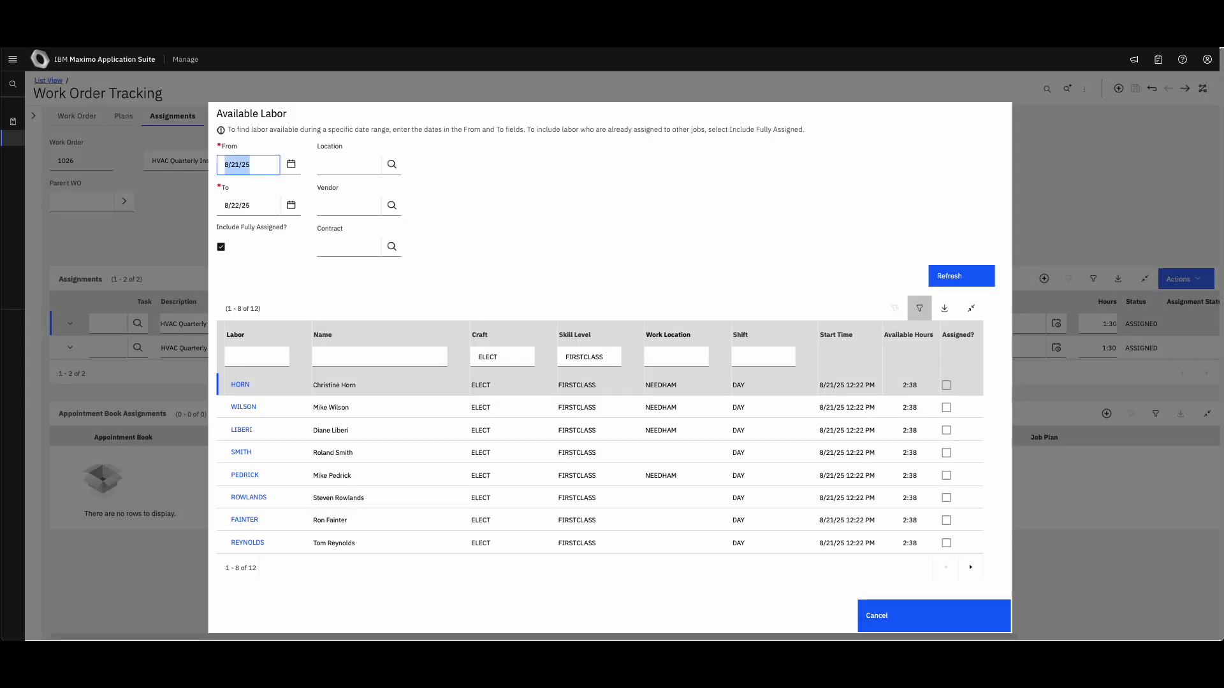
click(924, 617)
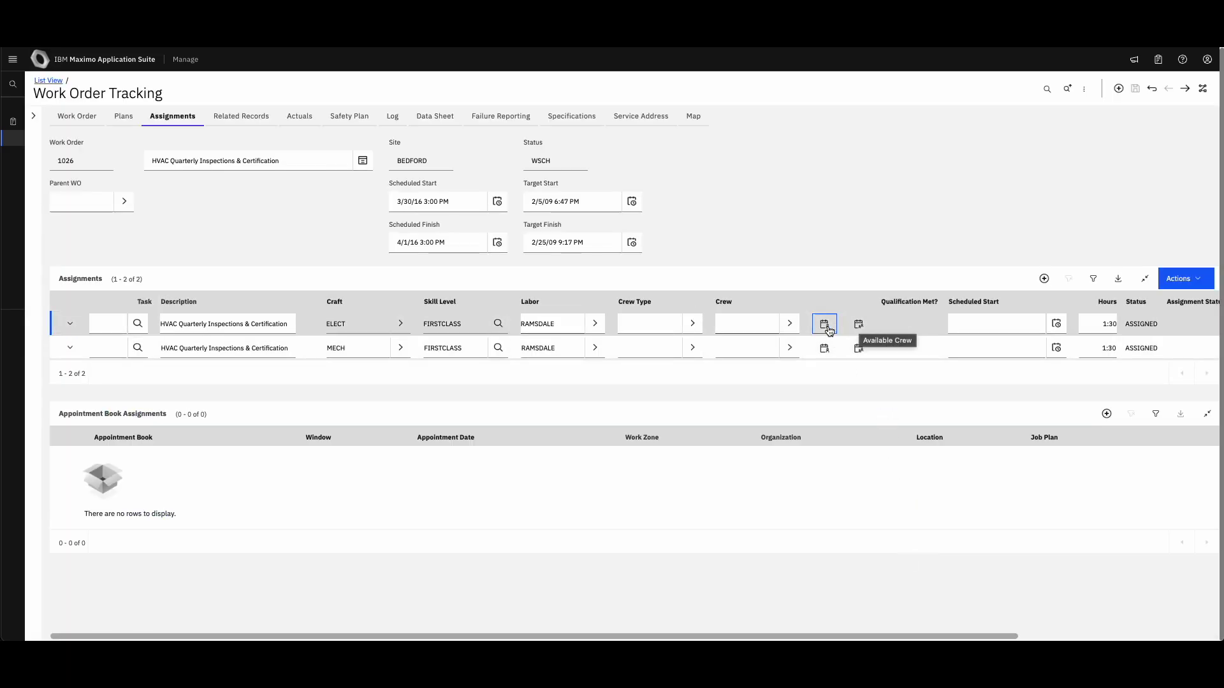
click(825, 324)
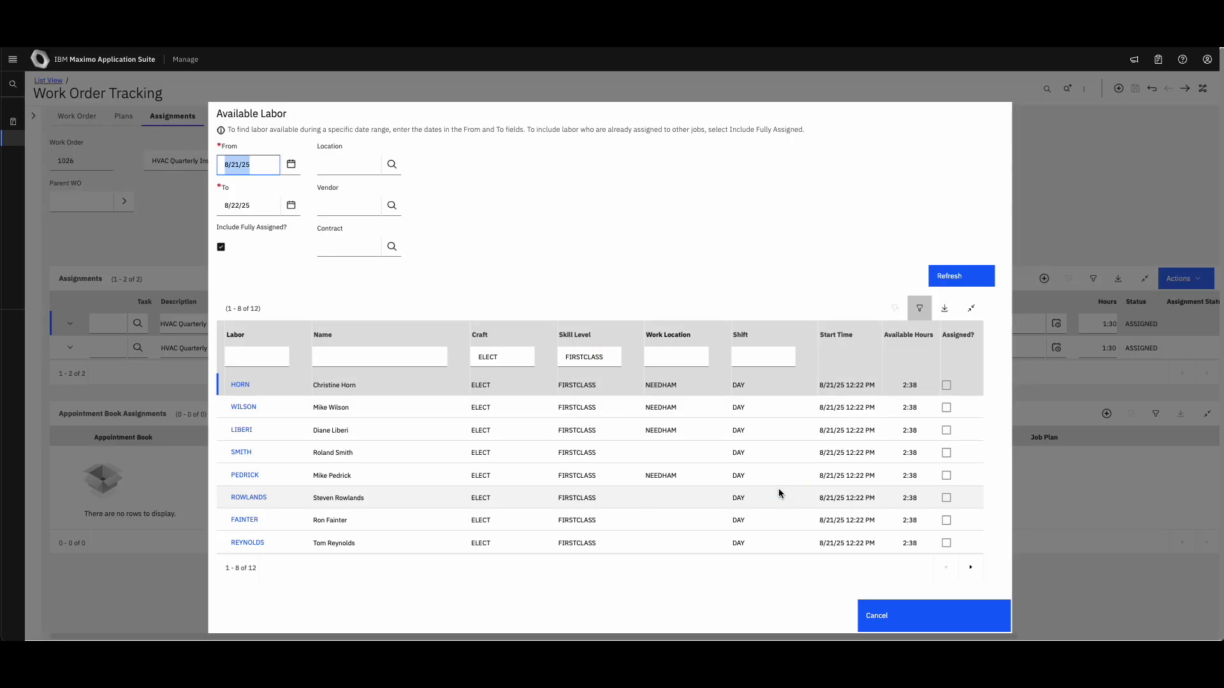
click(290, 165)
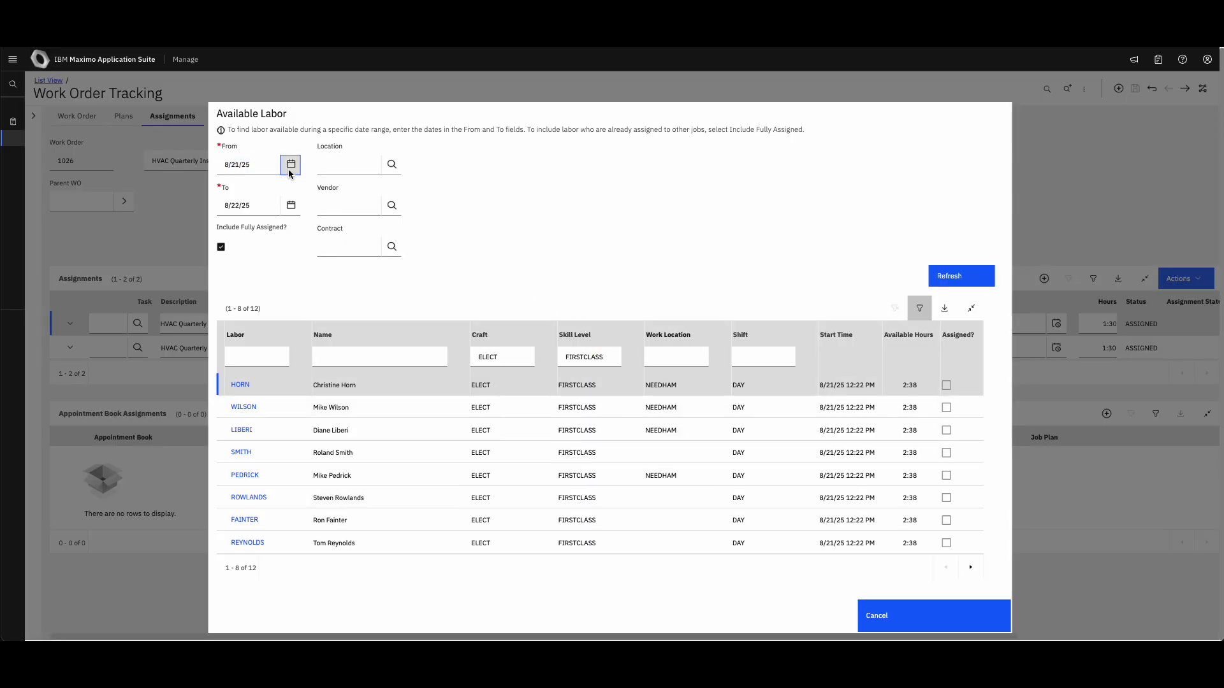
click(327, 276)
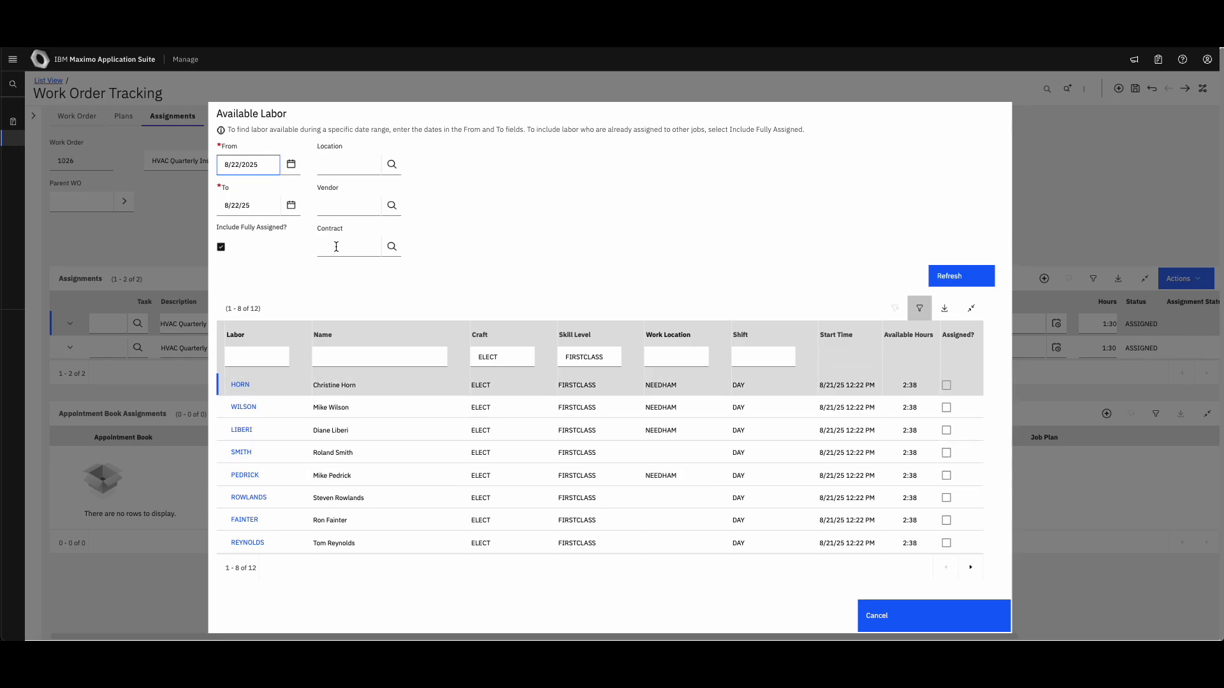
click(959, 279)
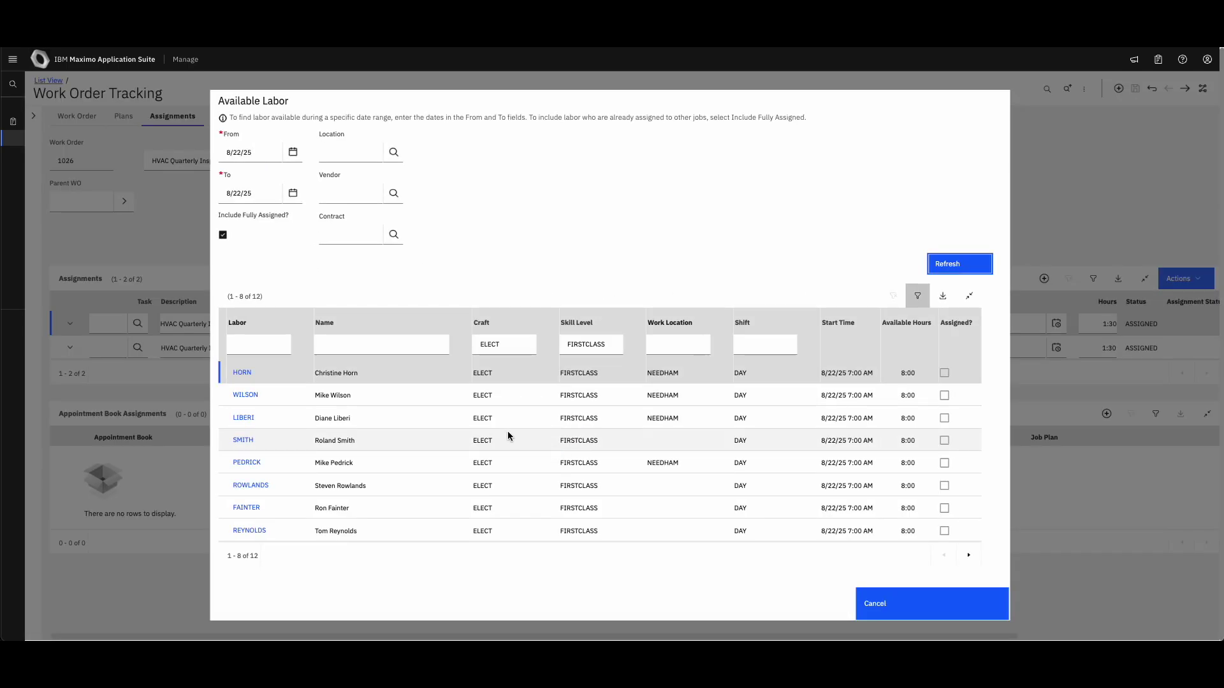
Assign an available ELECT FIRSTCLASS laborer to the ELECT assignment for 8/22/25 7:00 AM
click(509, 344)
key(Tab)
key(shift+Tab)
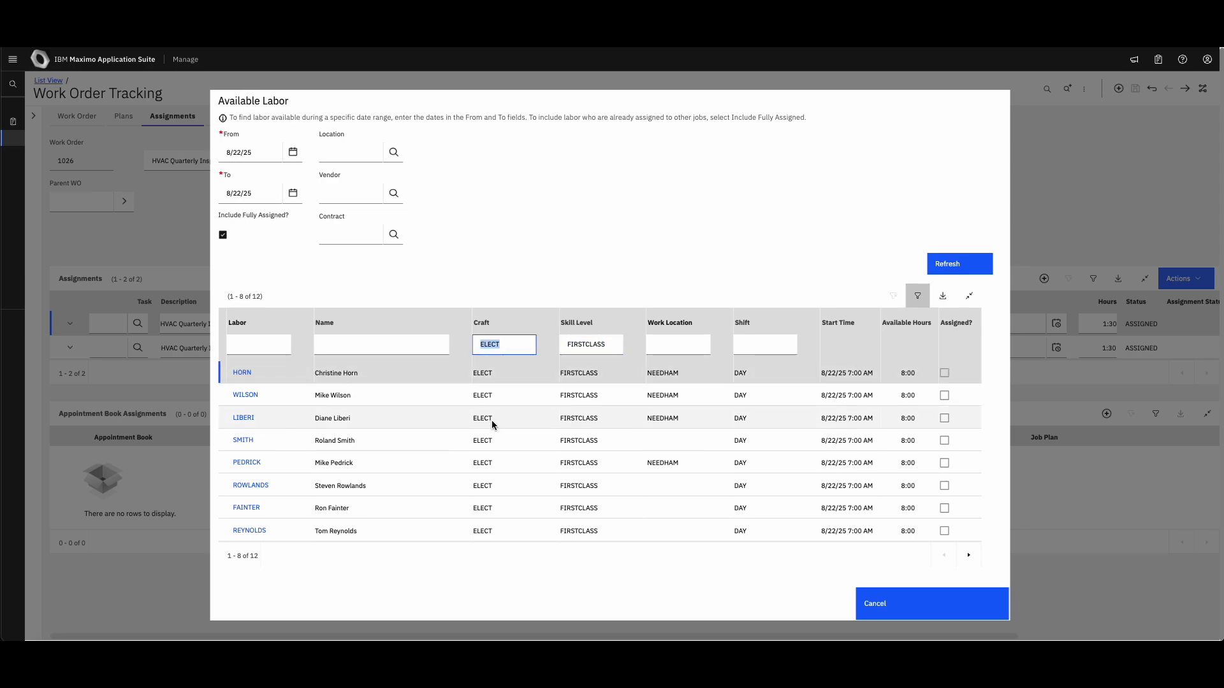
click(622, 342)
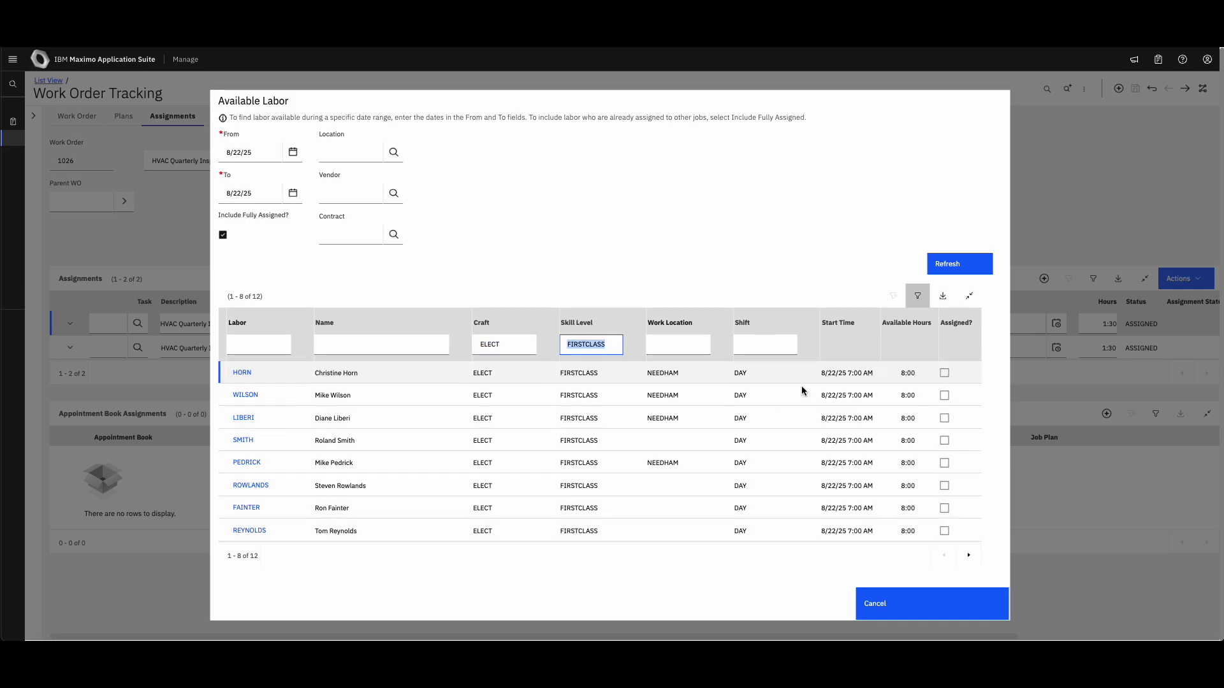
click(247, 376)
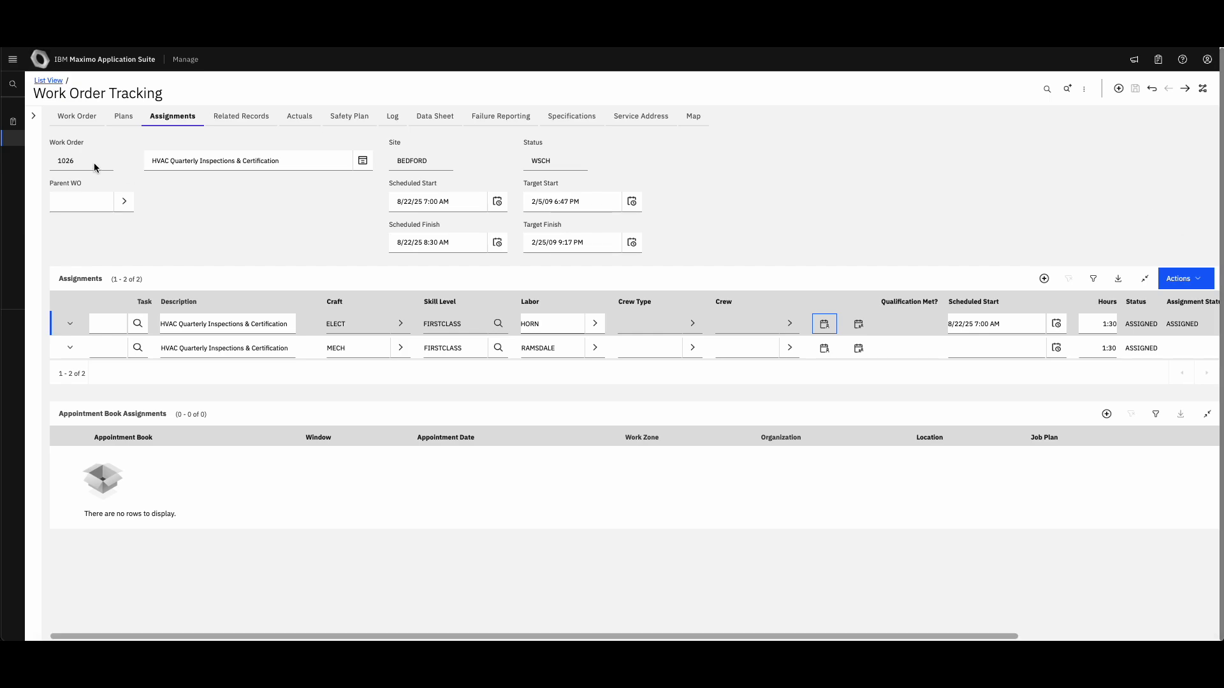
click(33, 116)
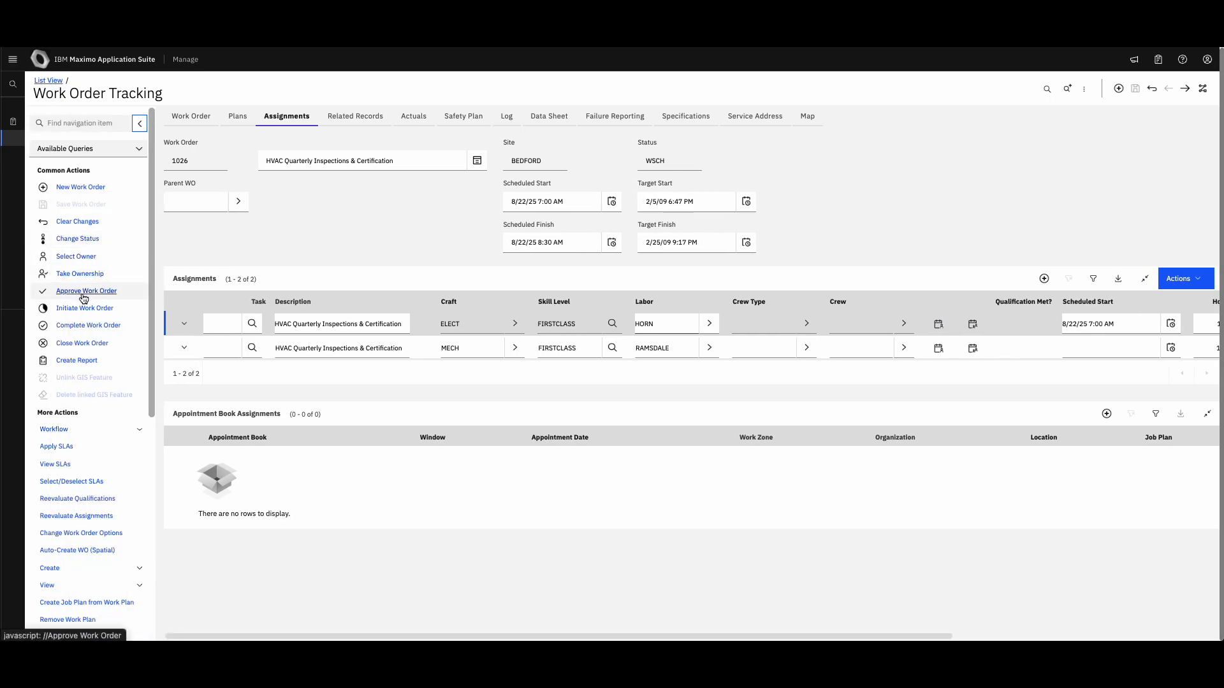
Leave work order 1026 and switch to Assignment Manager via the 'assign' search
click(139, 123)
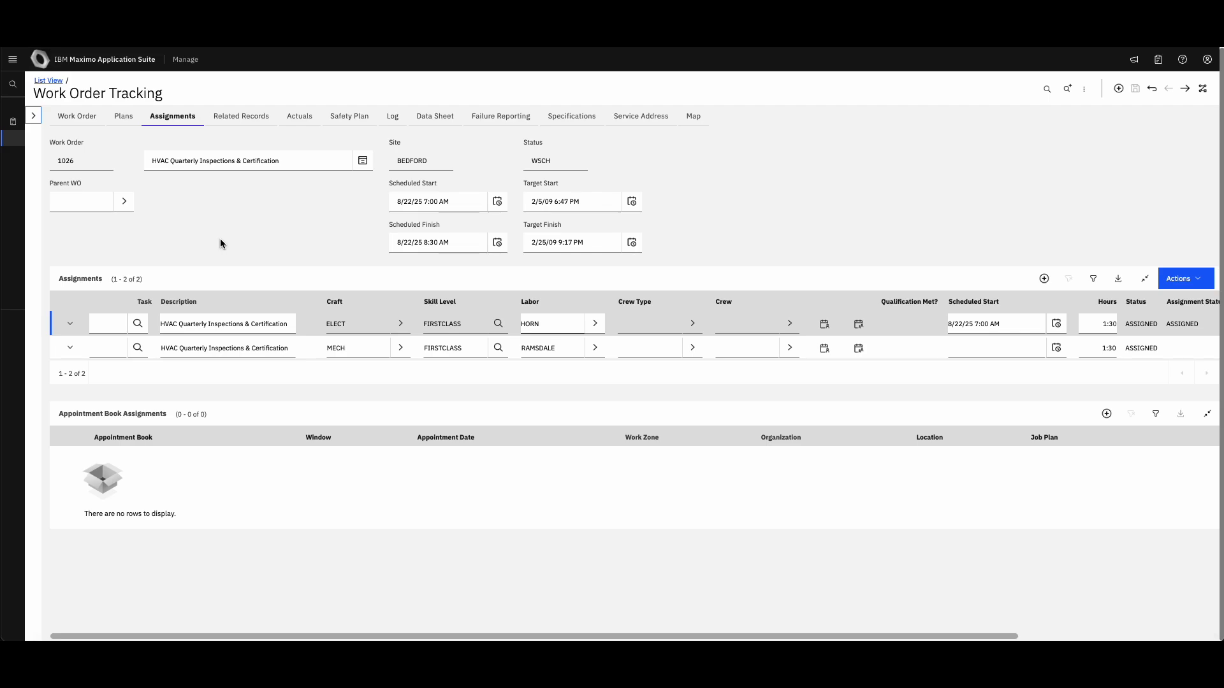
click(46, 81)
click(13, 84)
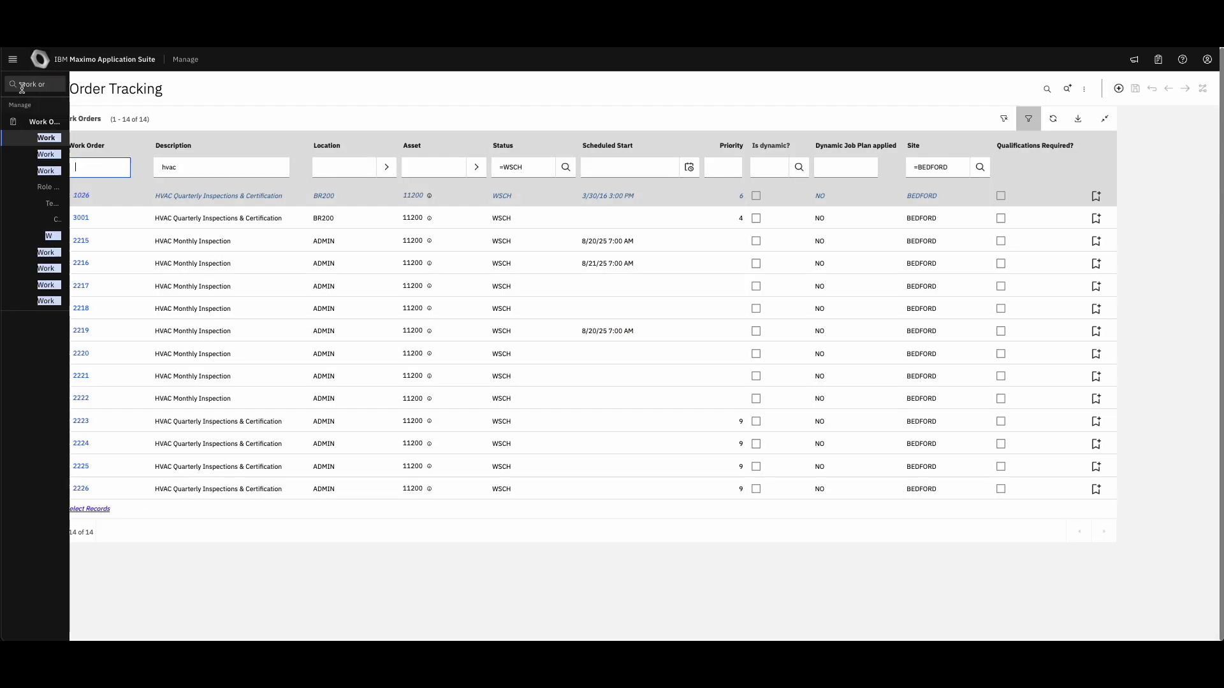
text(a)
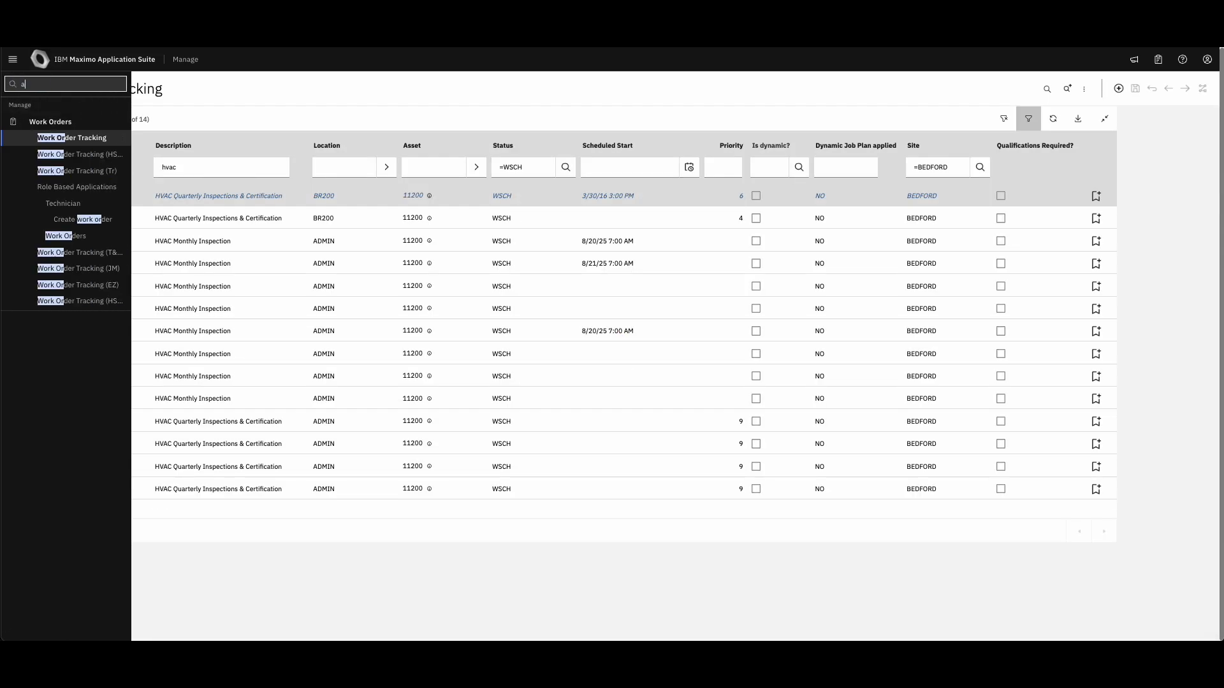
text(ssign)
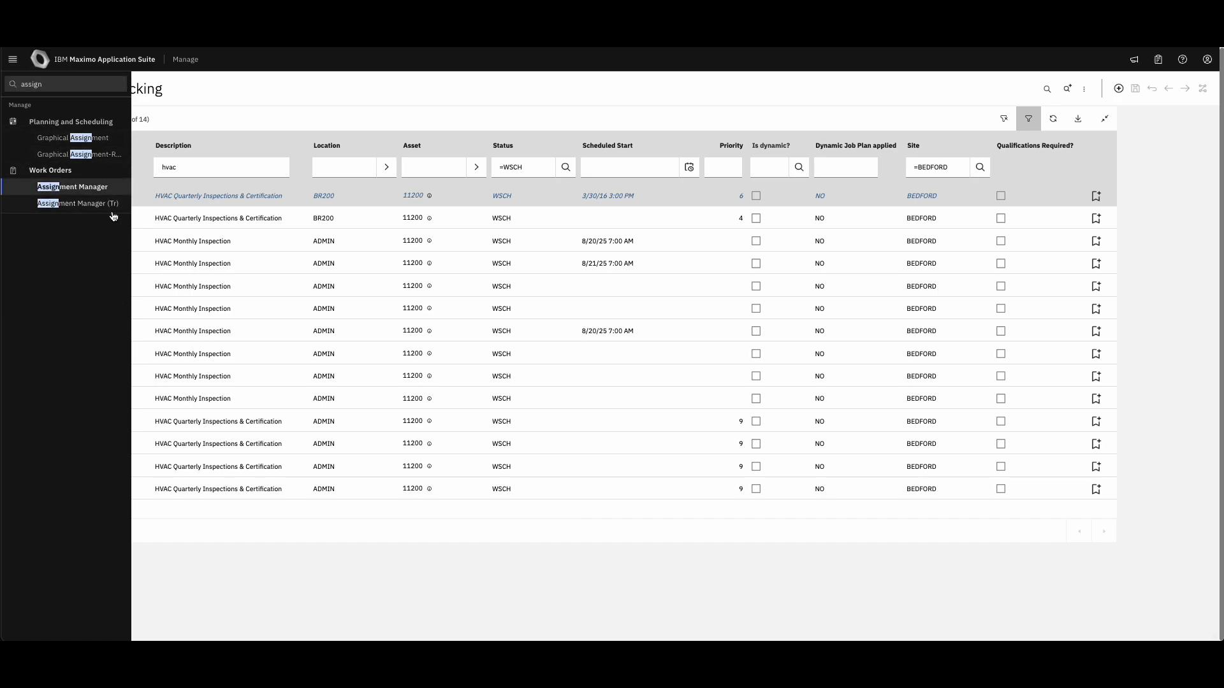
click(76, 188)
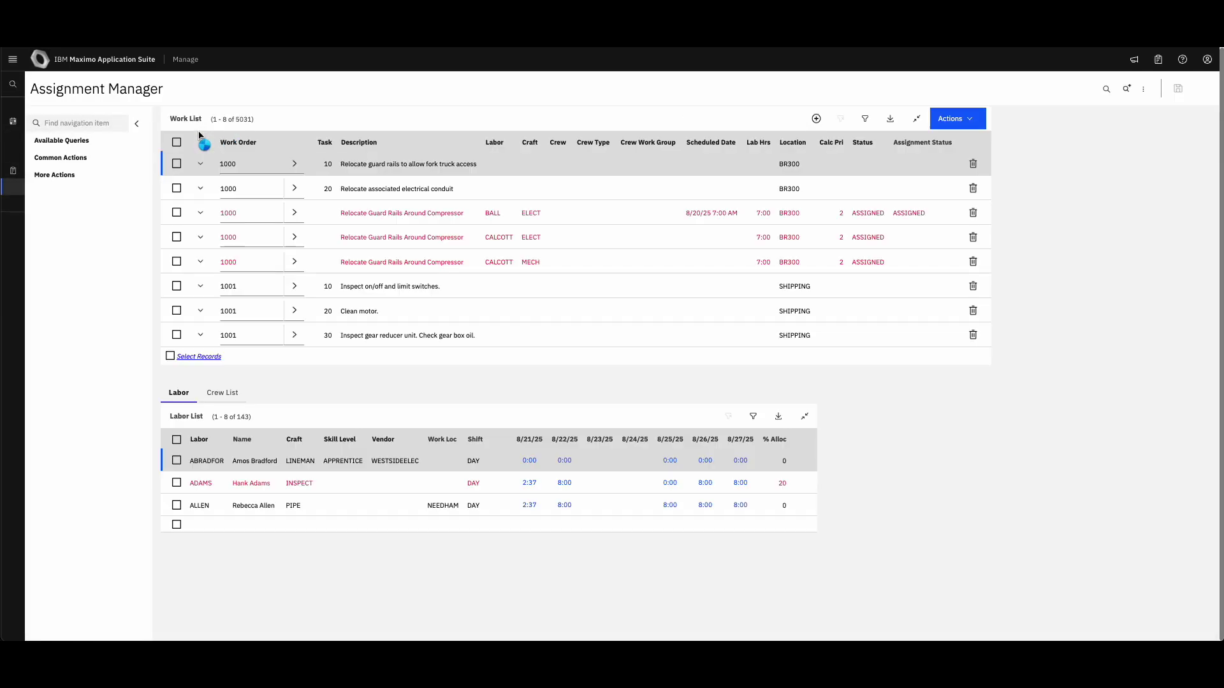
click(140, 124)
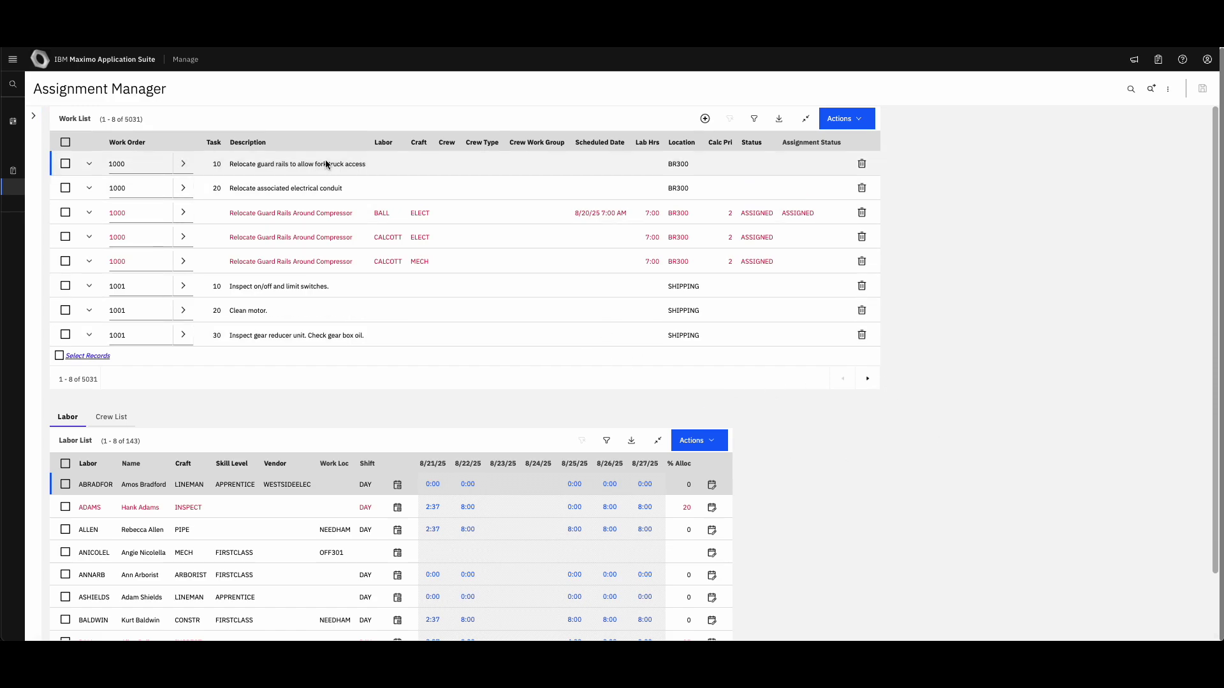
scroll(327, 459, down, 1)
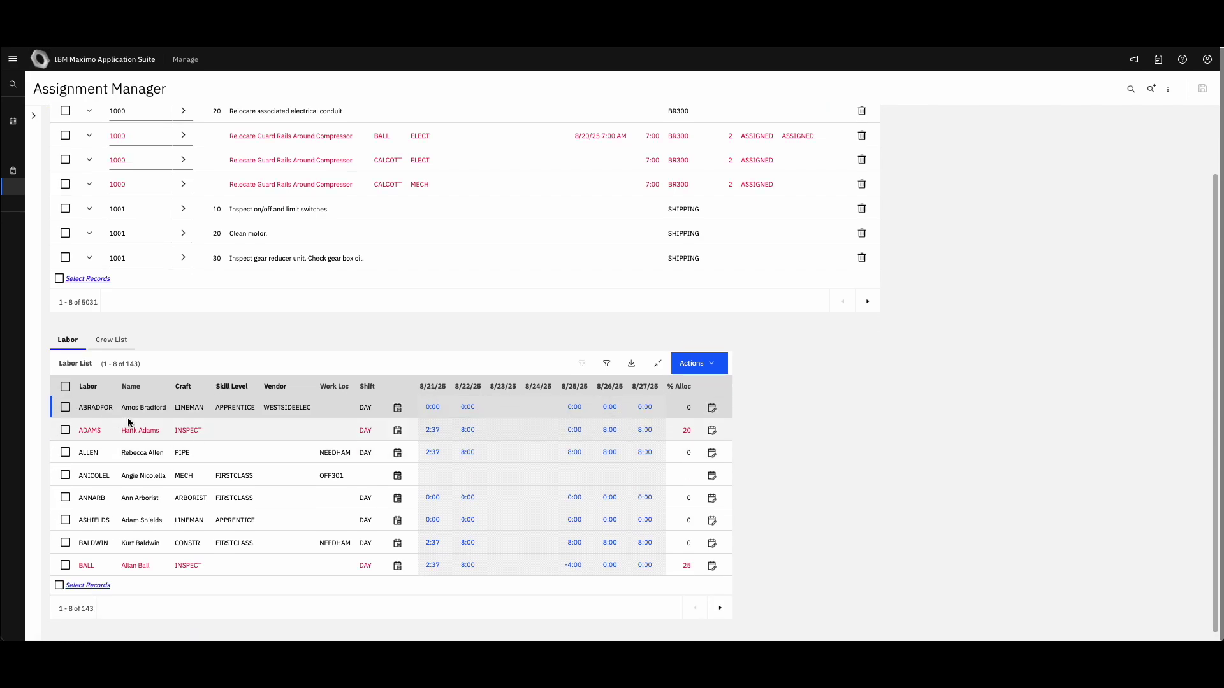
scroll(208, 394, up, 1)
click(66, 212)
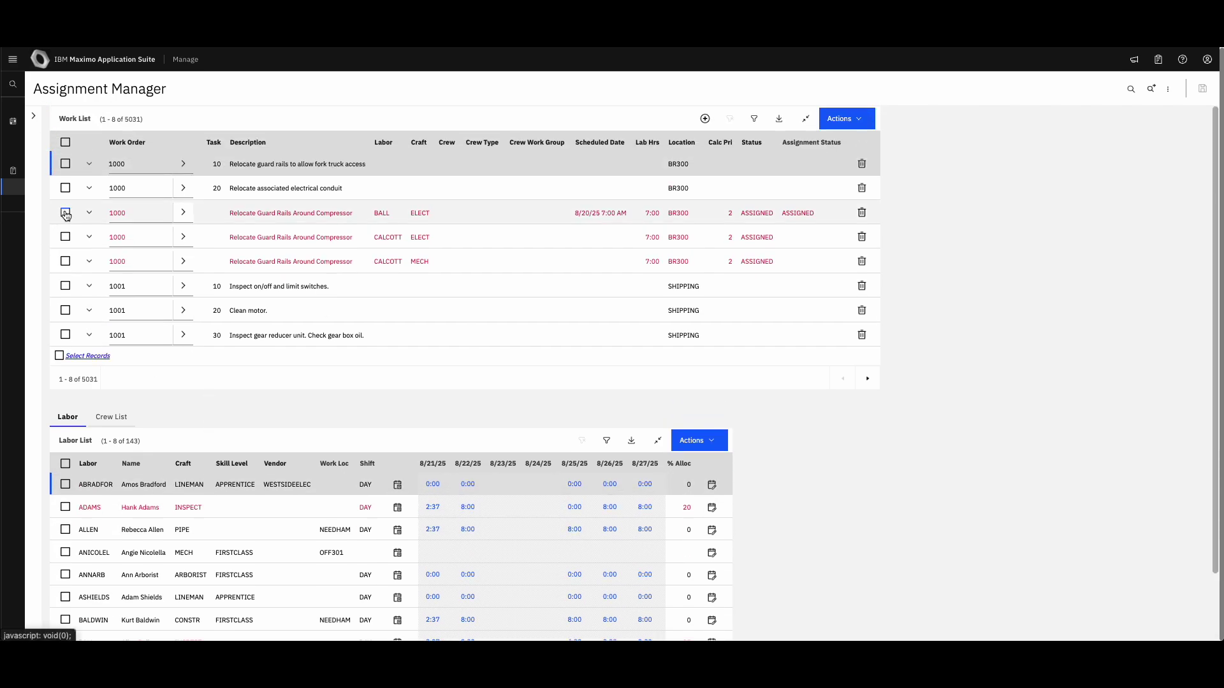
click(65, 508)
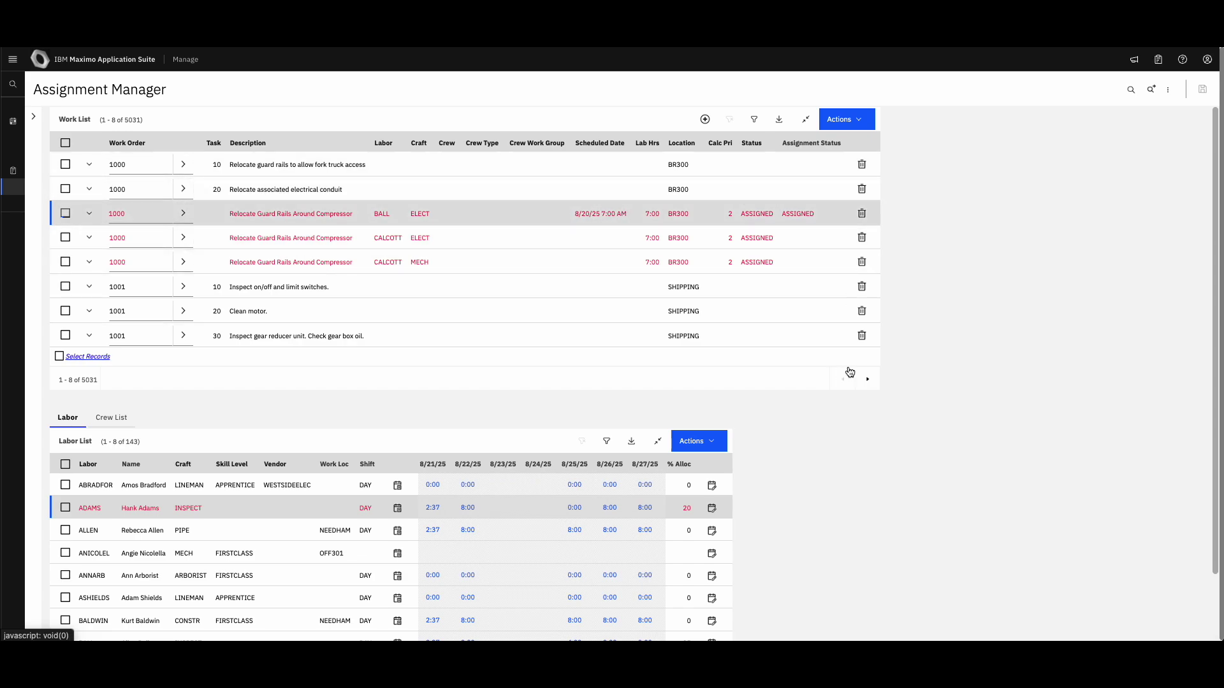
Sort the work list by Calc Pri and page forward through the records
click(724, 144)
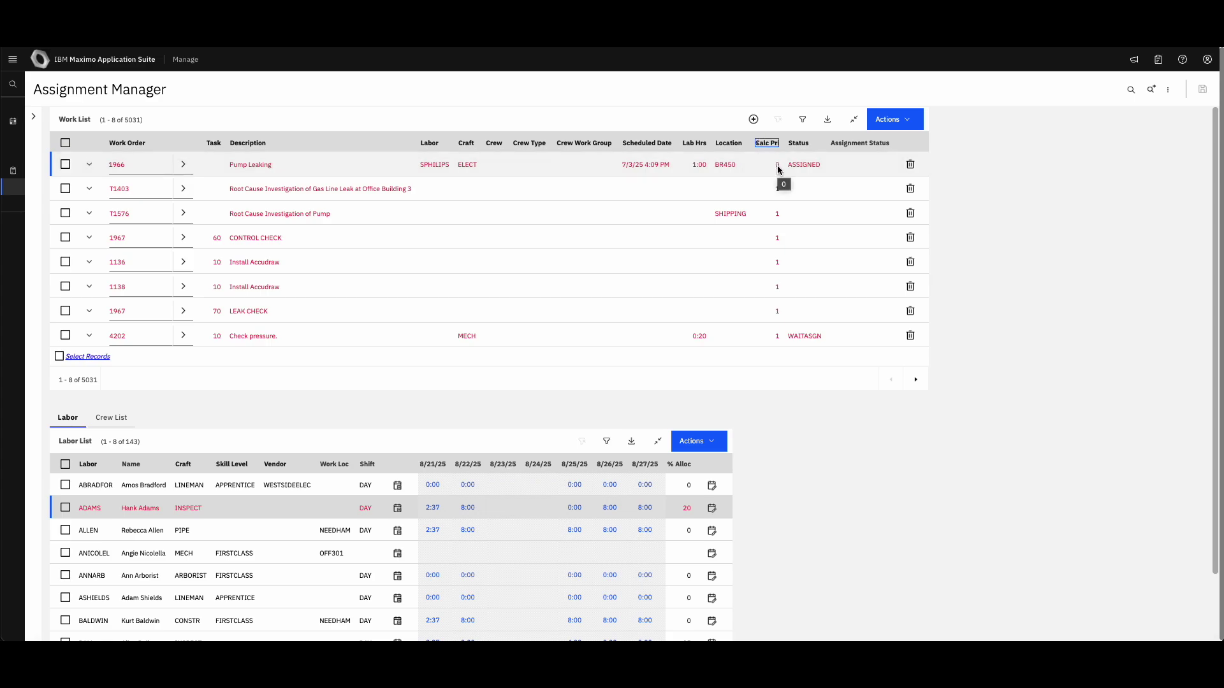
click(276, 169)
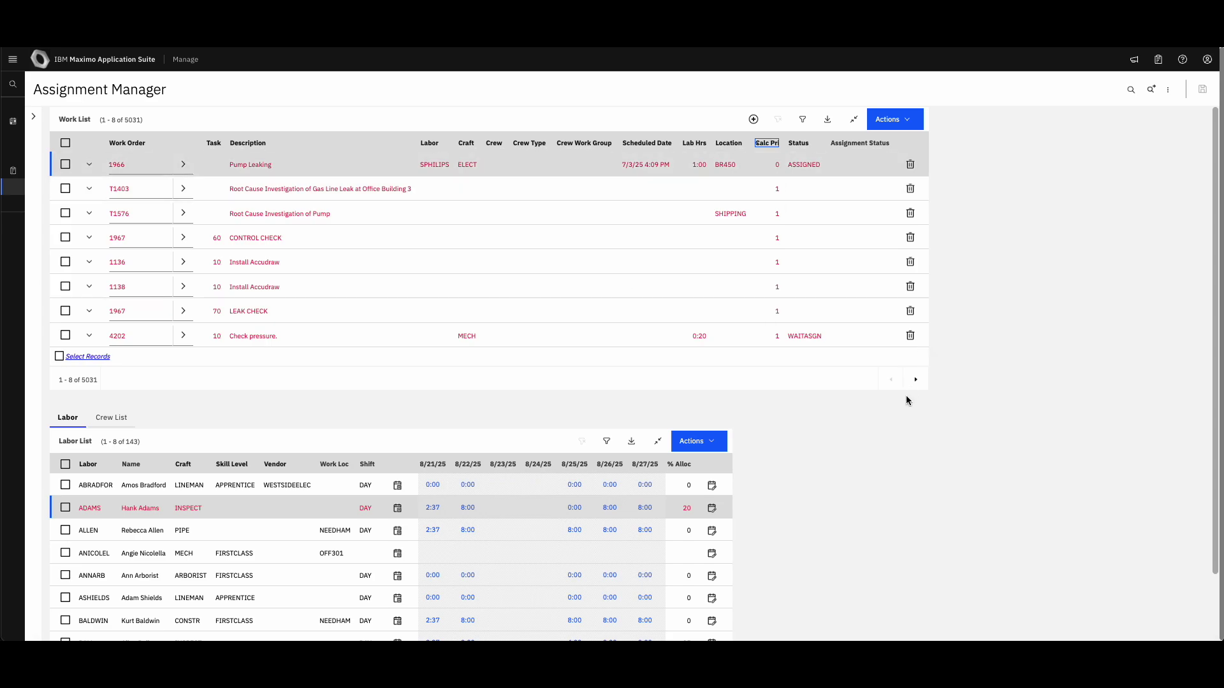
click(916, 380)
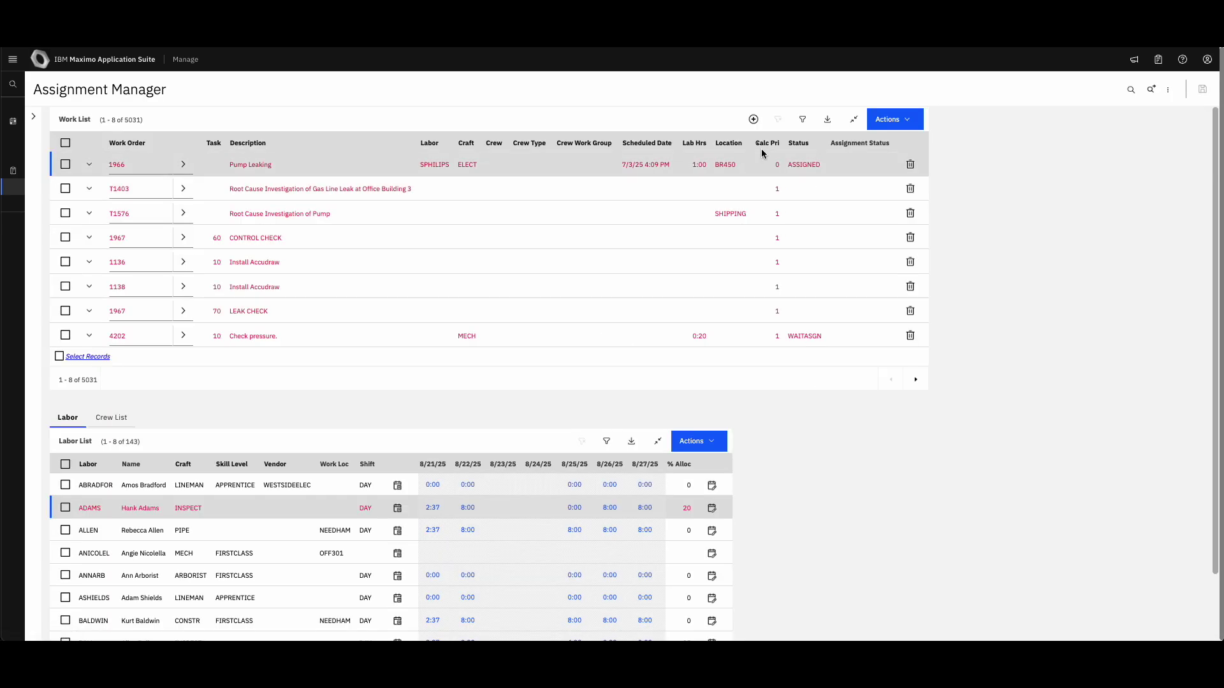
Filter the work list by Calc Pri 4, then by Calc Pri 5
click(802, 119)
click(1147, 172)
text(4)
key(Return)
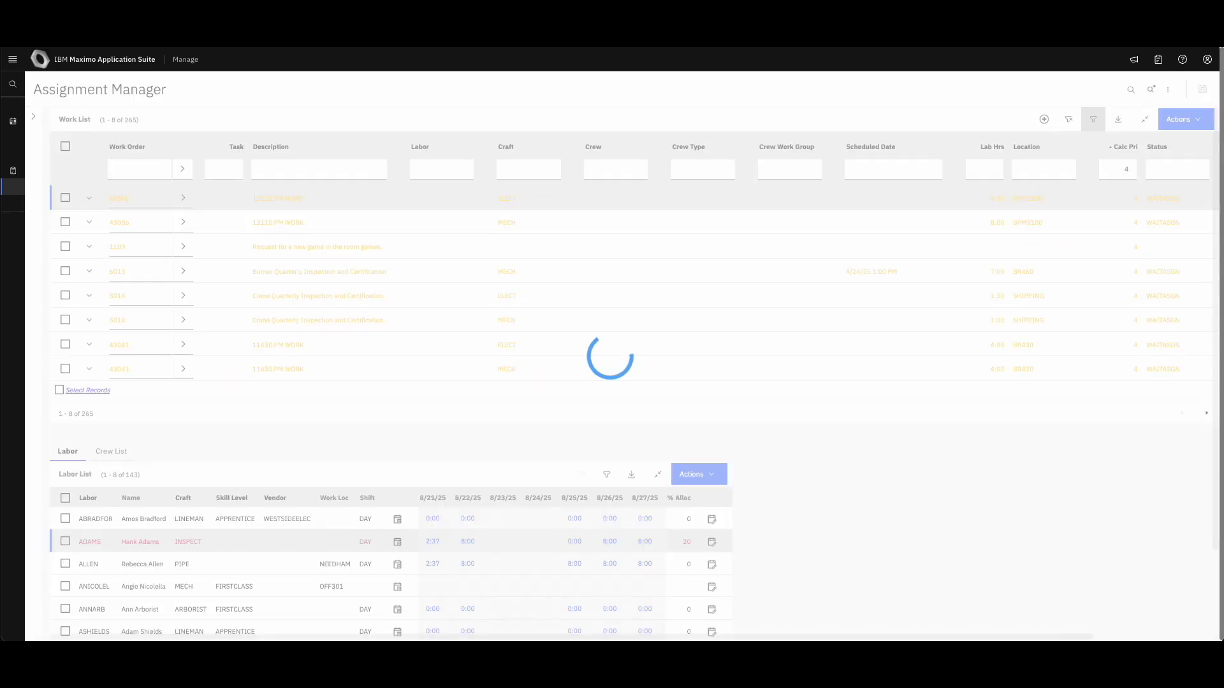
text(5)
key(Return)
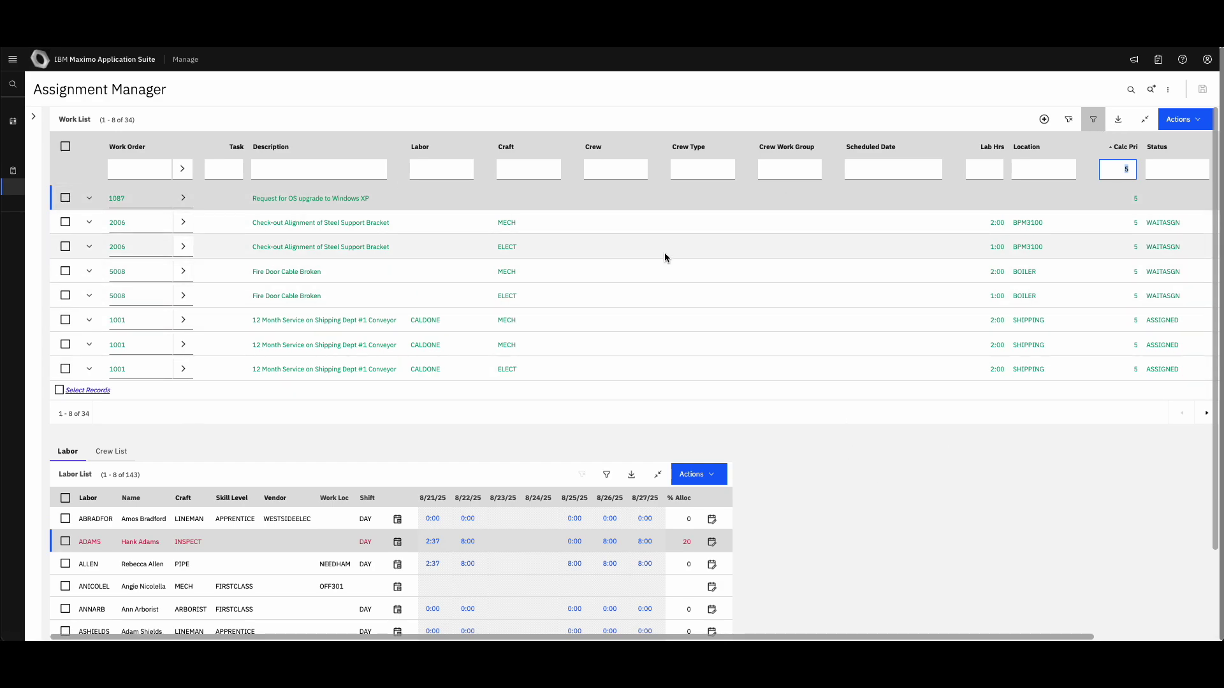
Reverse the Calc Pri sort and clear the filter to show all 5031 records
click(1093, 119)
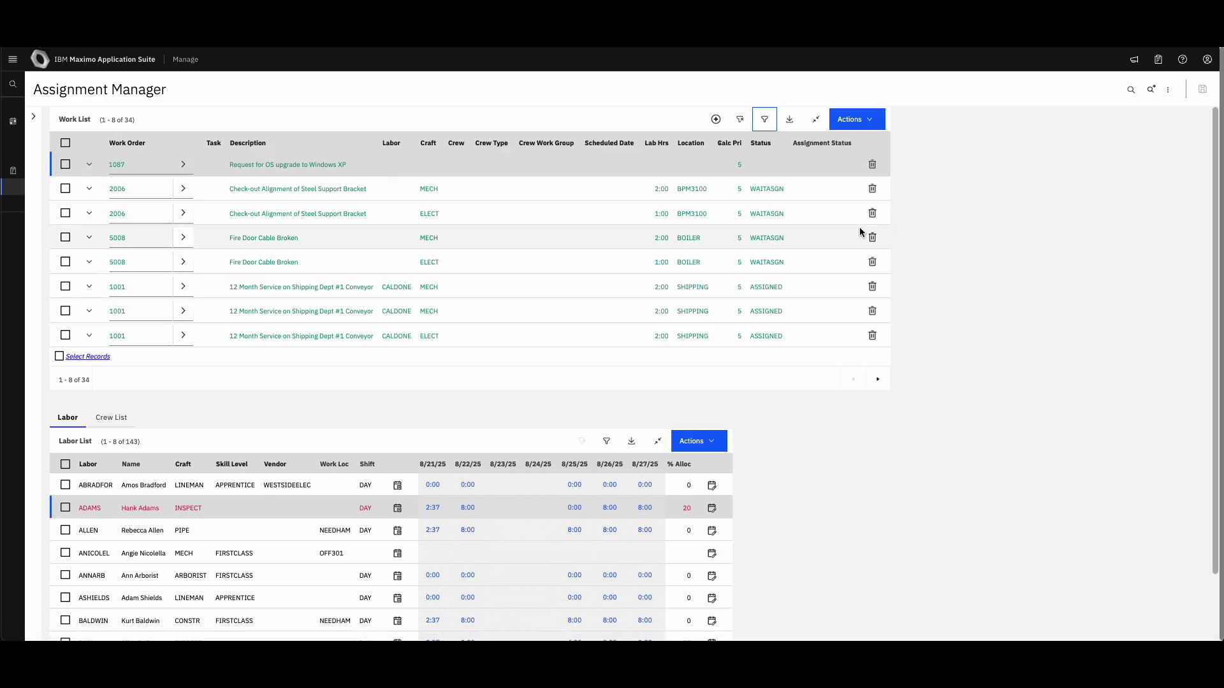
click(737, 144)
click(736, 144)
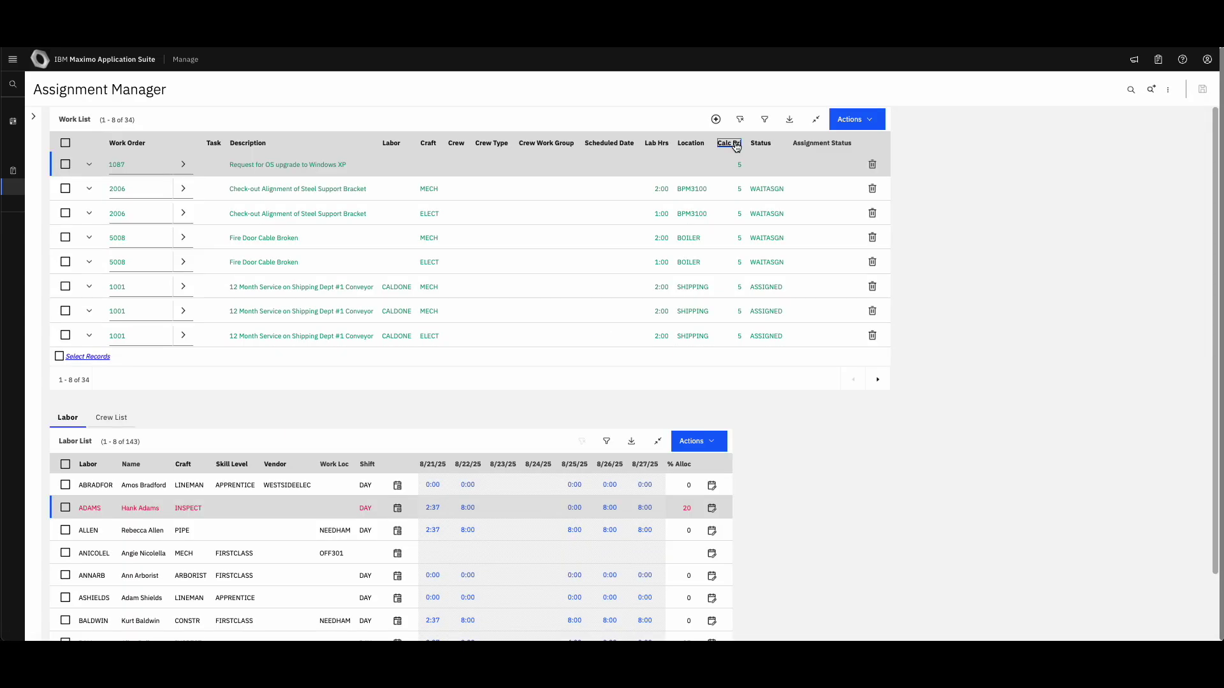
click(764, 120)
click(1127, 171)
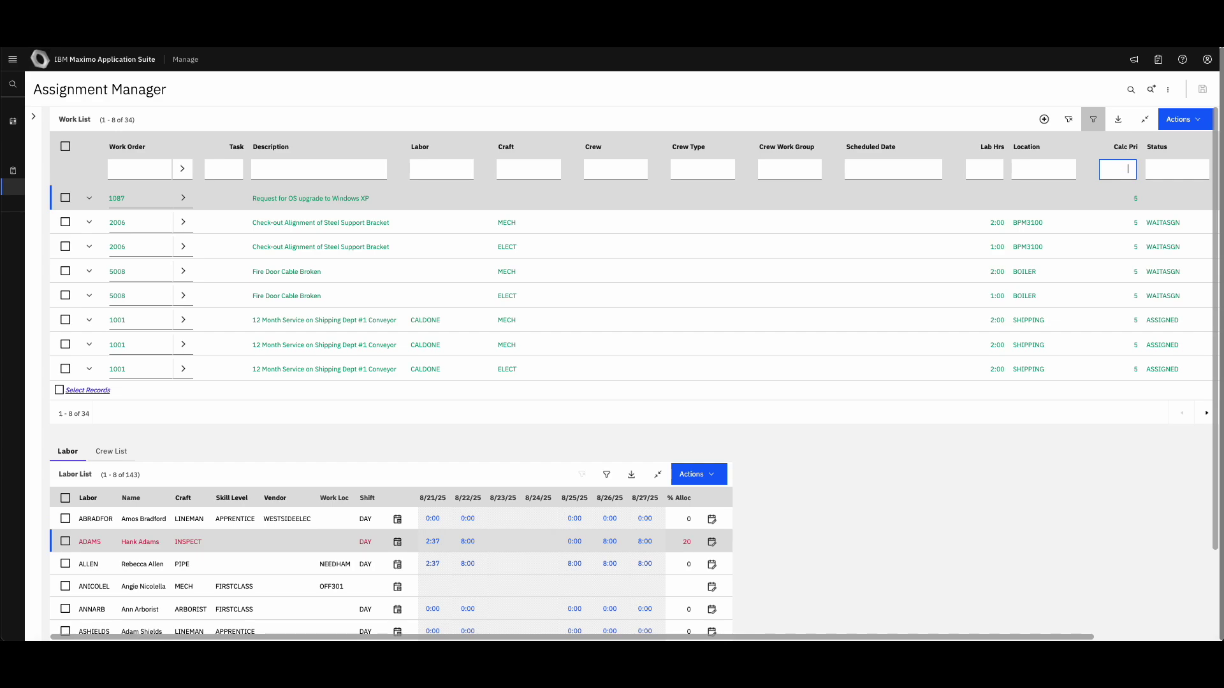
click(1093, 119)
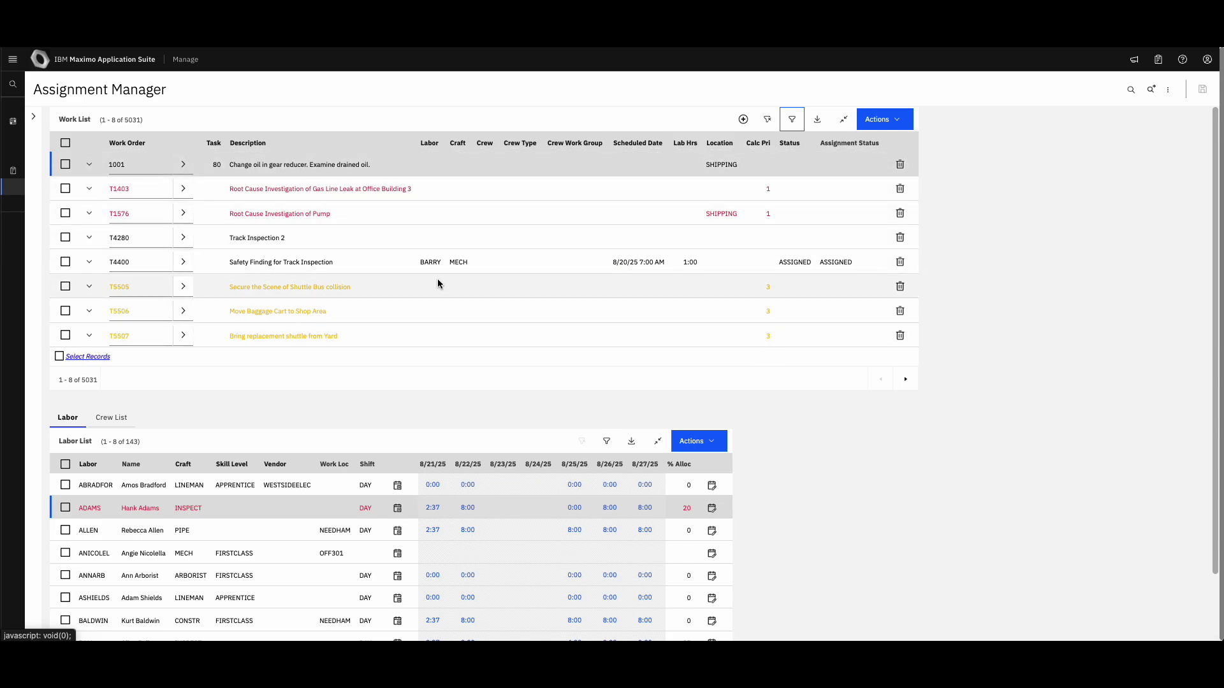
Review the labor list's allocations and hours, then expand the actions and queries panel
scroll(438, 281, down, 2)
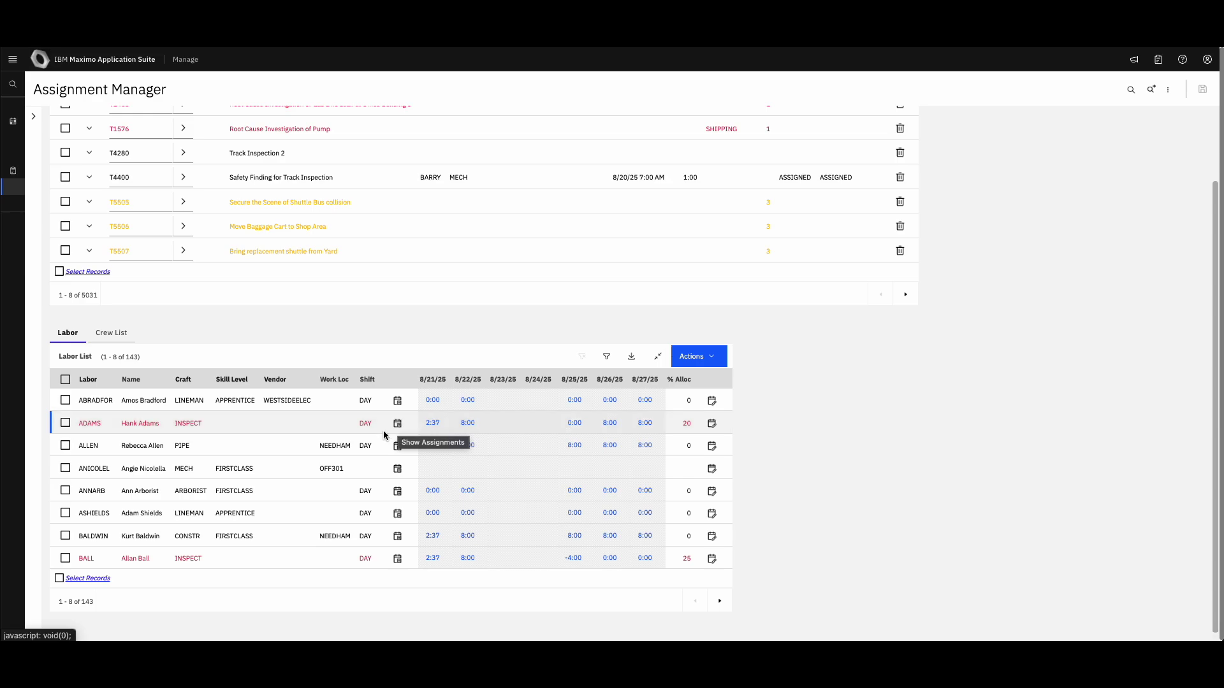
scroll(380, 368, up, 2)
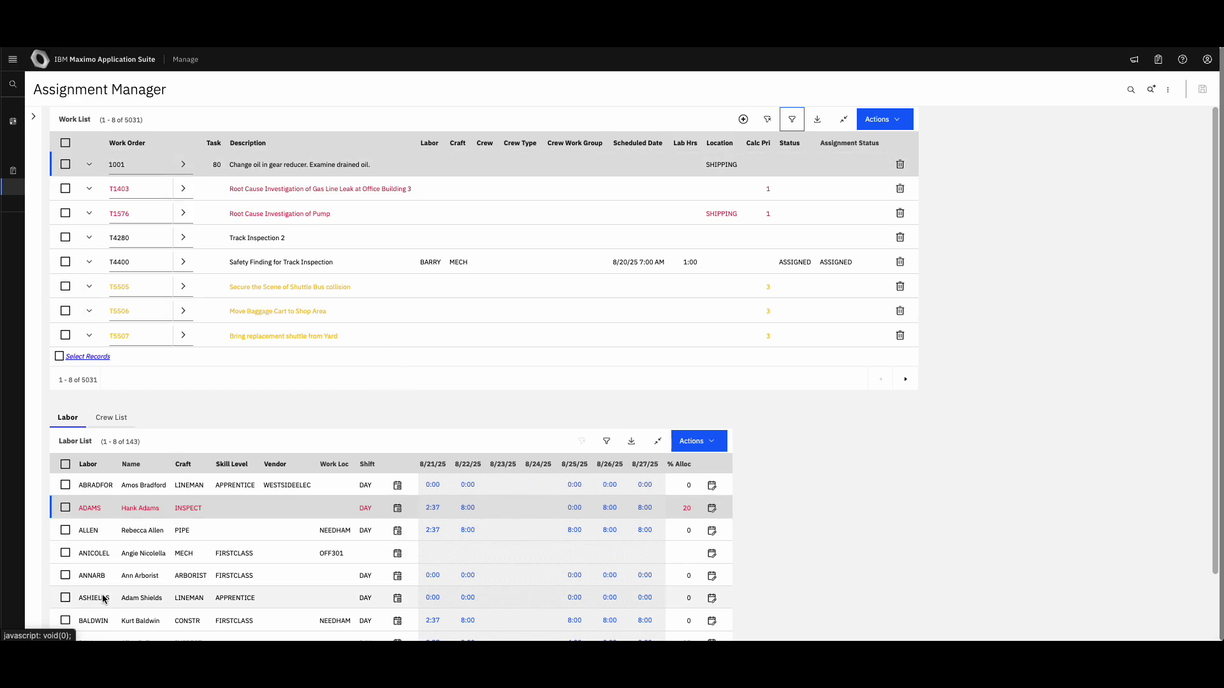
click(35, 117)
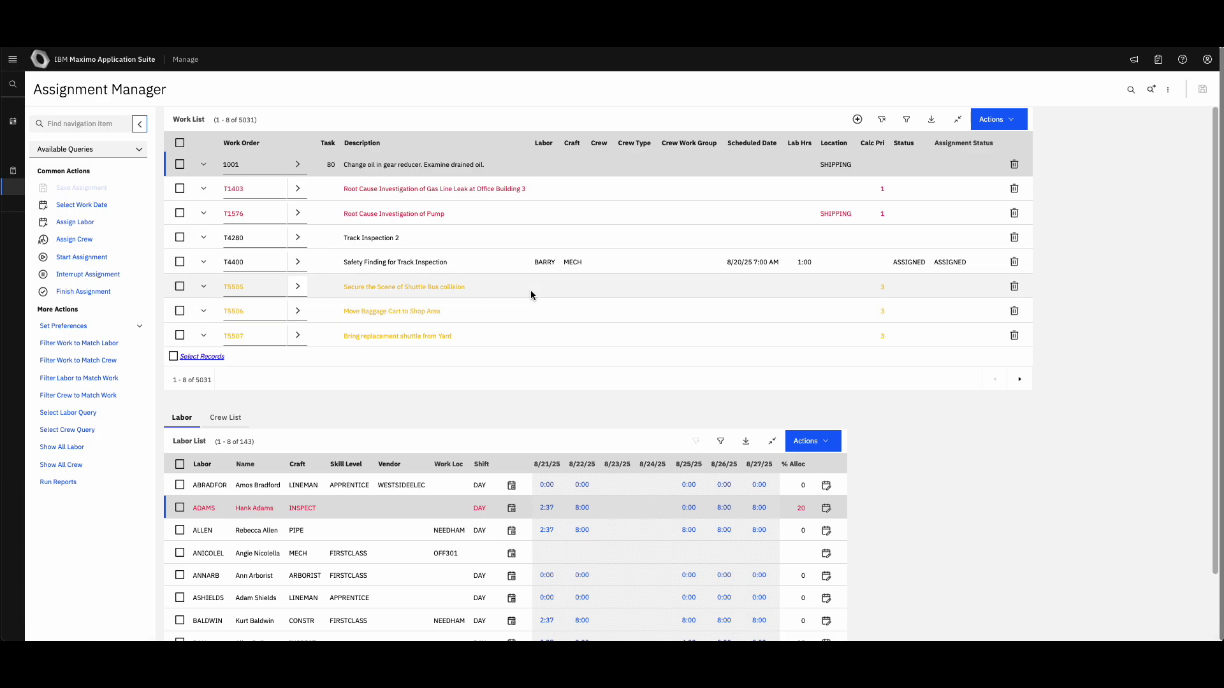
Apply the HVAC Monthly Inspections saved query to the work list
click(137, 150)
click(115, 184)
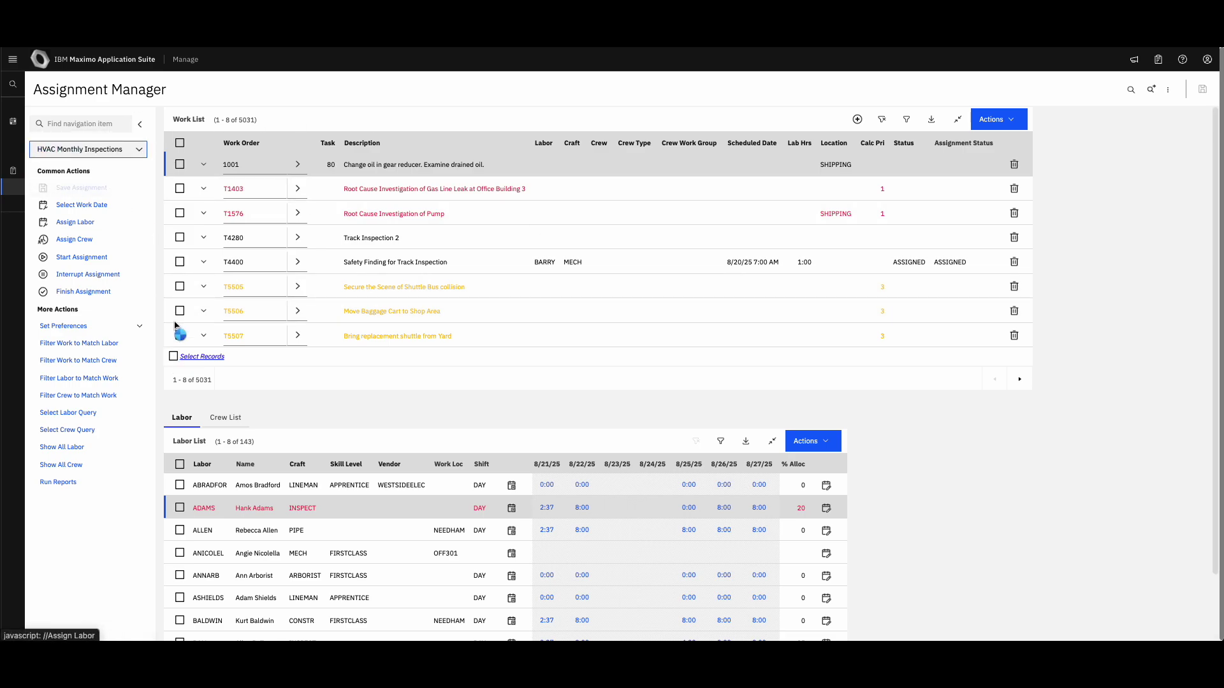
click(141, 125)
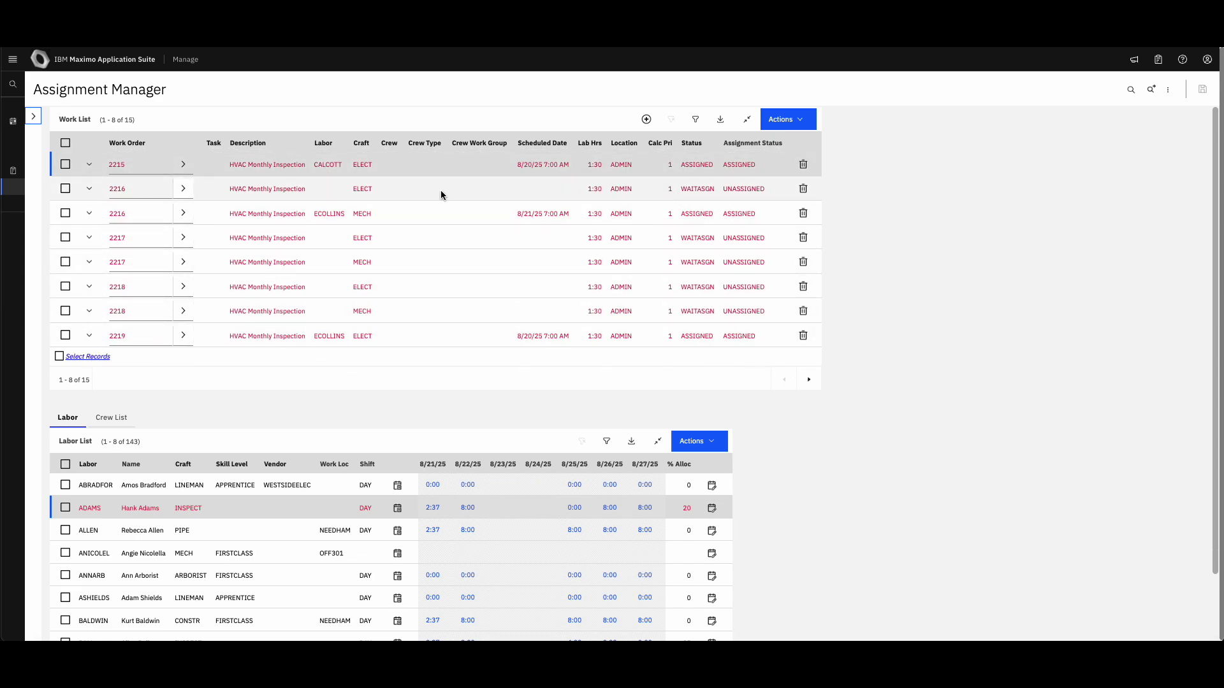
Filter the work list to status WAITASGN
click(695, 119)
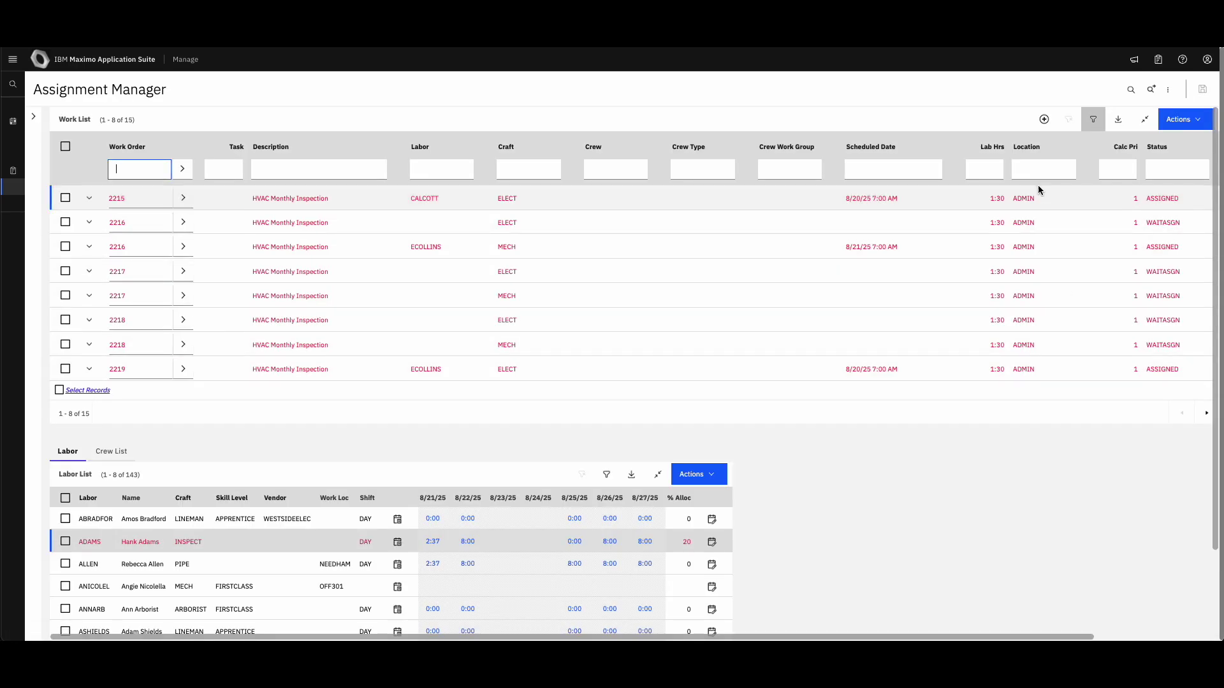
click(1171, 170)
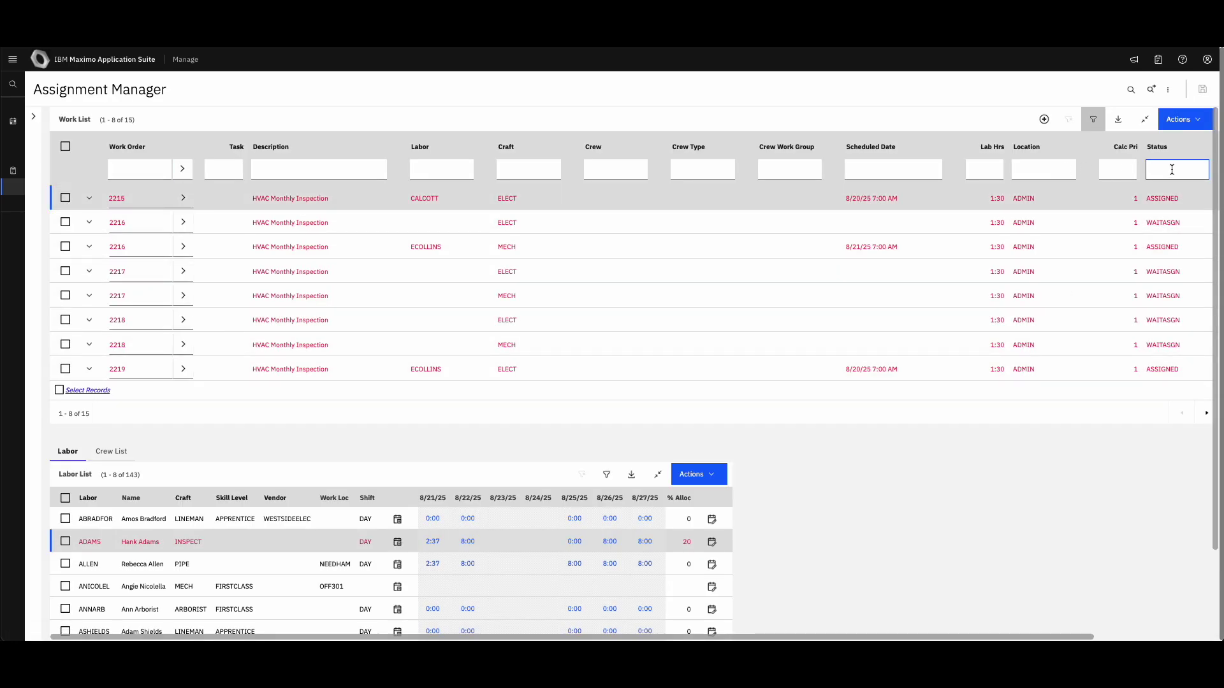
text(waitasgn)
key(Return)
click(1094, 121)
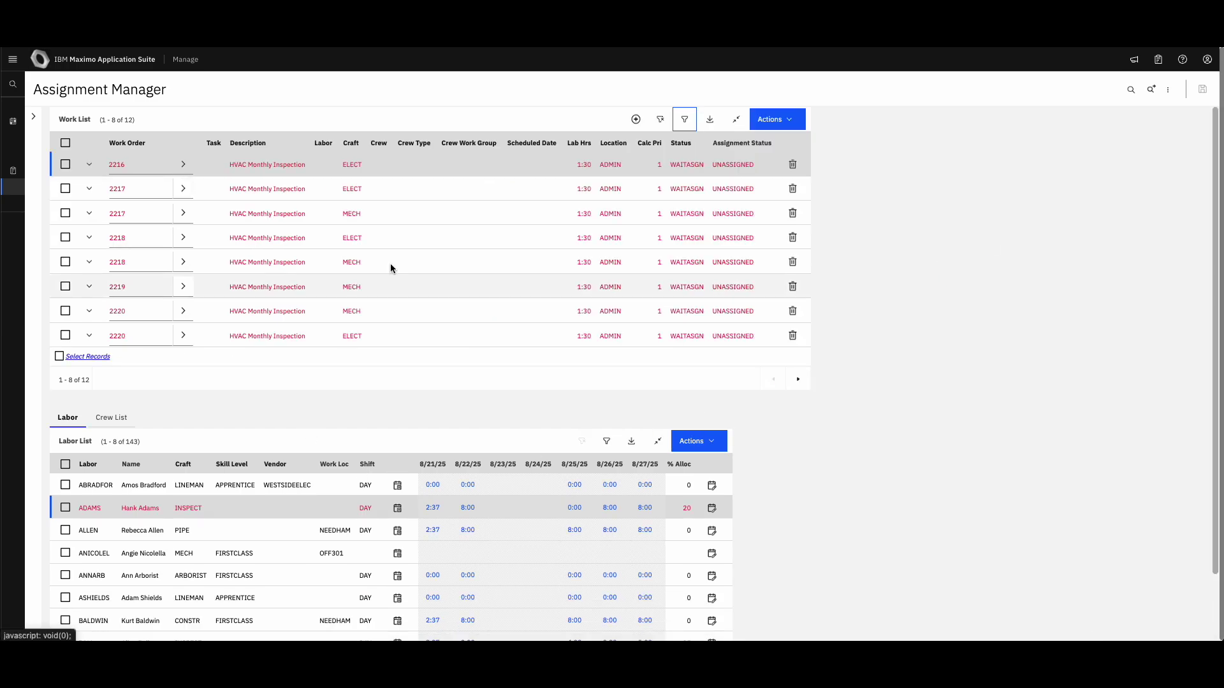
Mark work order 2217's MECH assignment for assignment
click(35, 117)
click(70, 150)
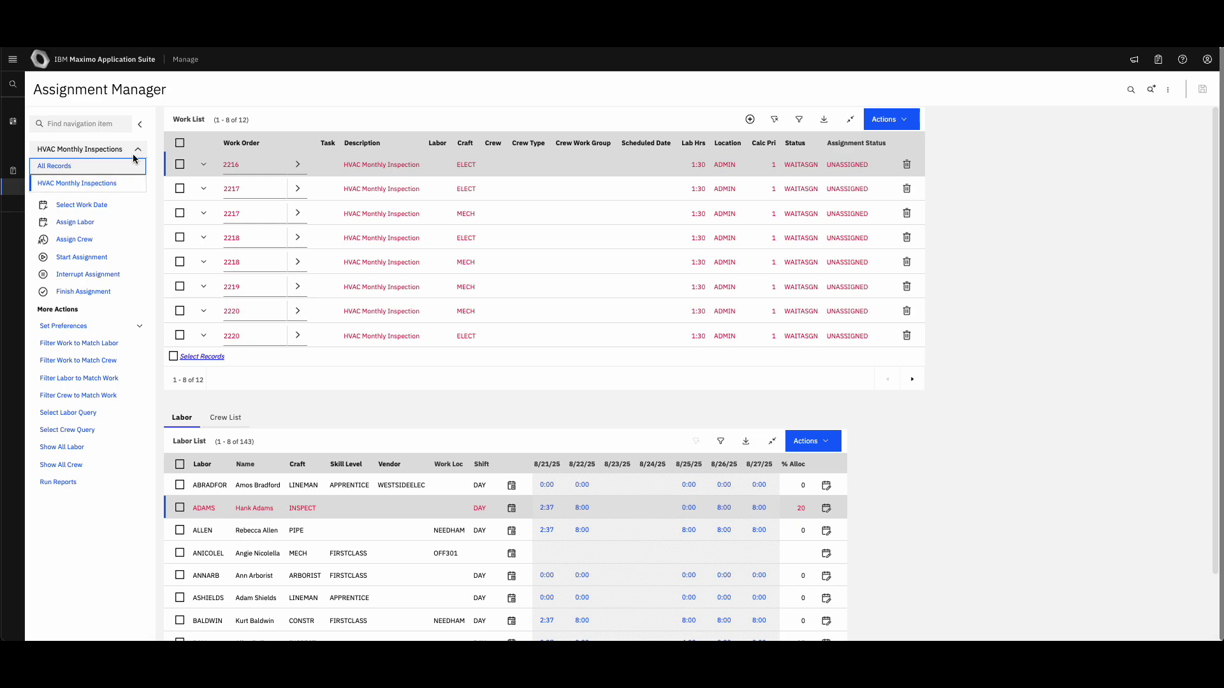
click(139, 123)
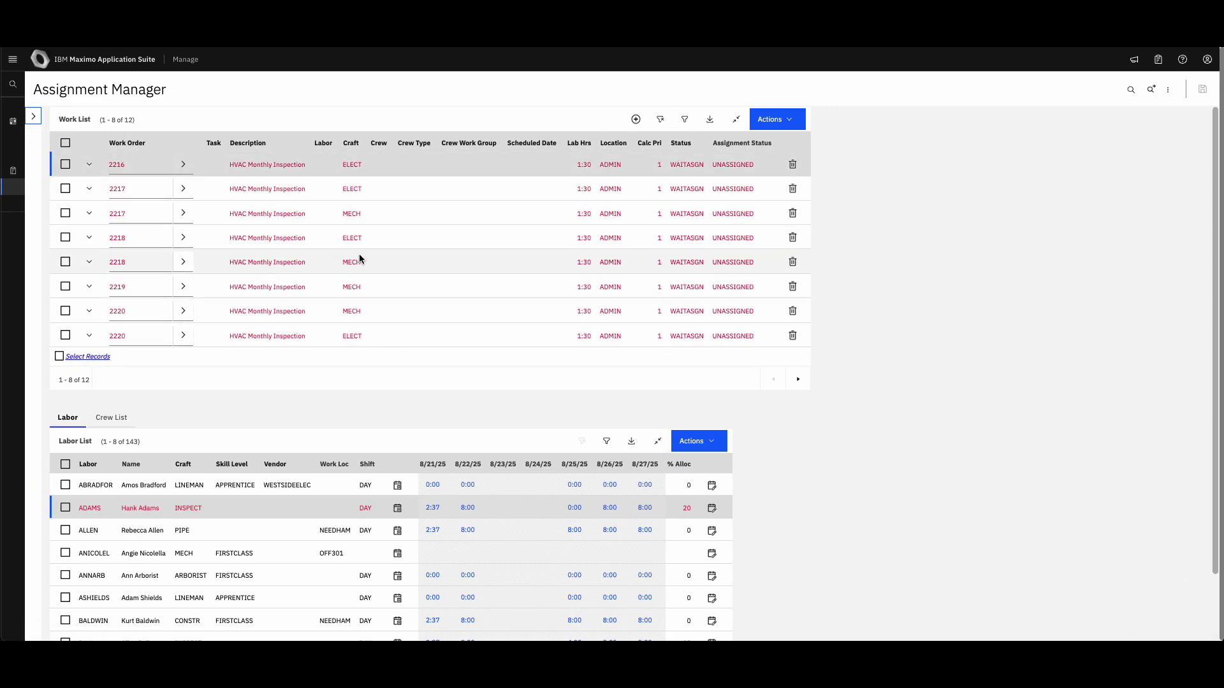
click(1150, 90)
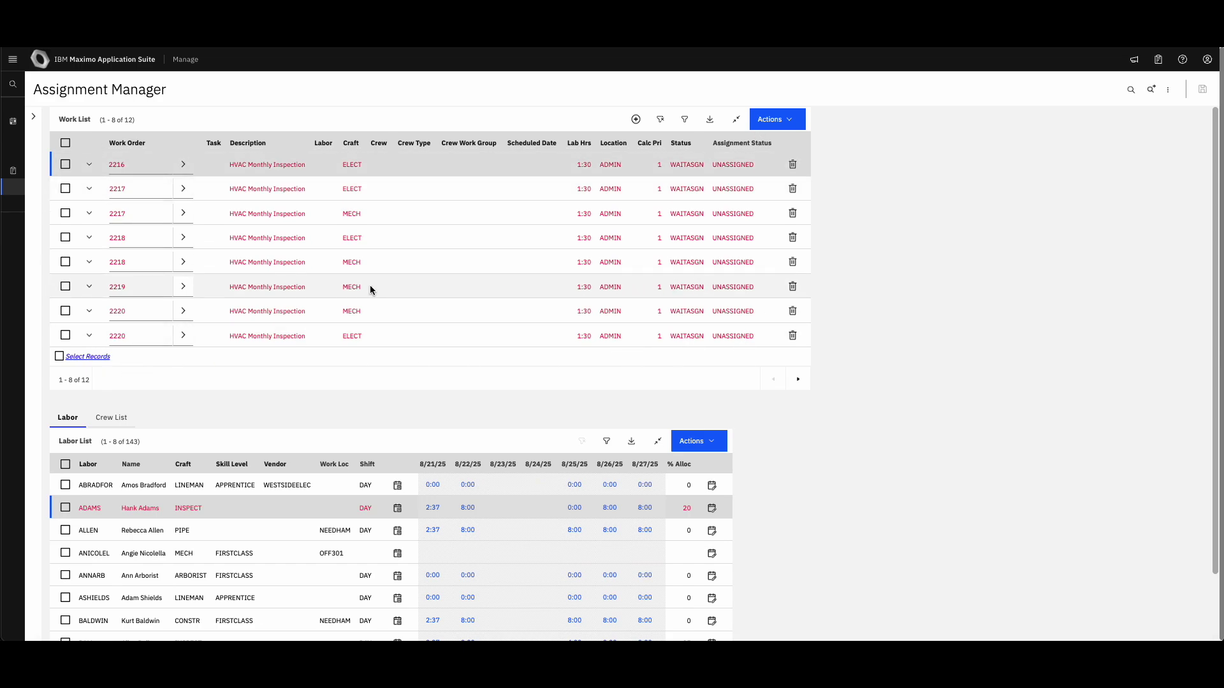
click(65, 213)
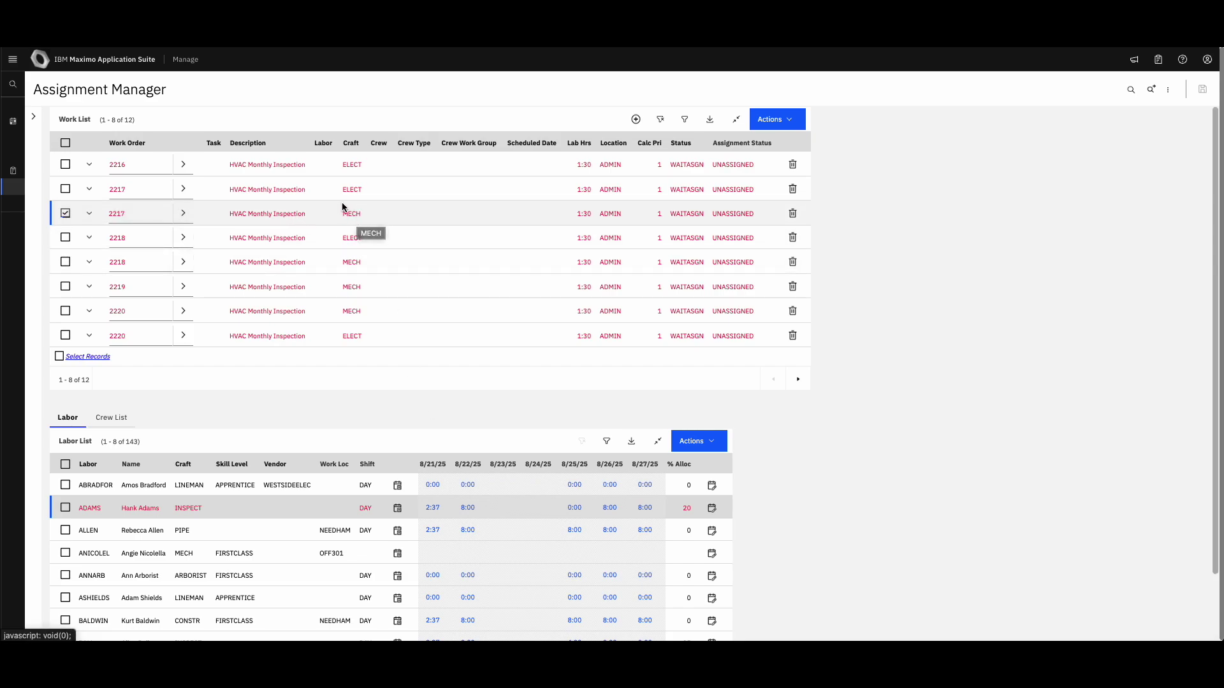
Filter the labor list to match 2217 MECH: craft MECH, skill FIRSTCLASS, 18 laborers
click(34, 116)
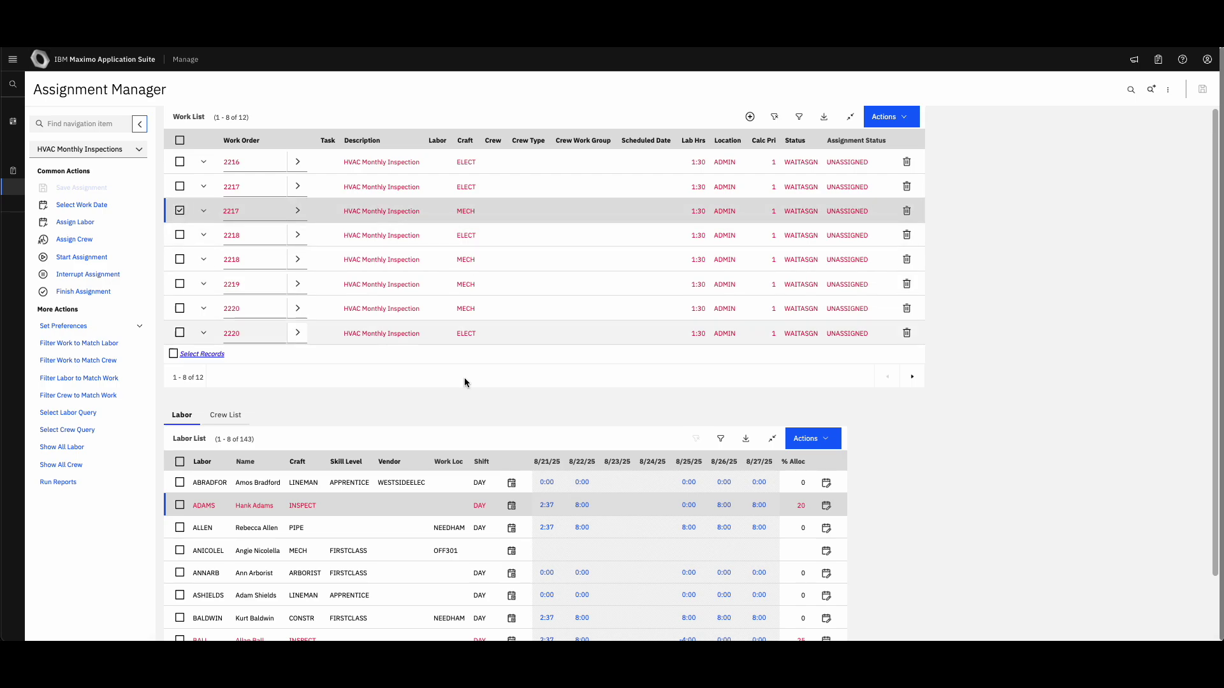
scroll(452, 408, down, 2)
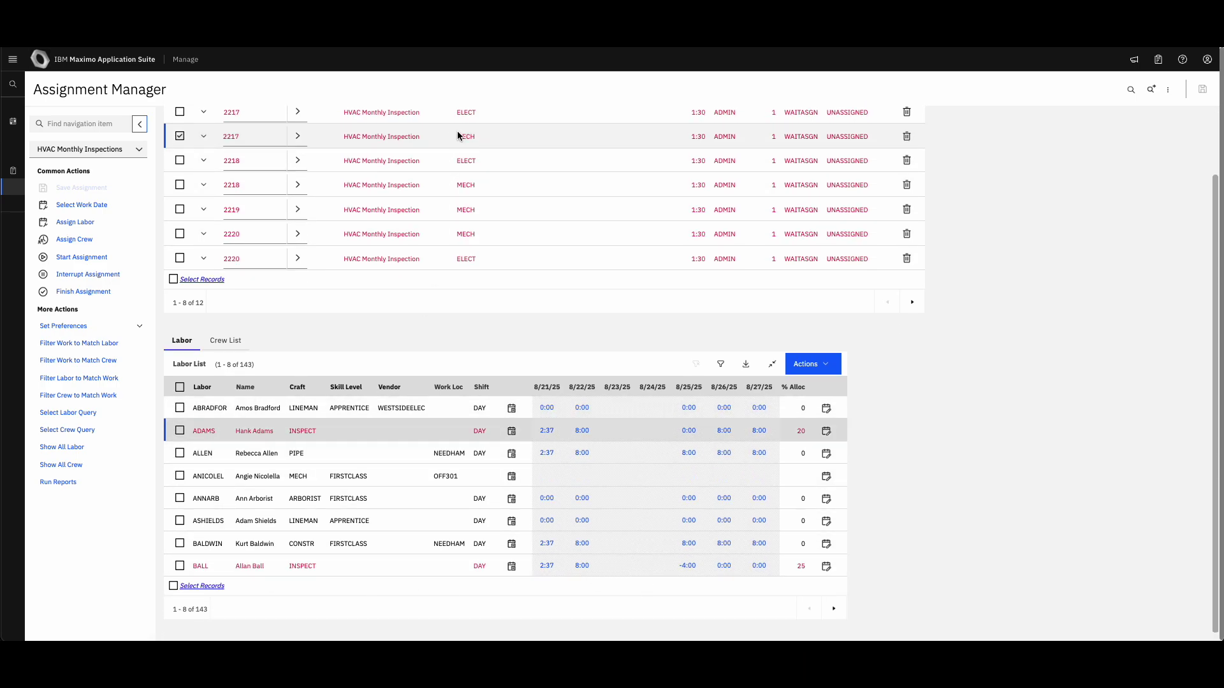
click(88, 380)
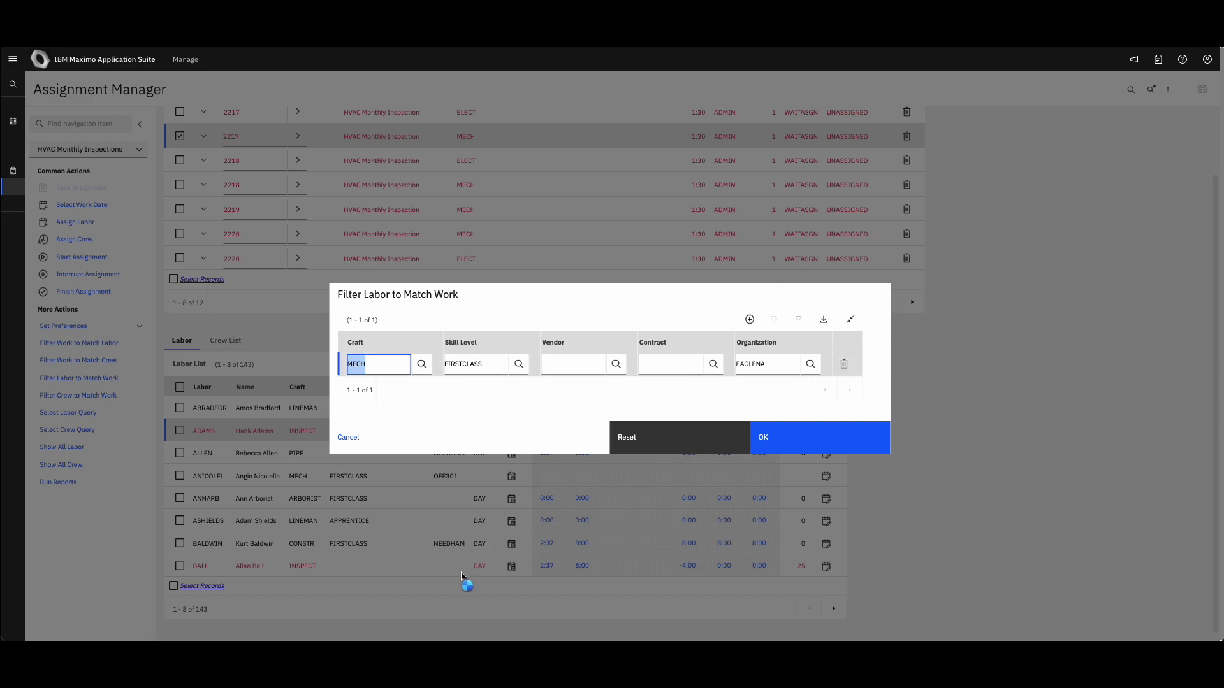
click(796, 444)
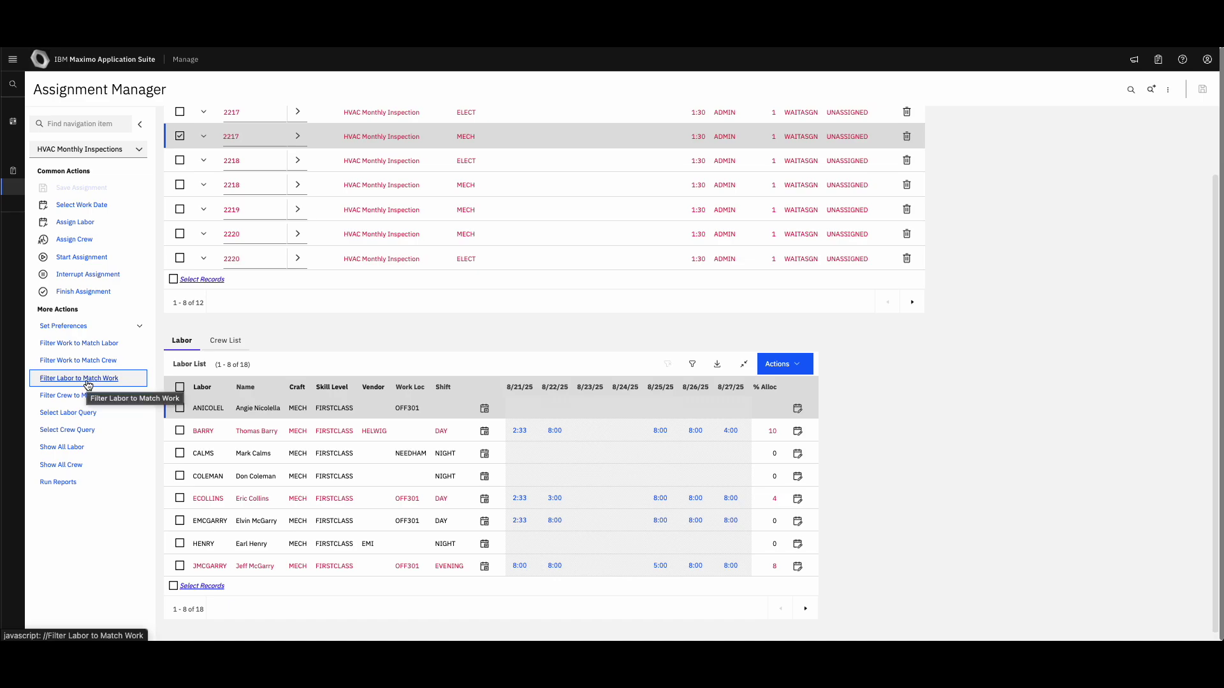
click(140, 124)
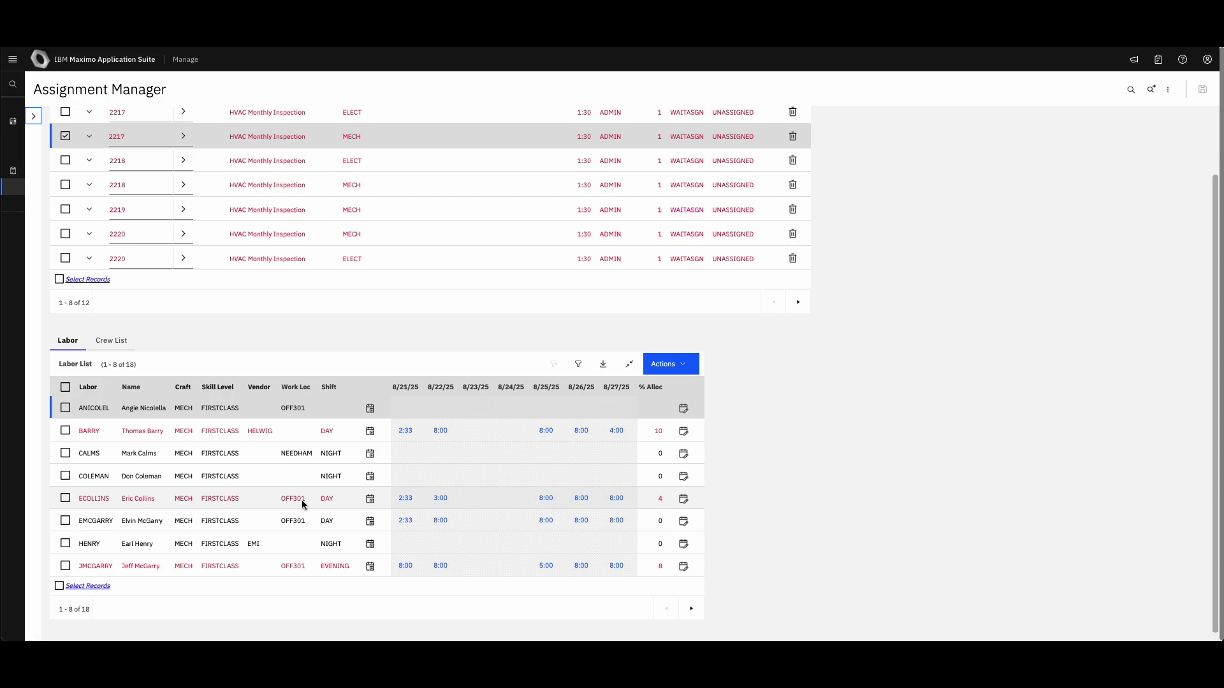
Assign work order 2217 to the chosen MECH laborer on 8/22/25
click(65, 498)
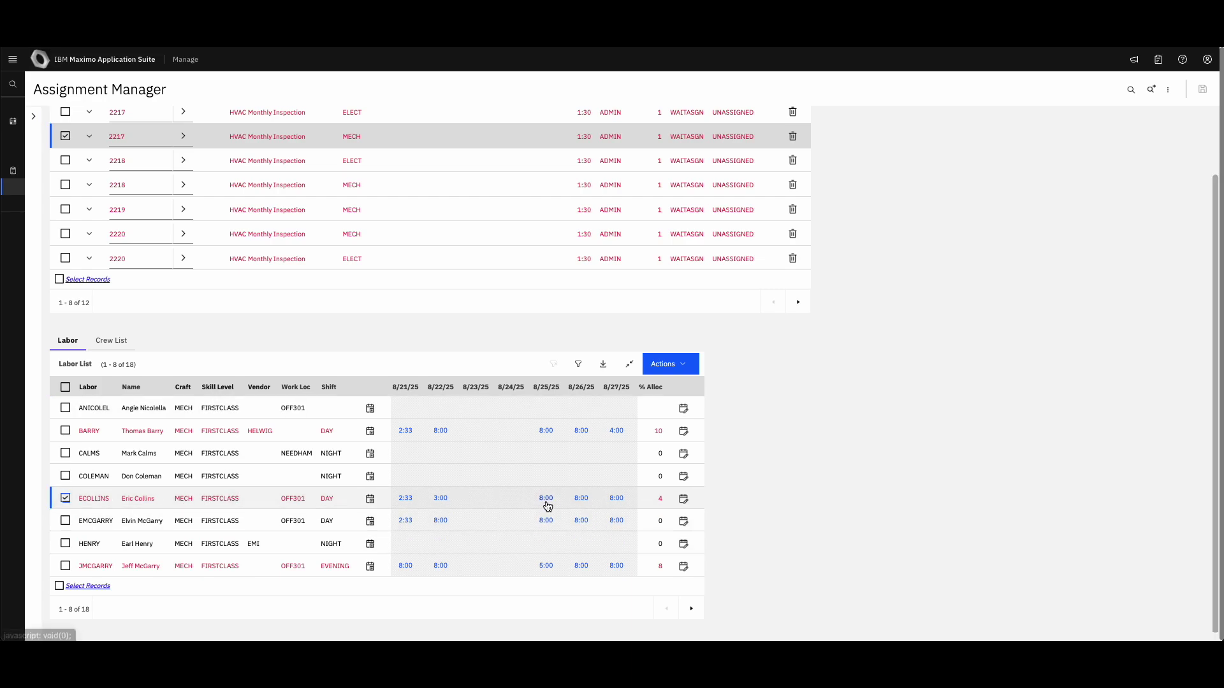
scroll(497, 307, up, 2)
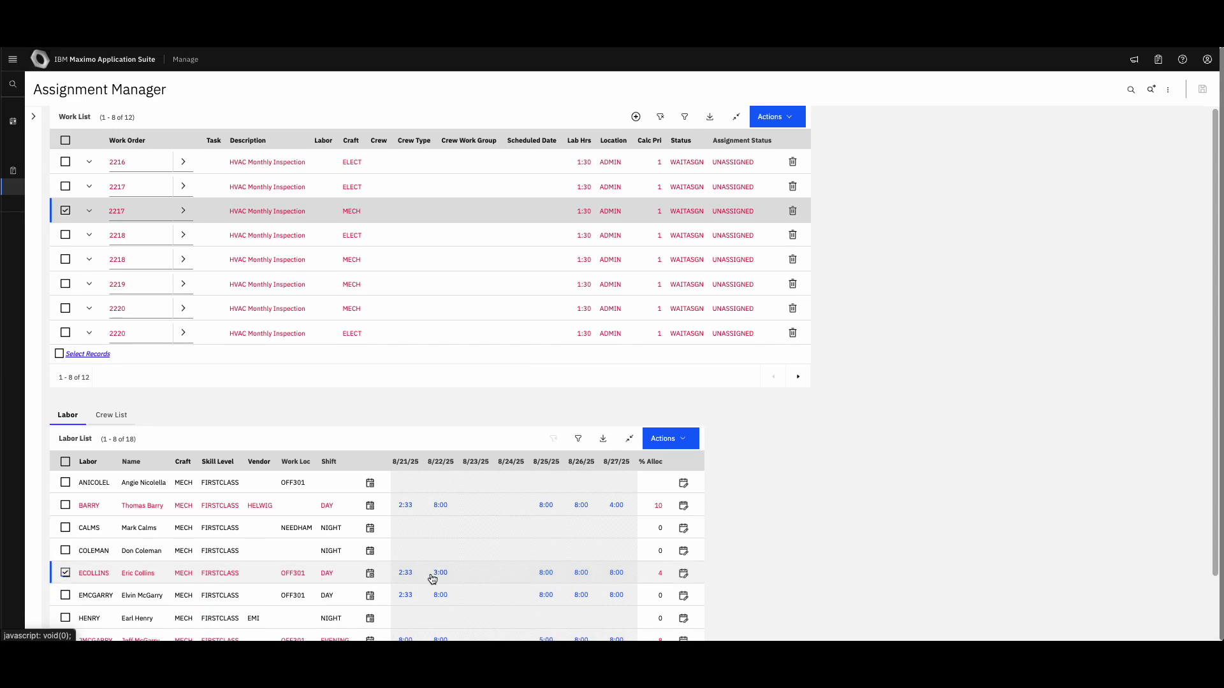
scroll(450, 576, down, 1)
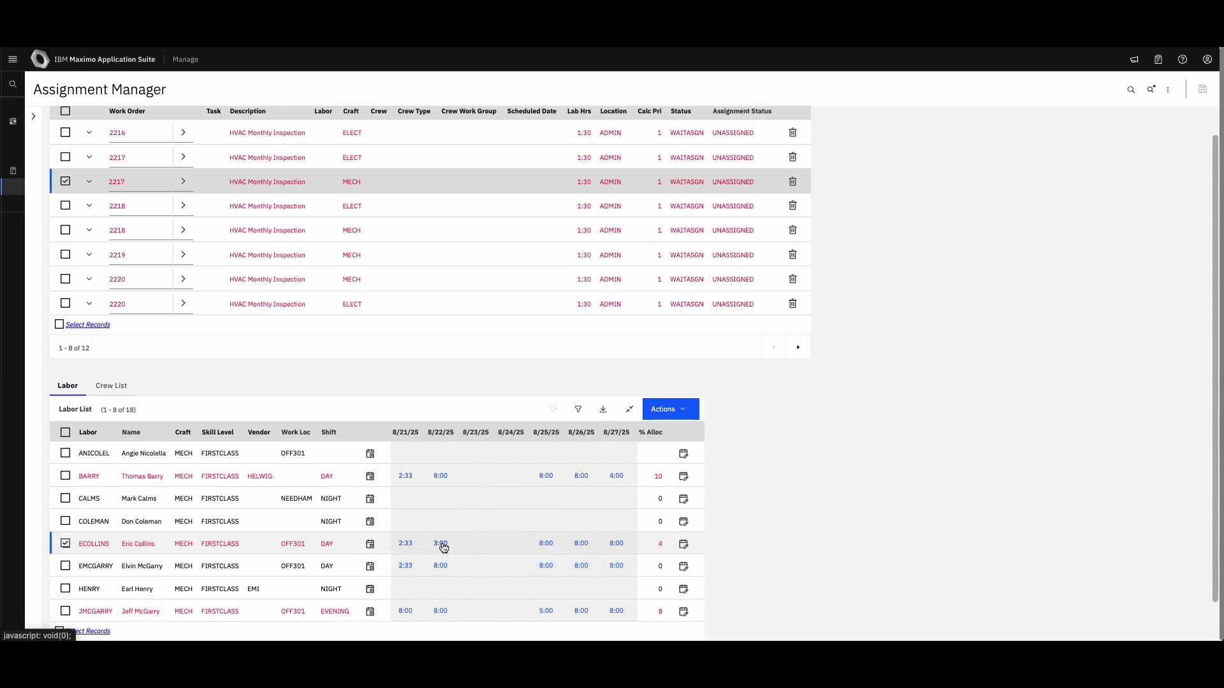
click(441, 545)
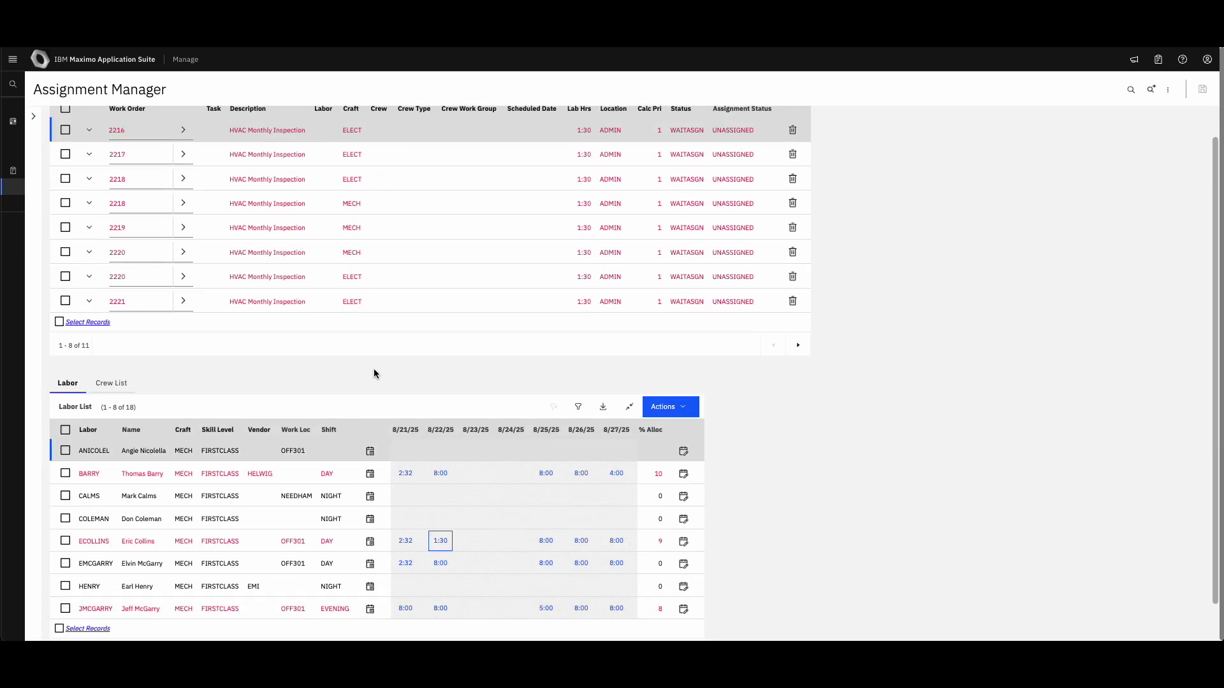
Display that laborer's assignments: work orders 2216 (8/21/25) and 2217 (8/22/25)
scroll(376, 383, up, 1)
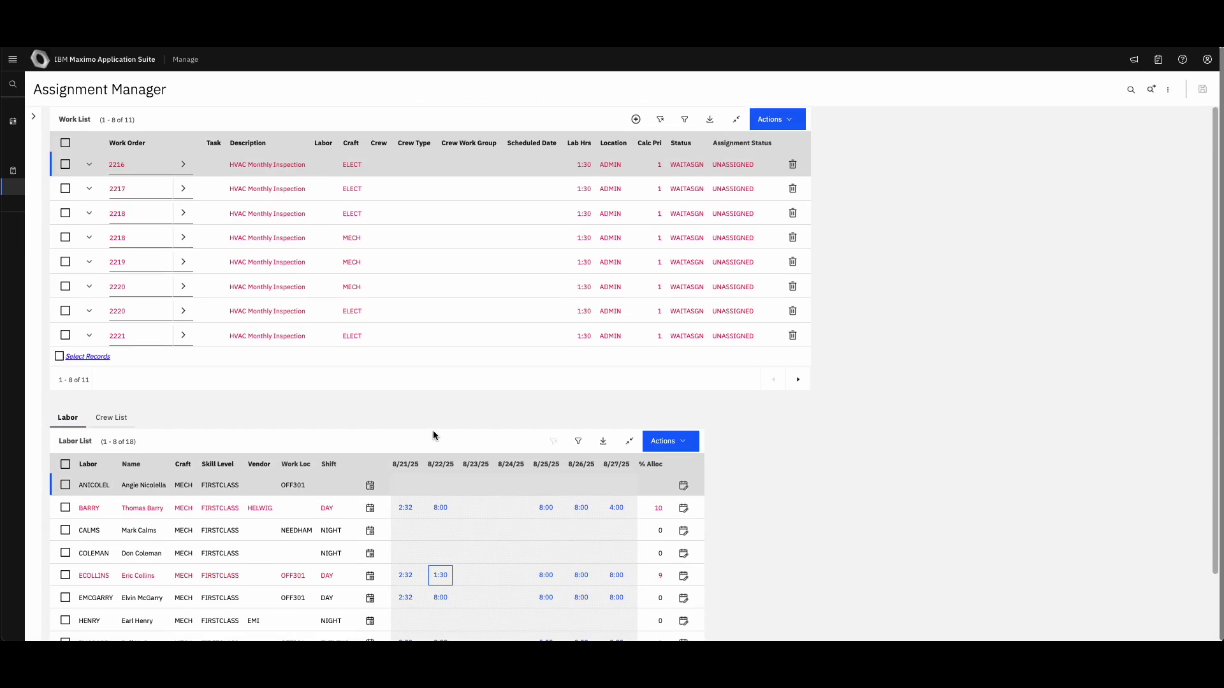
scroll(433, 435, down, 3)
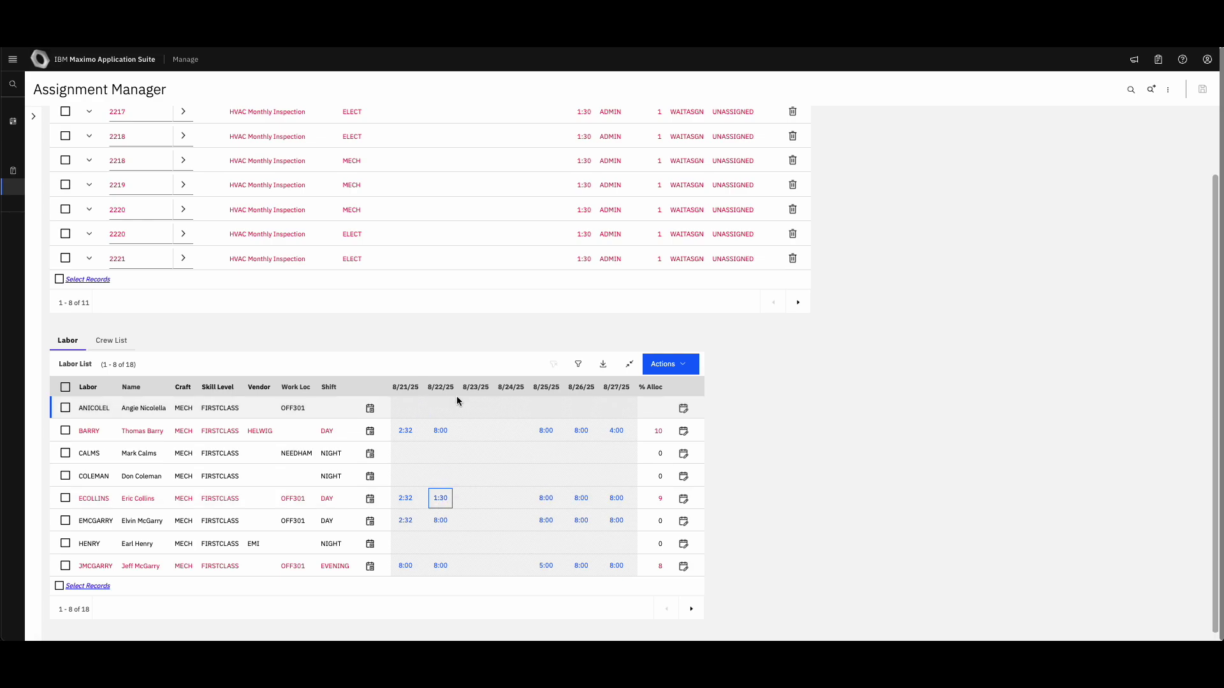
scroll(588, 177, up, 2)
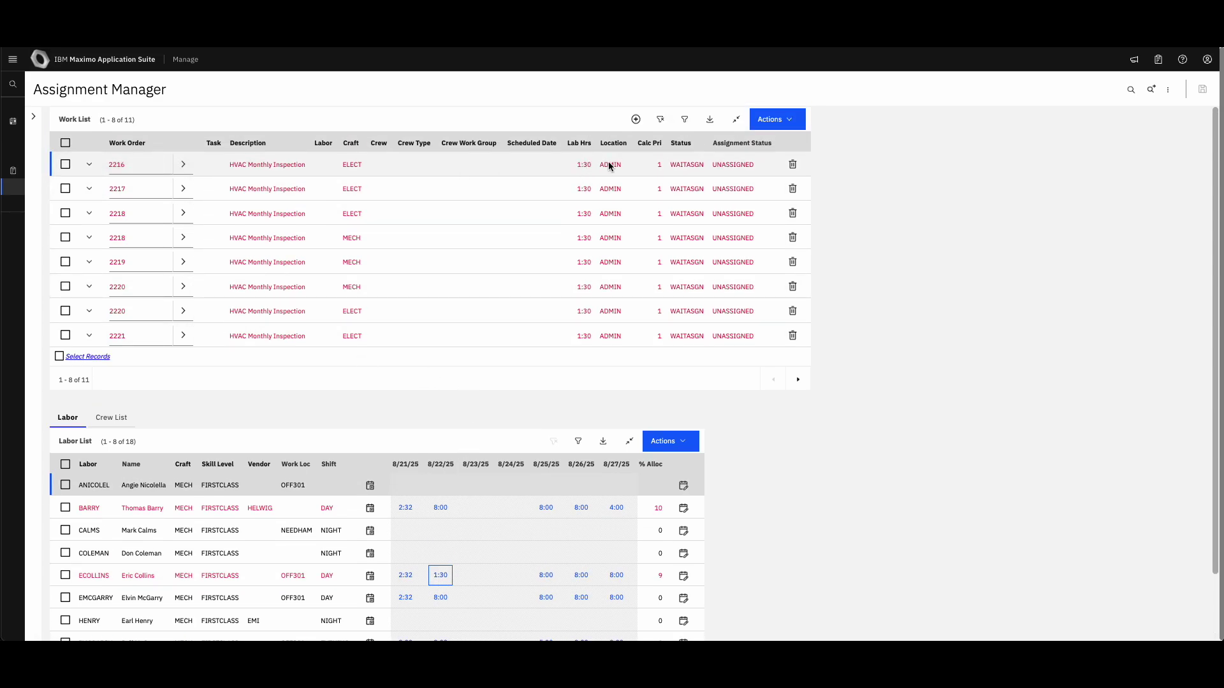
scroll(485, 357, down, 2)
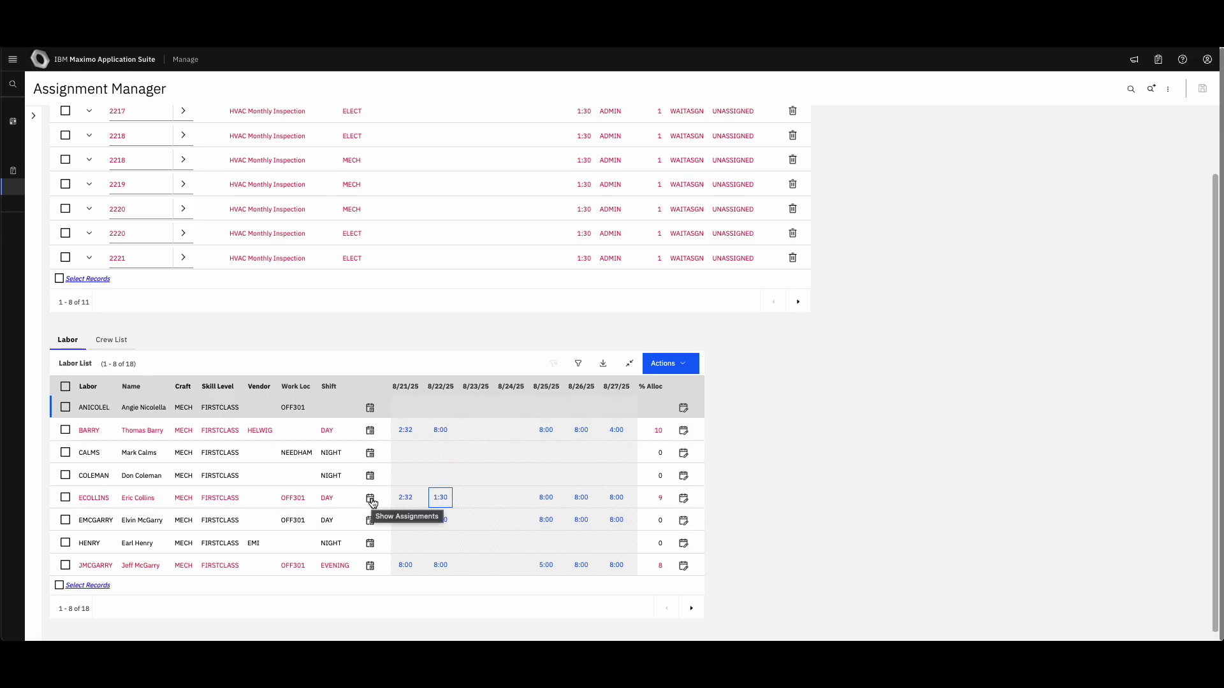
click(371, 500)
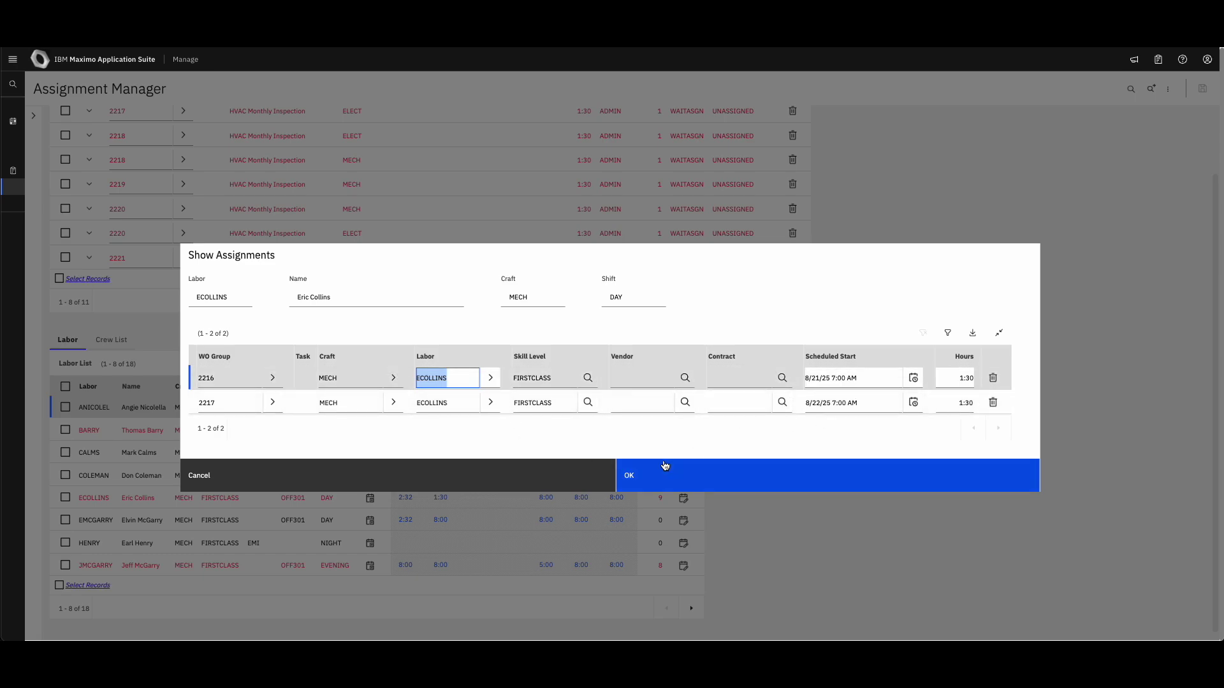
Cancel out of the laborer's Show Assignments dialog without changes
click(516, 477)
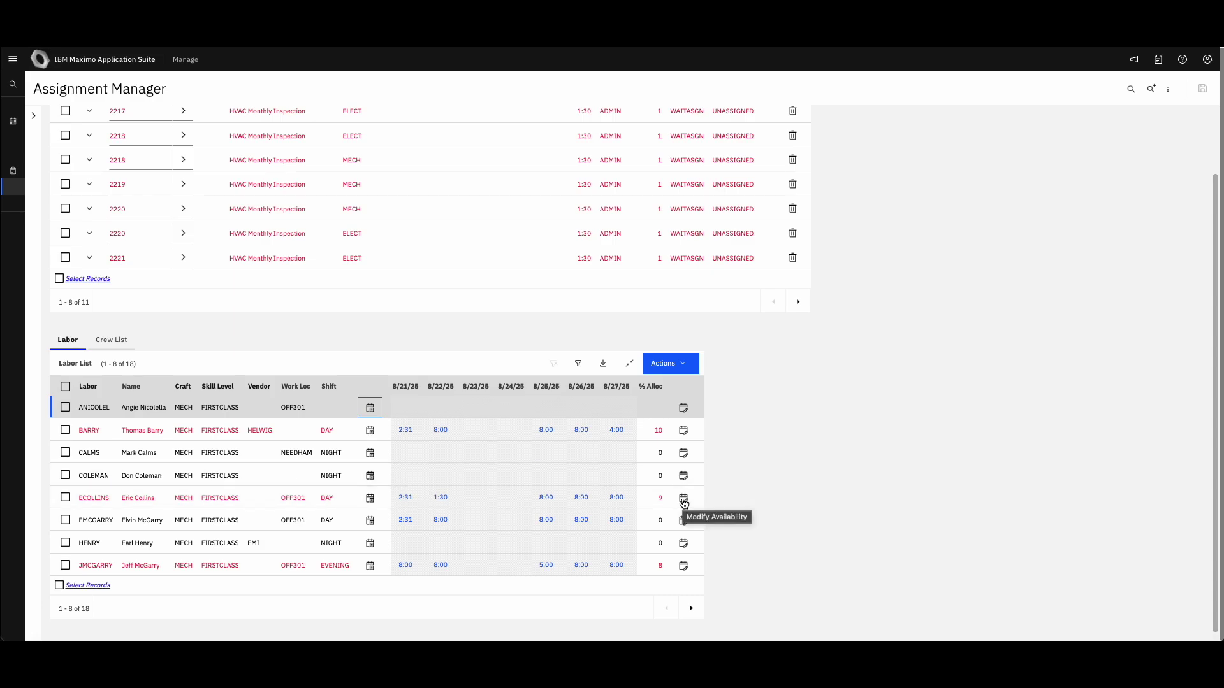
In the laborer's availability, add a modified work date row for 8/25/2025
click(683, 501)
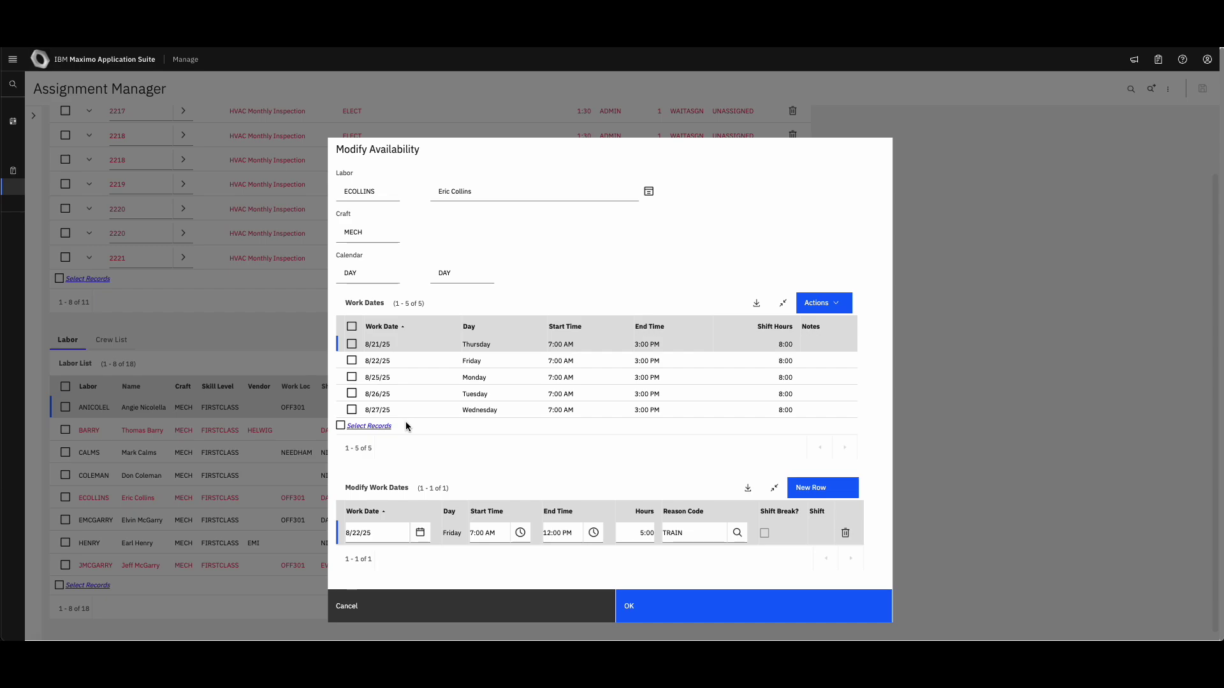
click(351, 380)
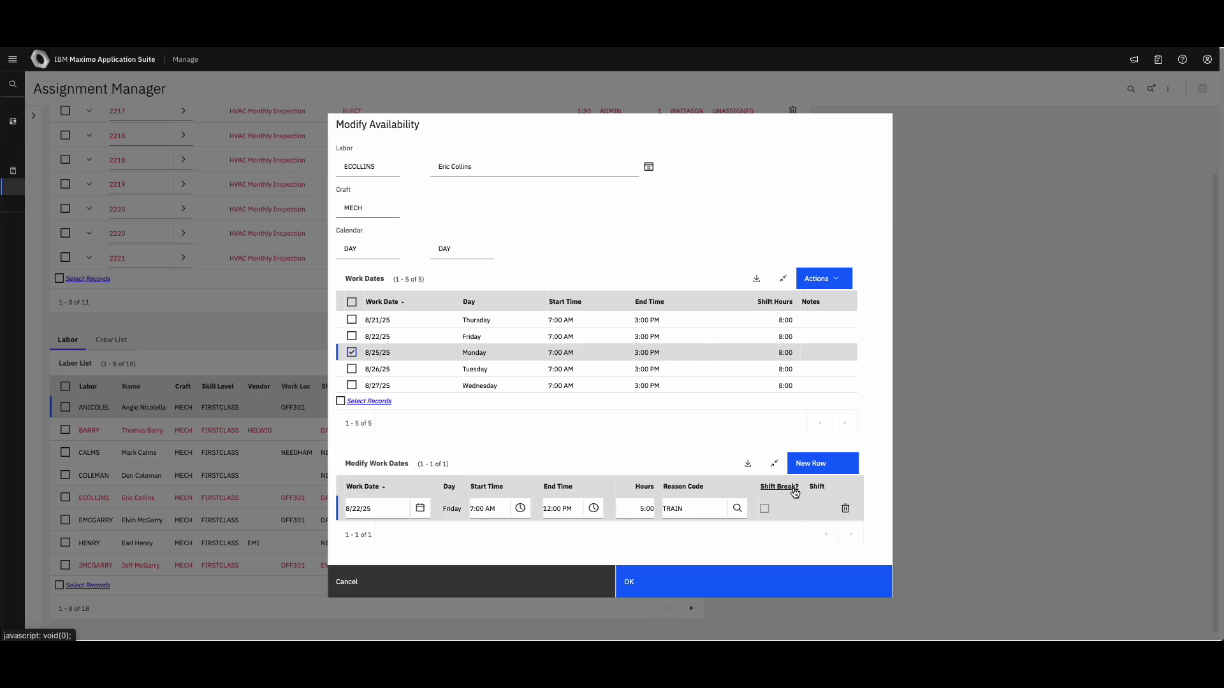
click(811, 463)
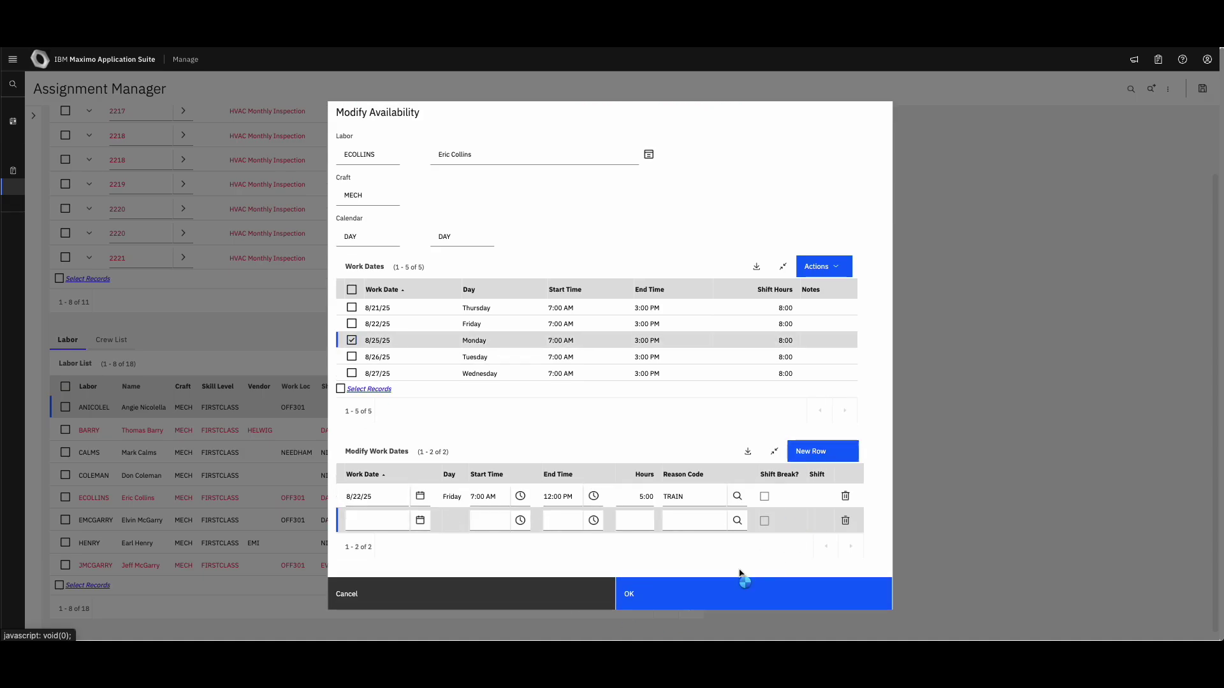
click(420, 522)
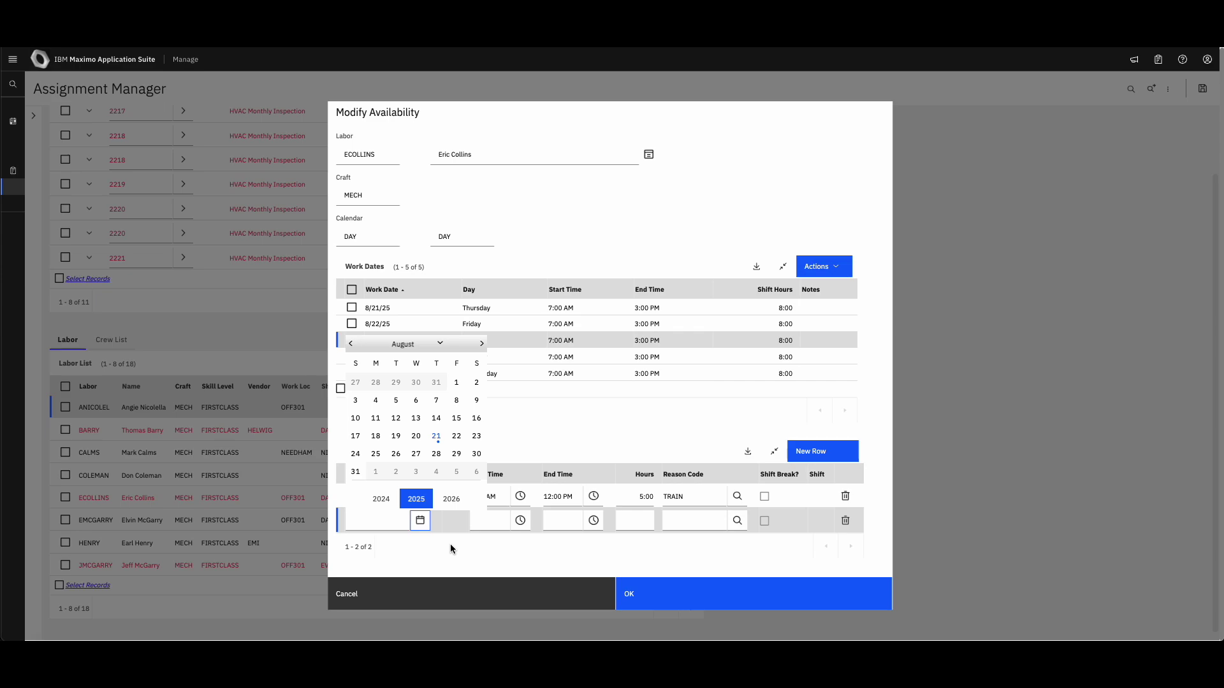
click(374, 453)
Give the 8/25/2025 row a 7:00 AM to 12:00 PM time span with 3:00 hours
click(520, 521)
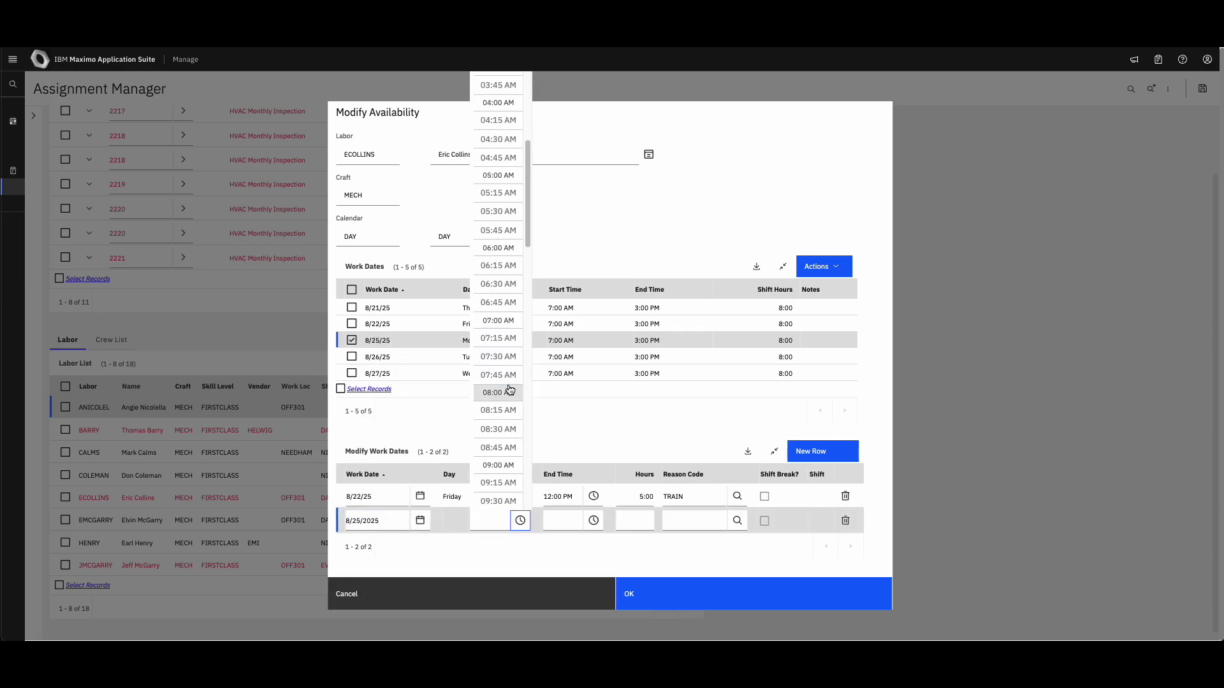
click(507, 294)
click(595, 521)
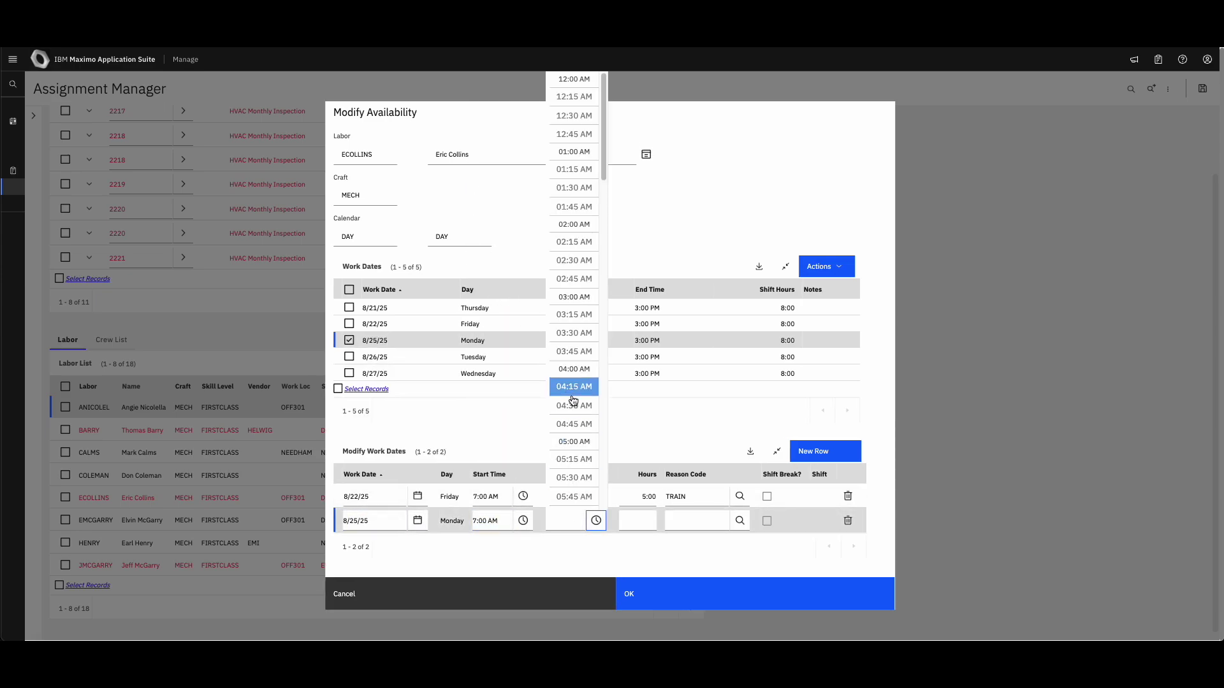
scroll(572, 400, down, 10)
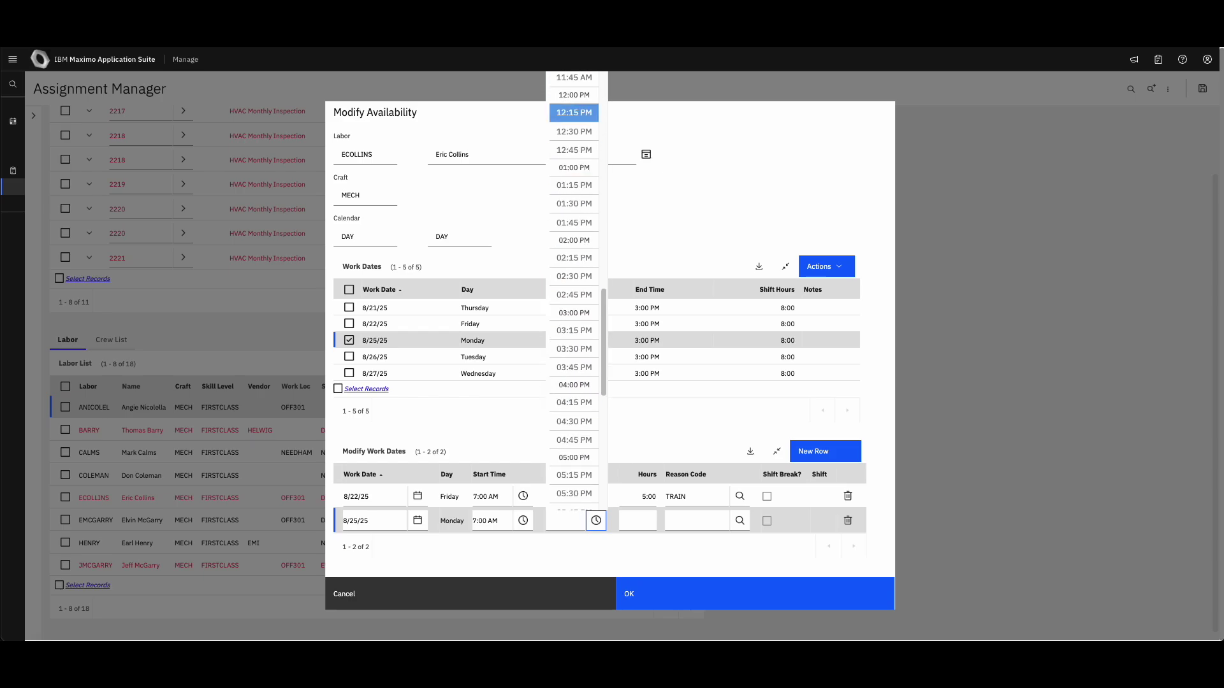
click(575, 205)
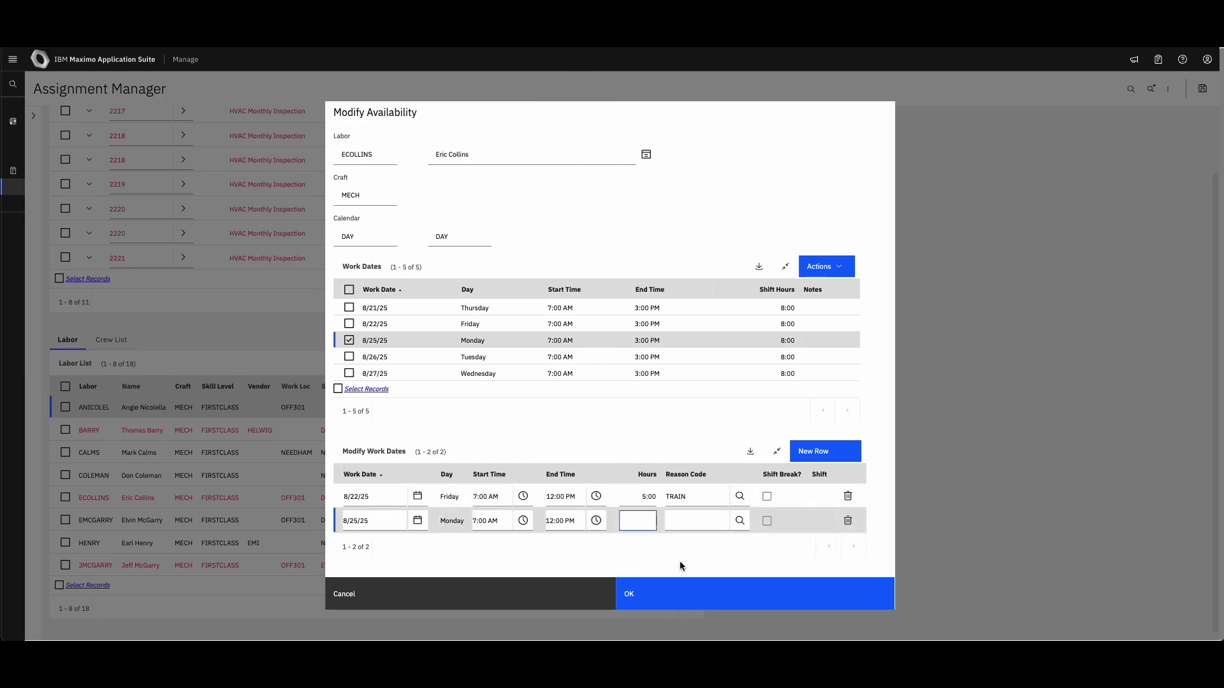
text(3:00)
key(Tab)
Set the 8/25/25 reason code to MEET and save the modified availability
click(739, 521)
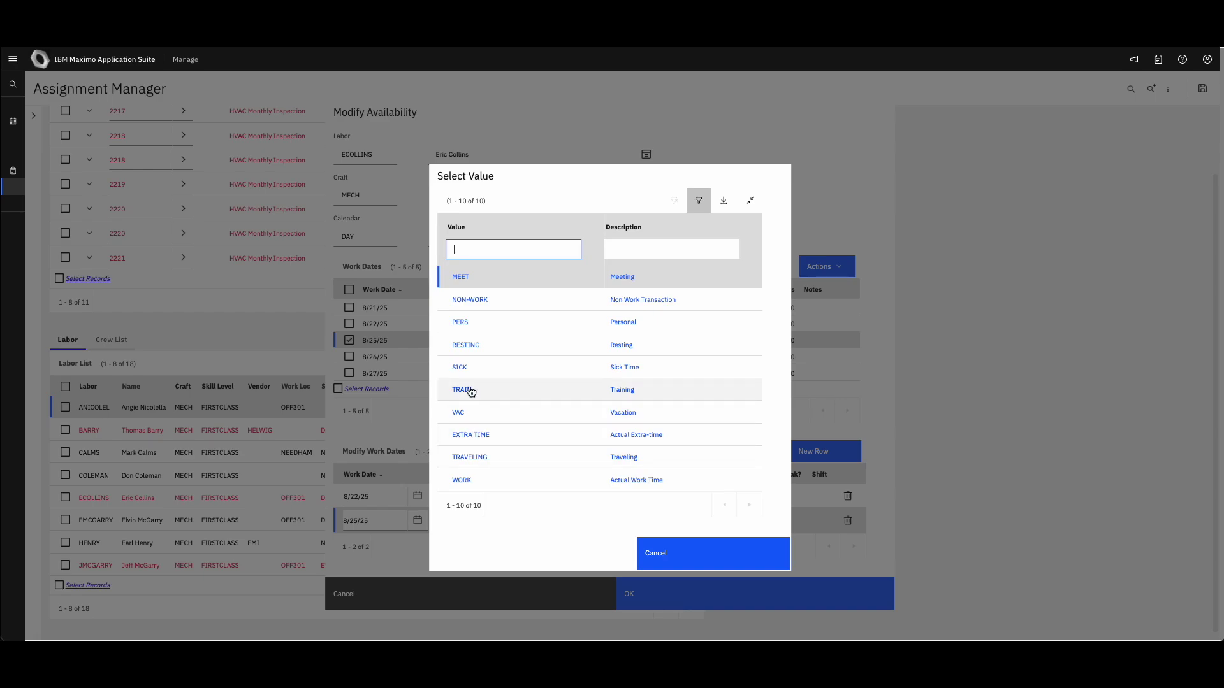
click(470, 279)
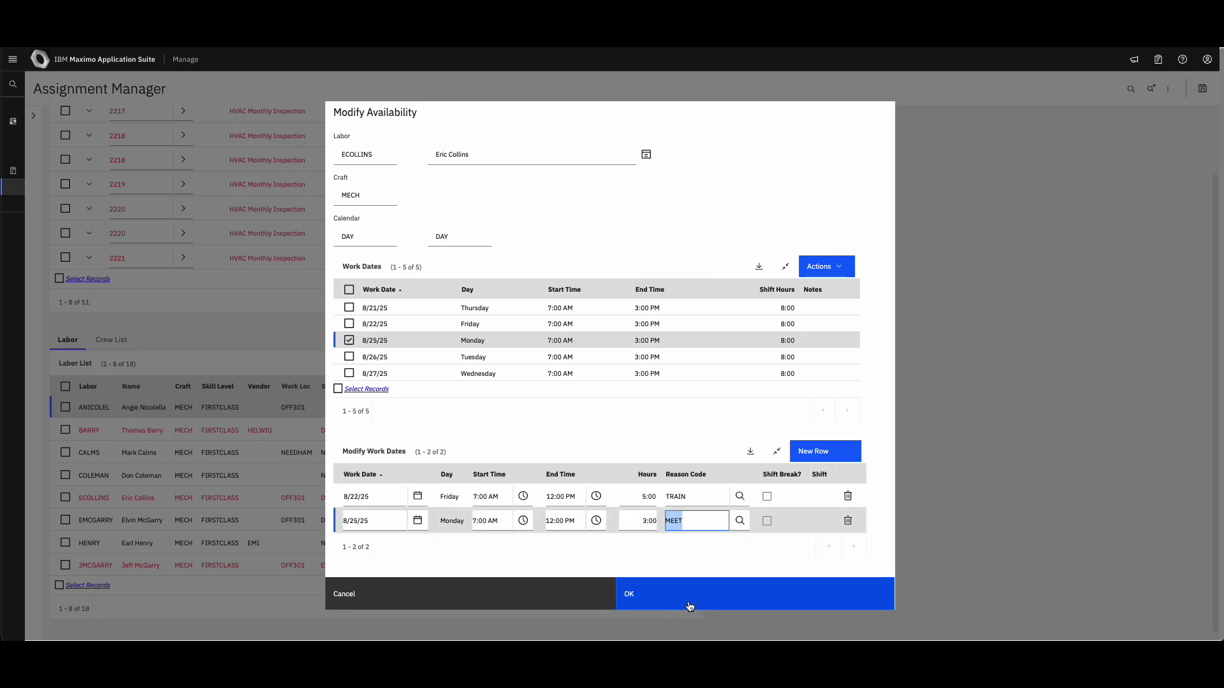
click(739, 521)
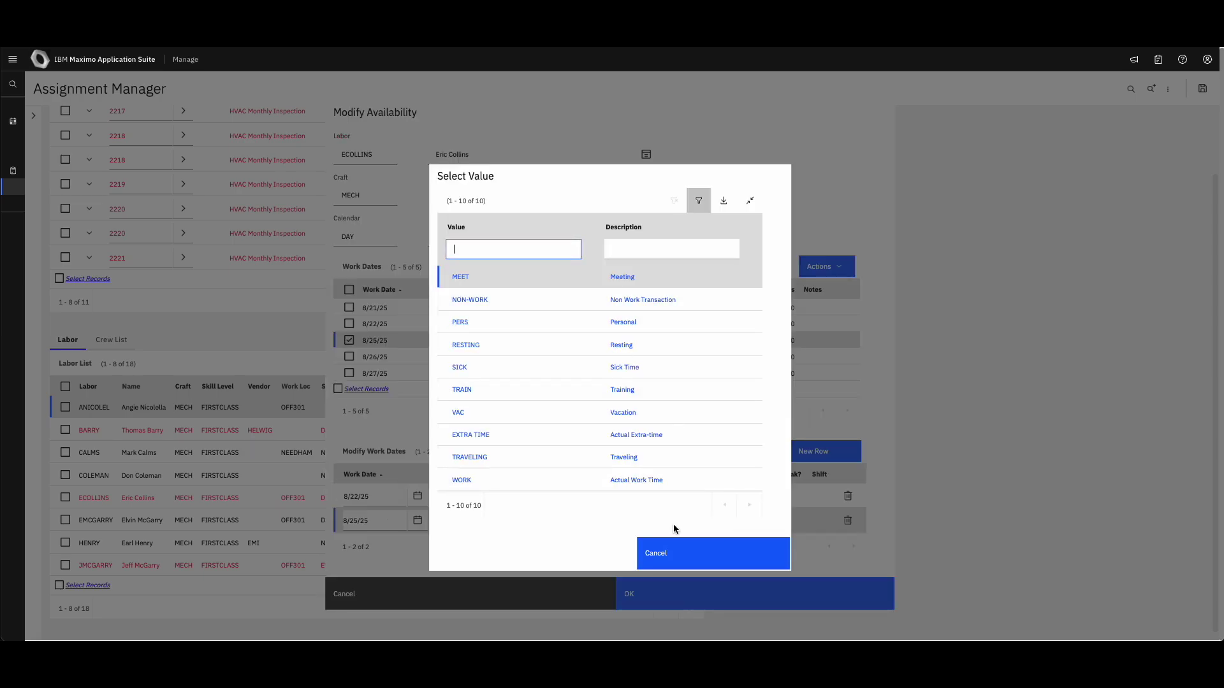
click(669, 552)
click(701, 595)
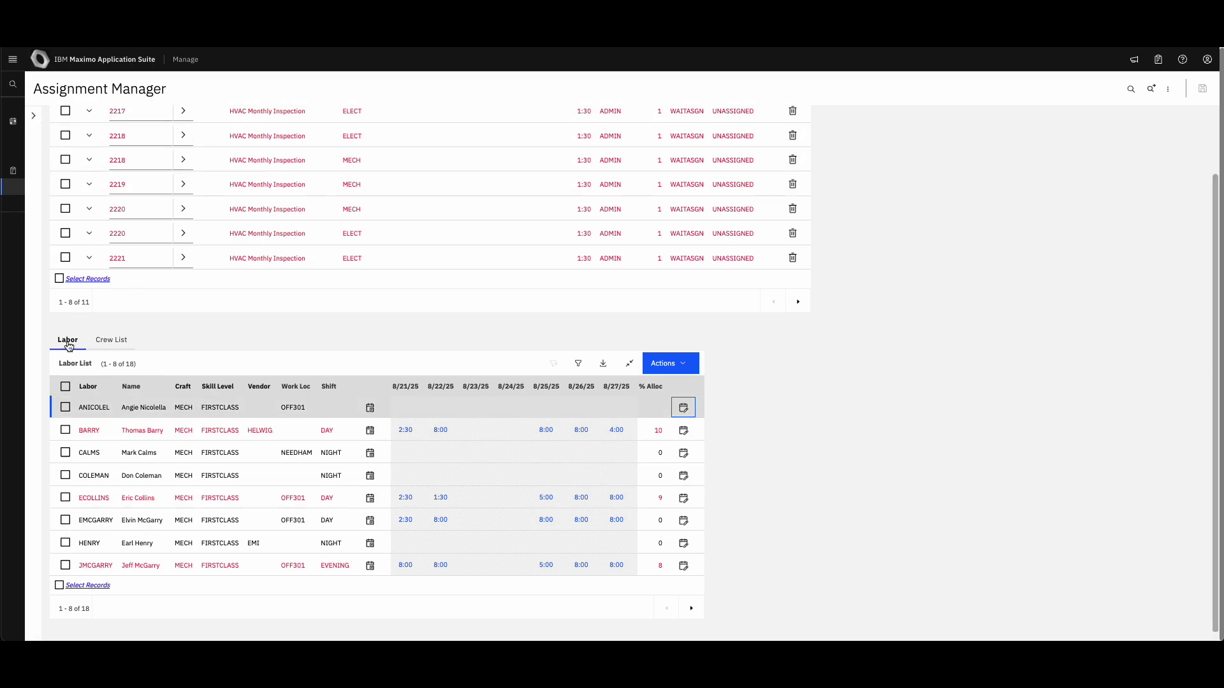
click(34, 118)
Search the navigation for 'labor', replacing 'assign', and open the Labor application
click(140, 123)
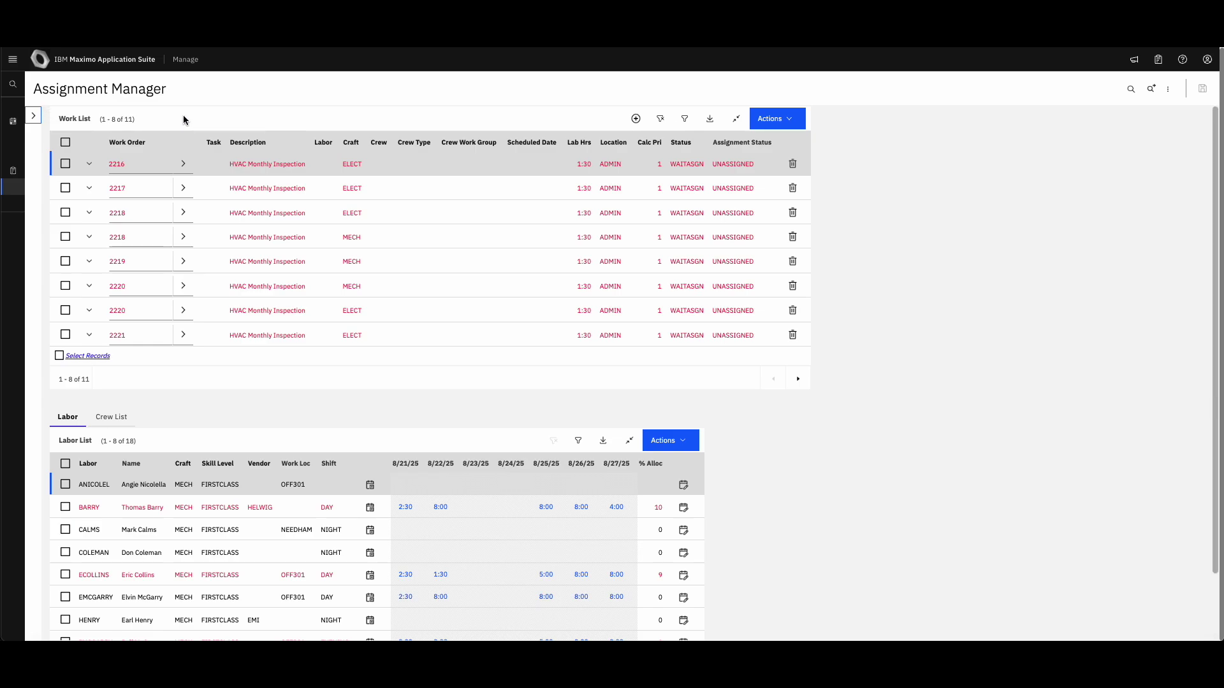
click(12, 84)
text(assign)
click(49, 85)
key(ctrl+a)
text(labor)
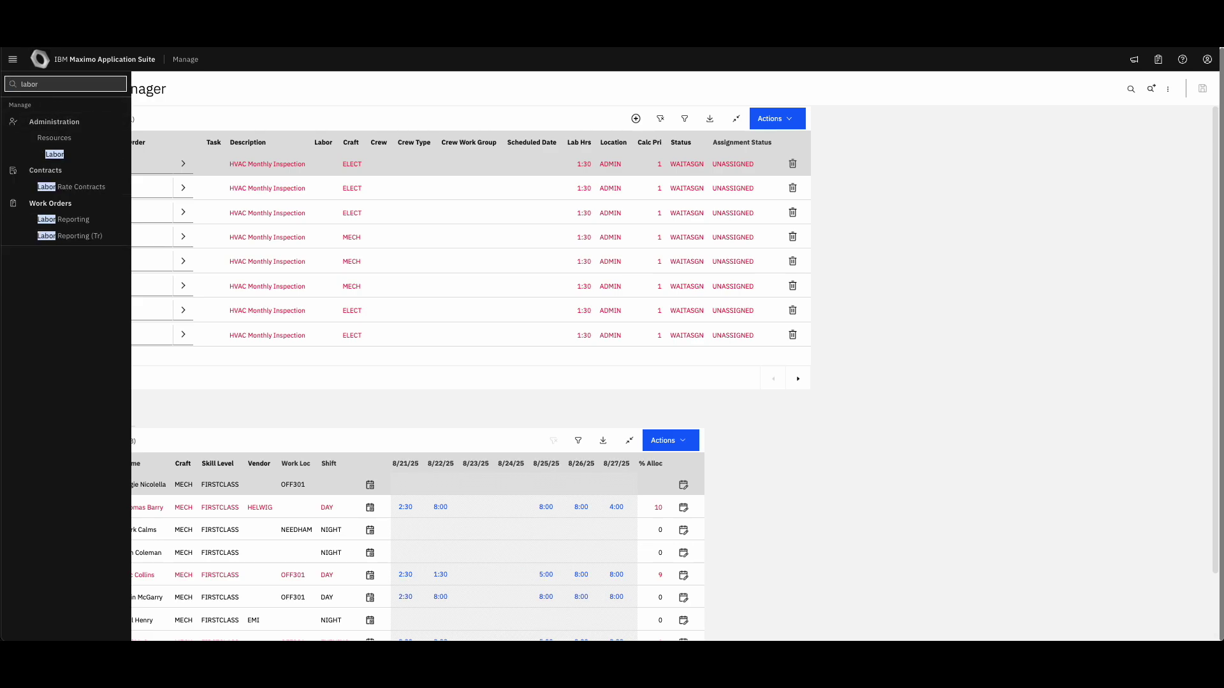
click(54, 154)
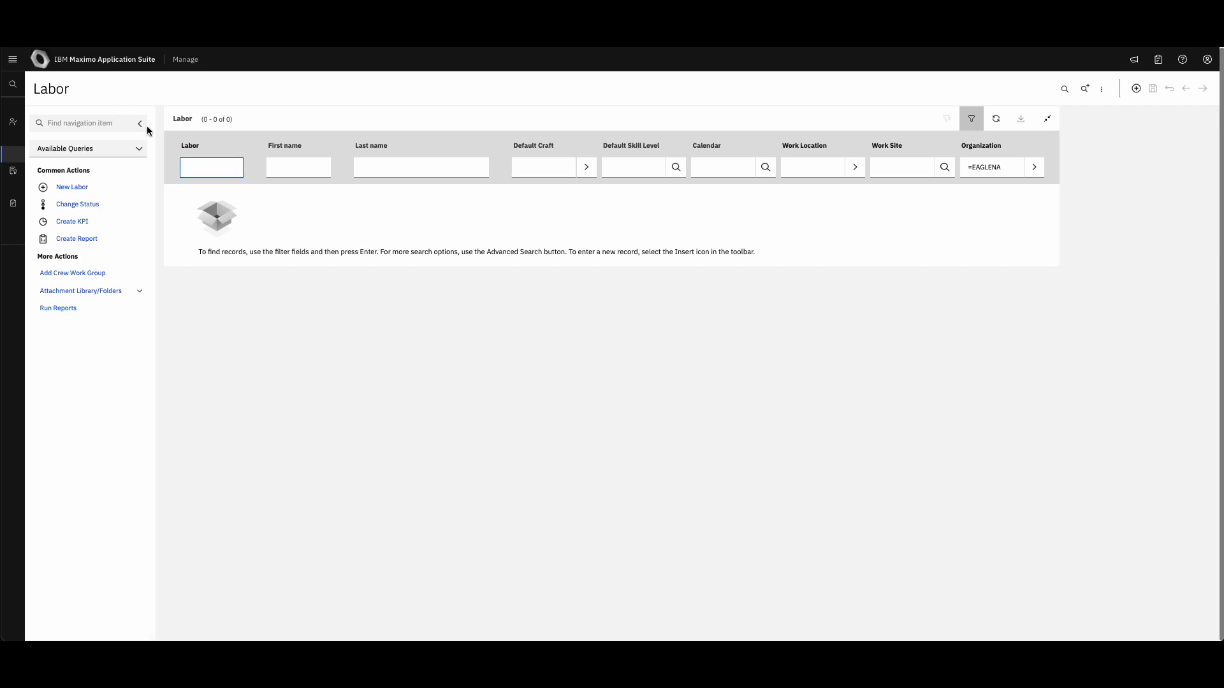
Filter the Labor list by the laborer's code and open the matching labor record
click(140, 124)
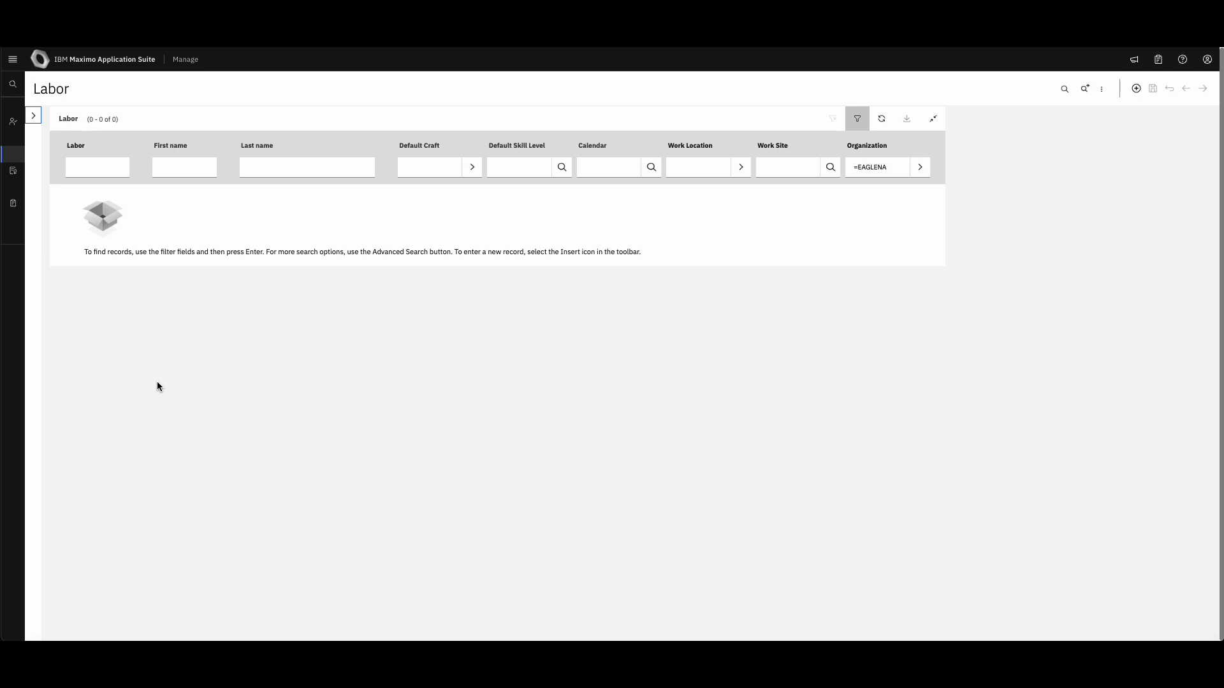
click(84, 170)
key(Return)
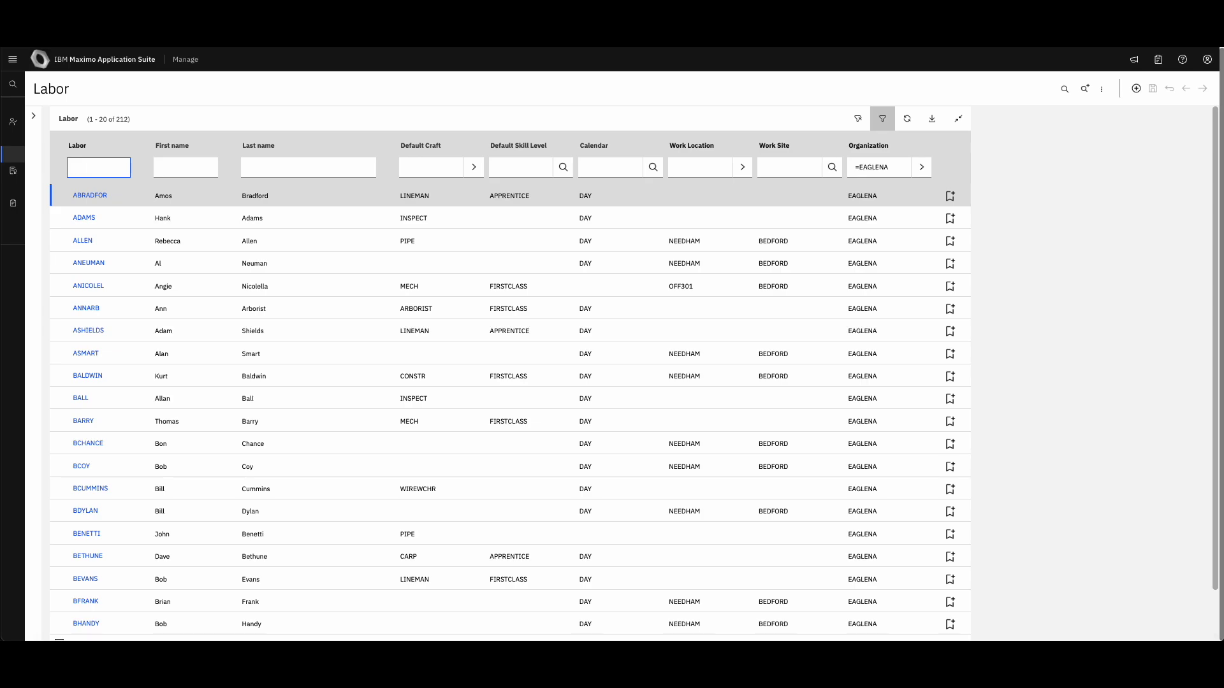
text(ecollin)
key(Return)
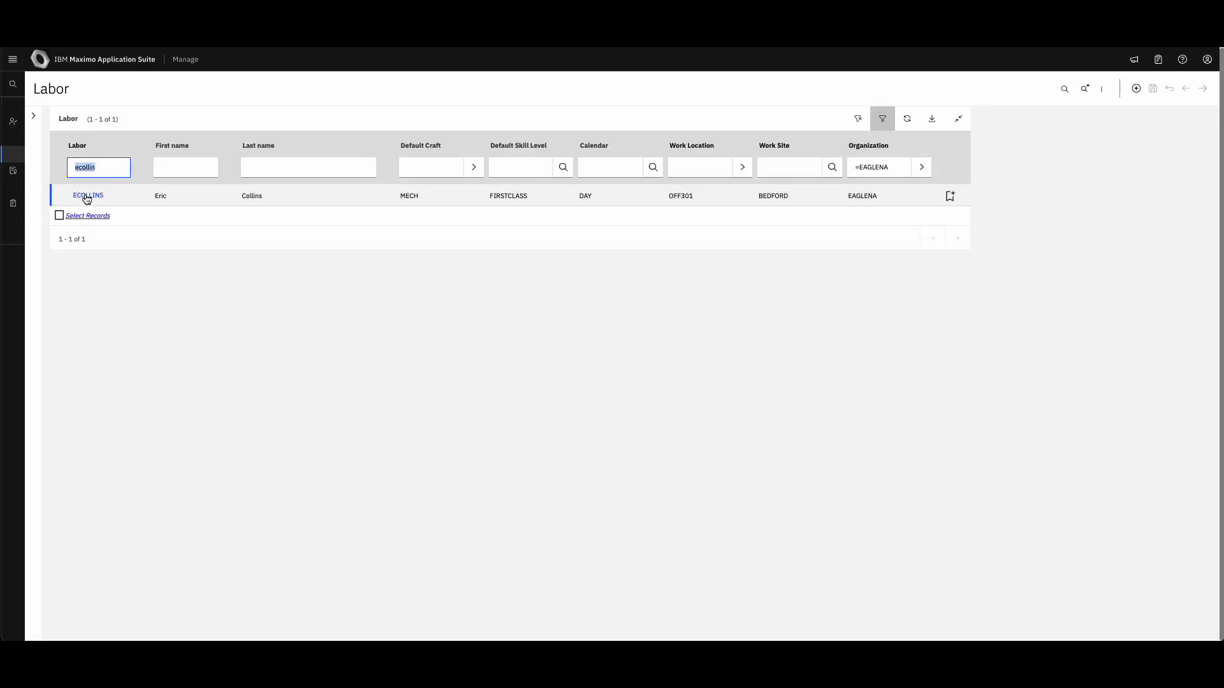
click(87, 195)
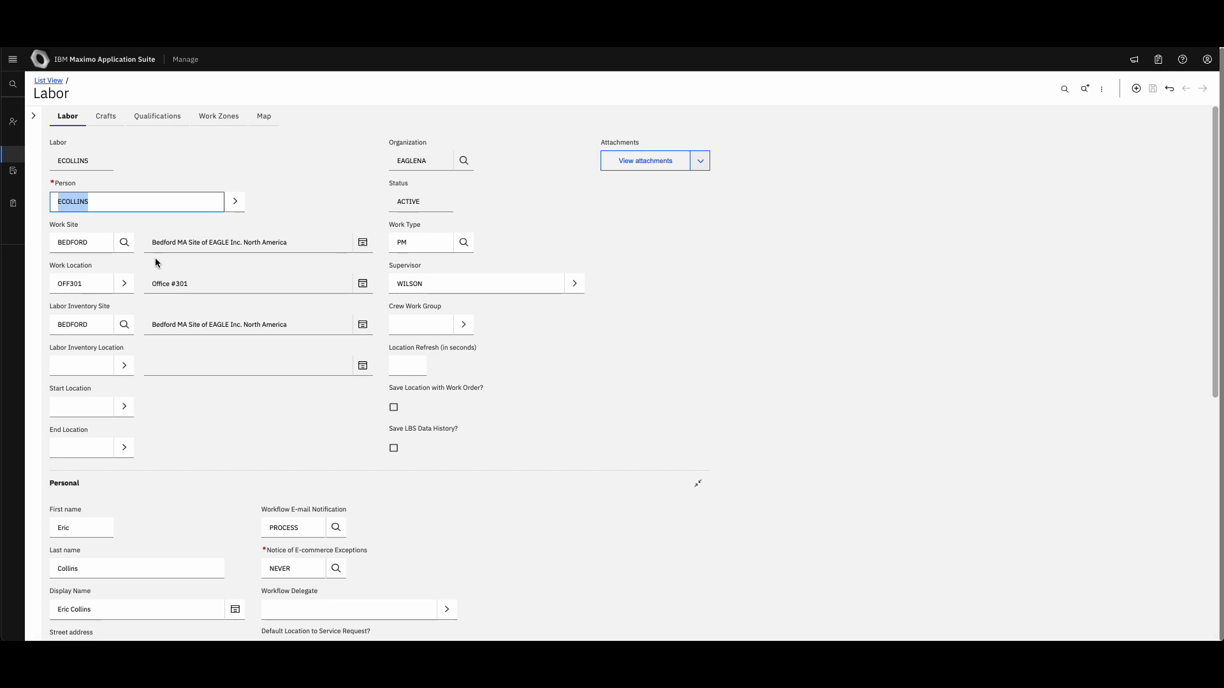
click(170, 243)
click(127, 243)
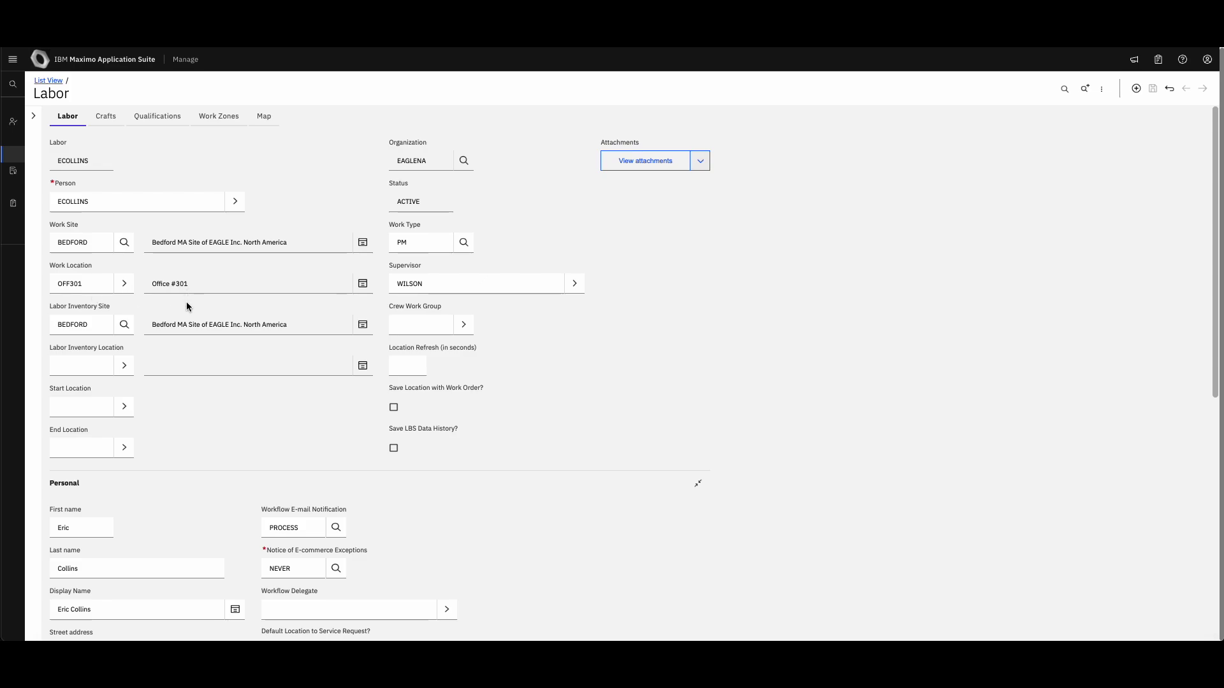
scroll(223, 335, down, 1)
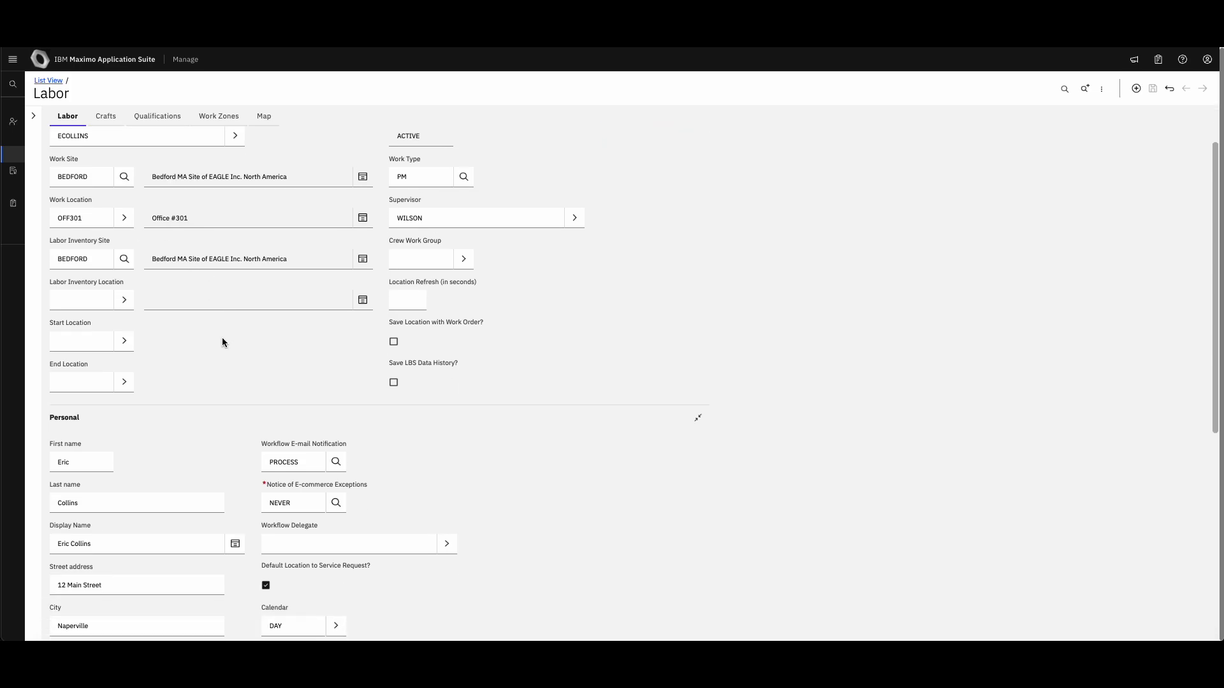
scroll(221, 342, down, 5)
scroll(222, 342, up, 2)
scroll(219, 350, down, 2)
scroll(223, 338, up, 1)
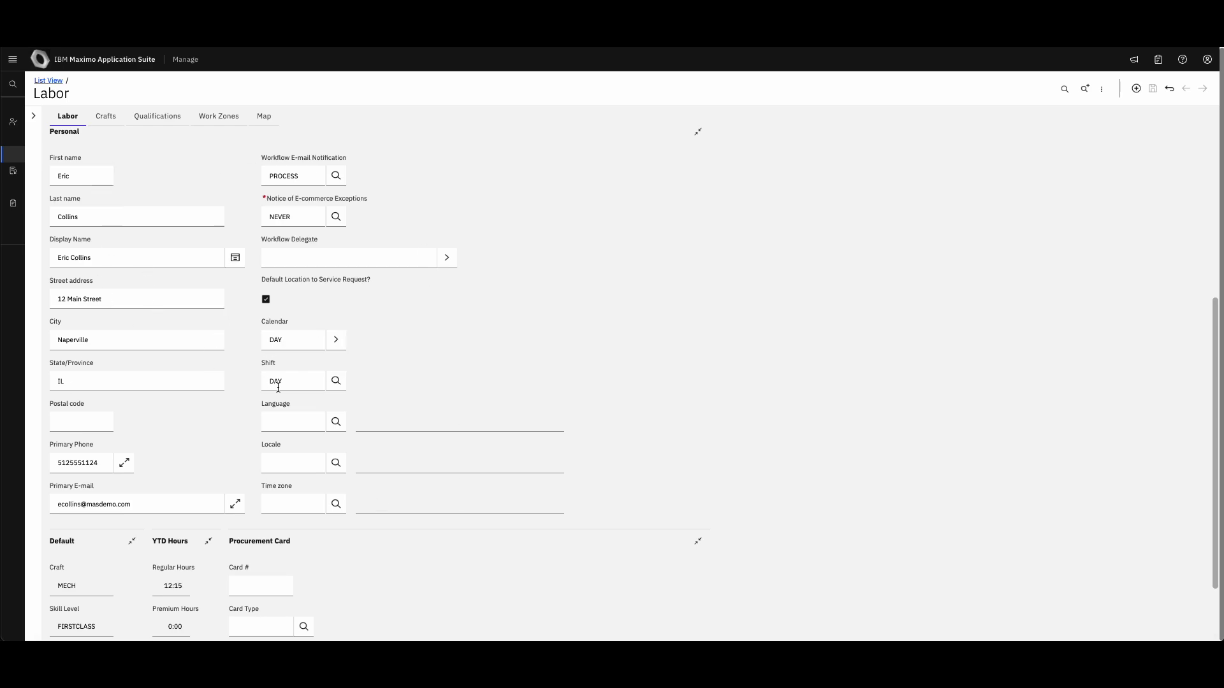
scroll(224, 424, down, 2)
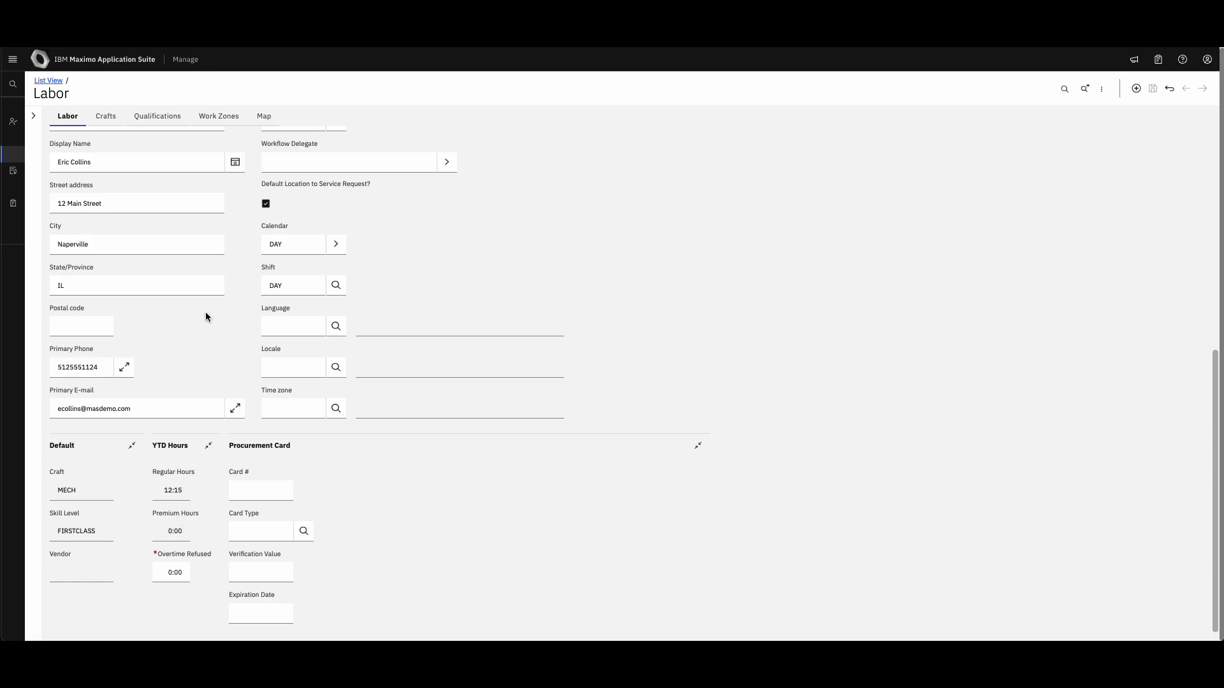
scroll(205, 312, up, 7)
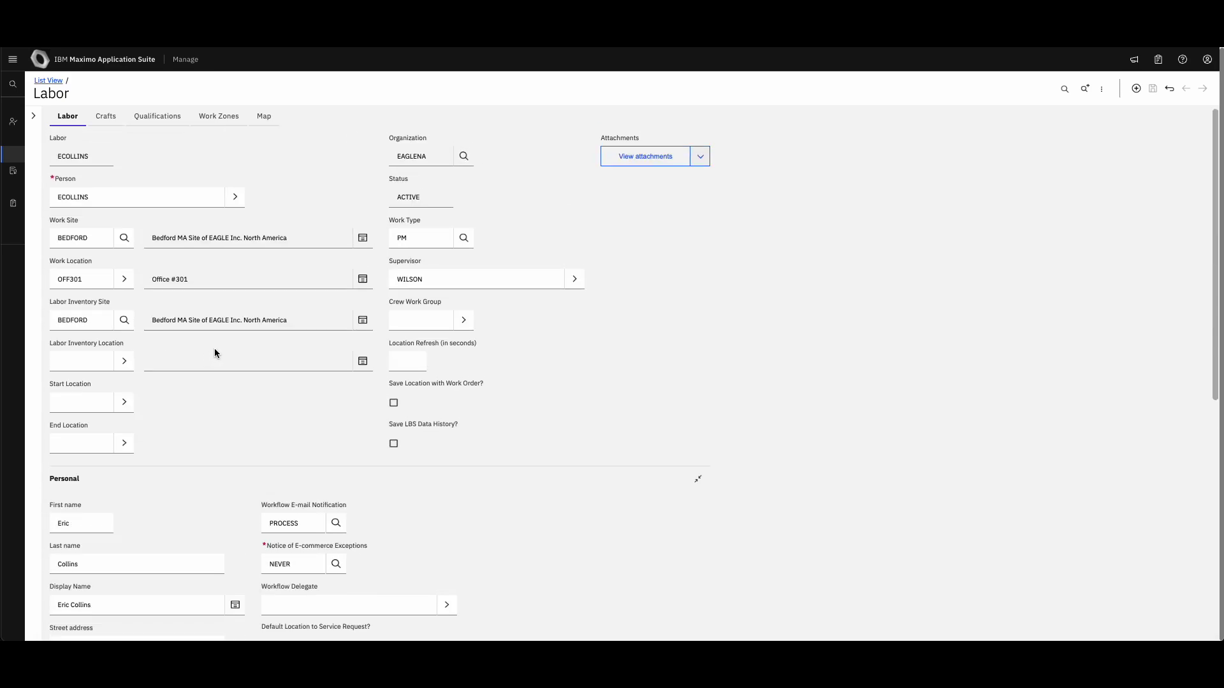
click(103, 117)
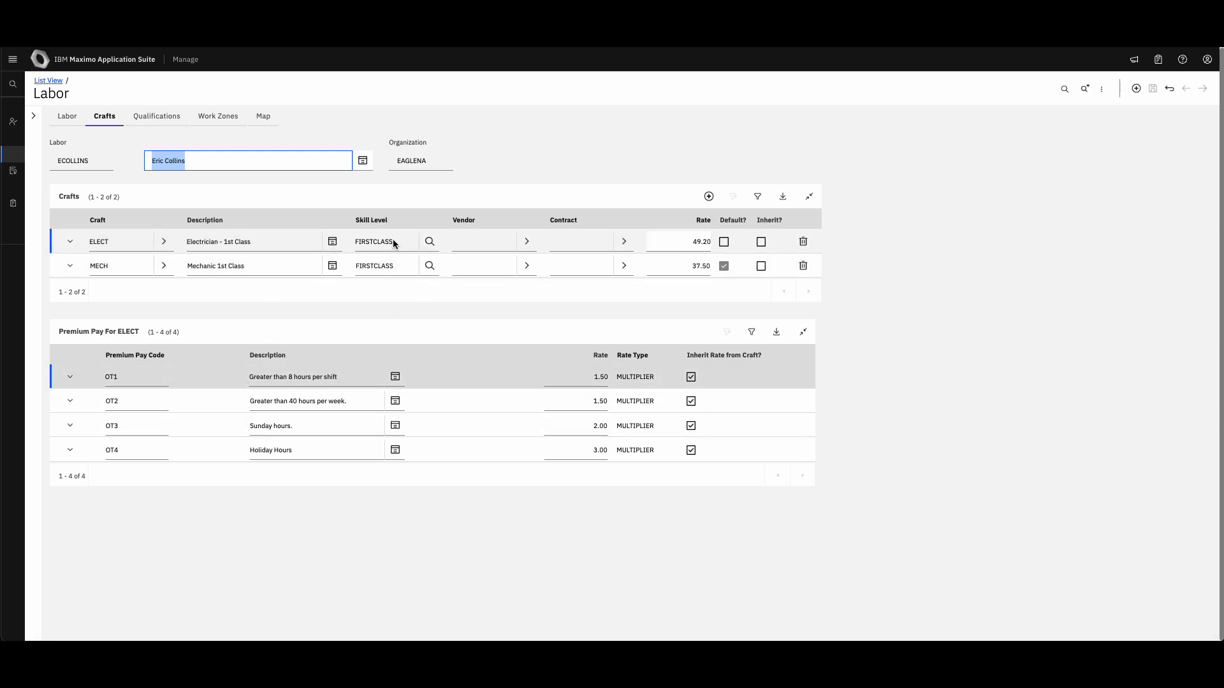
Review the ELECT and MECH craft pay rates, then view the active CPR qualification expiring 12/9/25
click(680, 242)
click(683, 265)
click(678, 242)
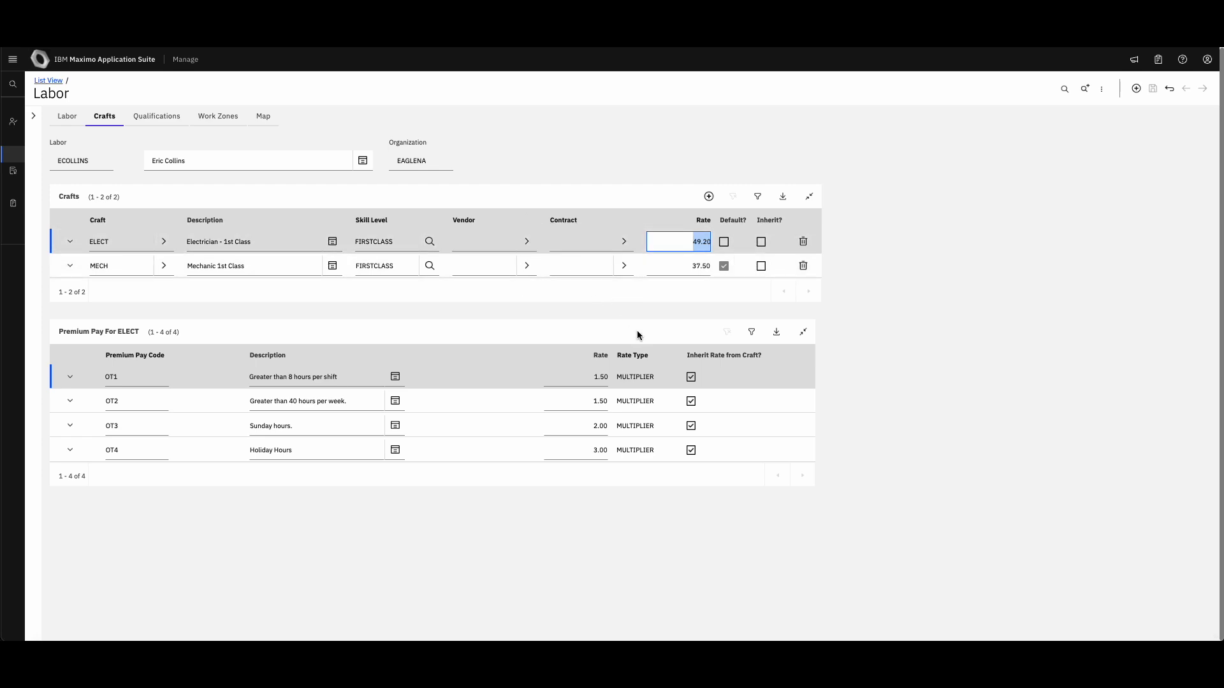
click(947, 273)
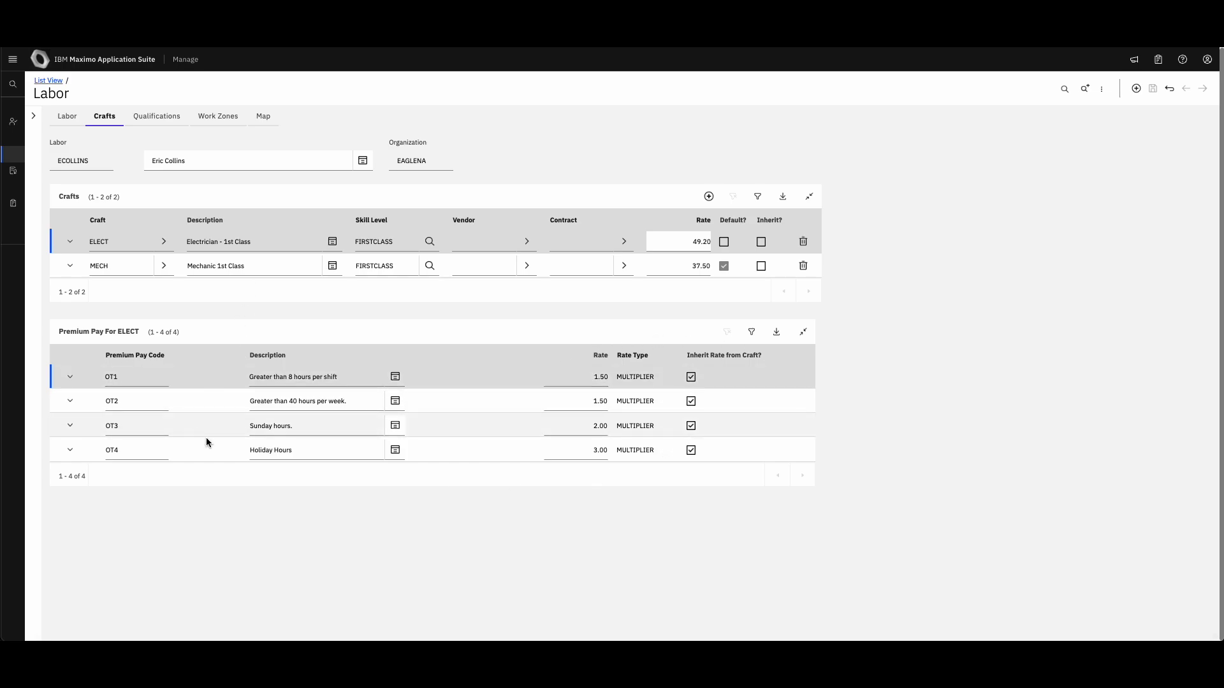
click(158, 120)
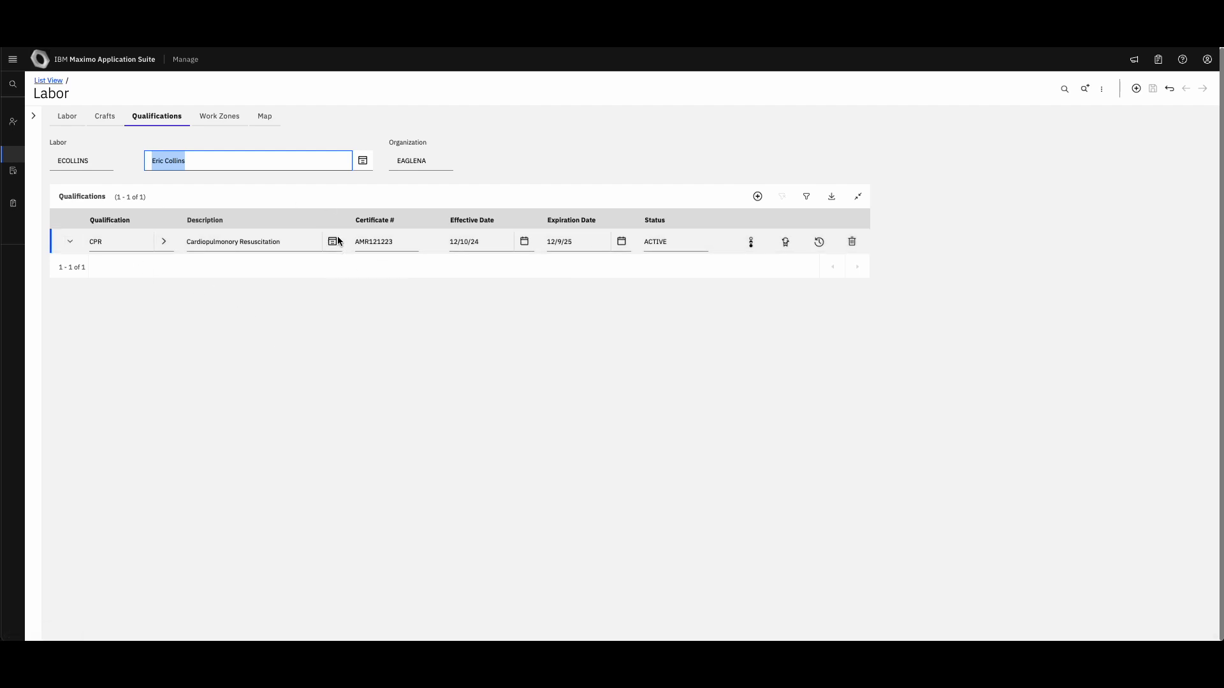
click(164, 241)
Go to the CPR qualification record and list the 25 labor records holding it
click(193, 285)
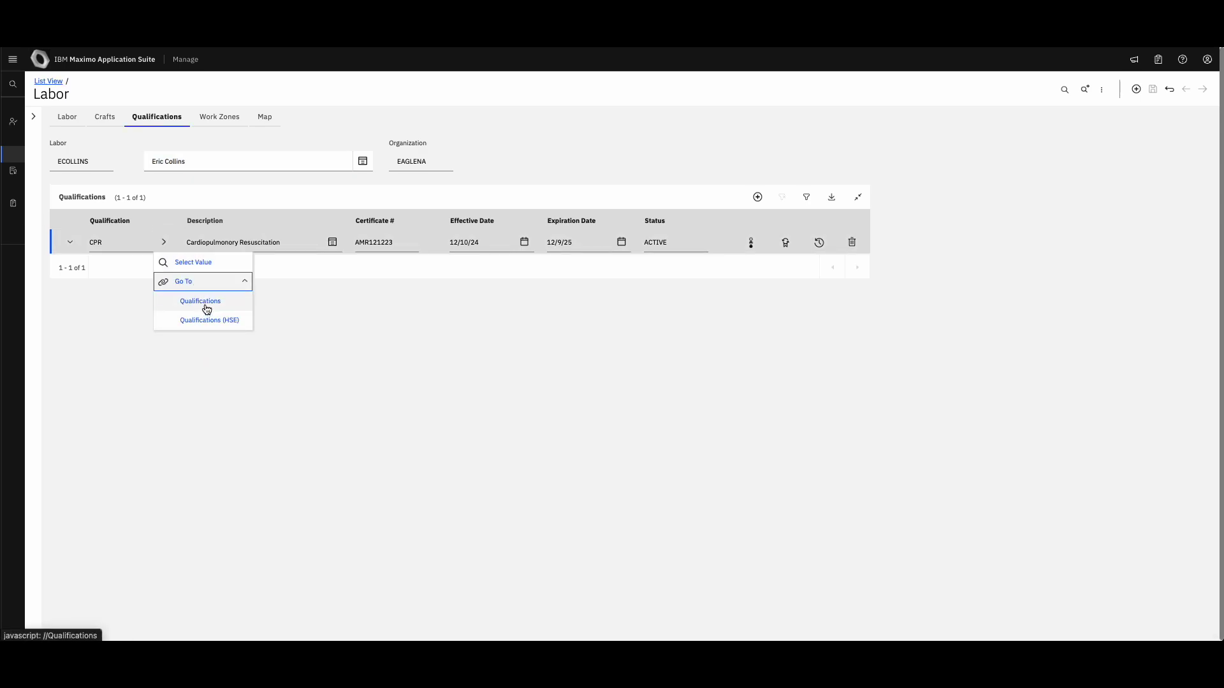
click(205, 303)
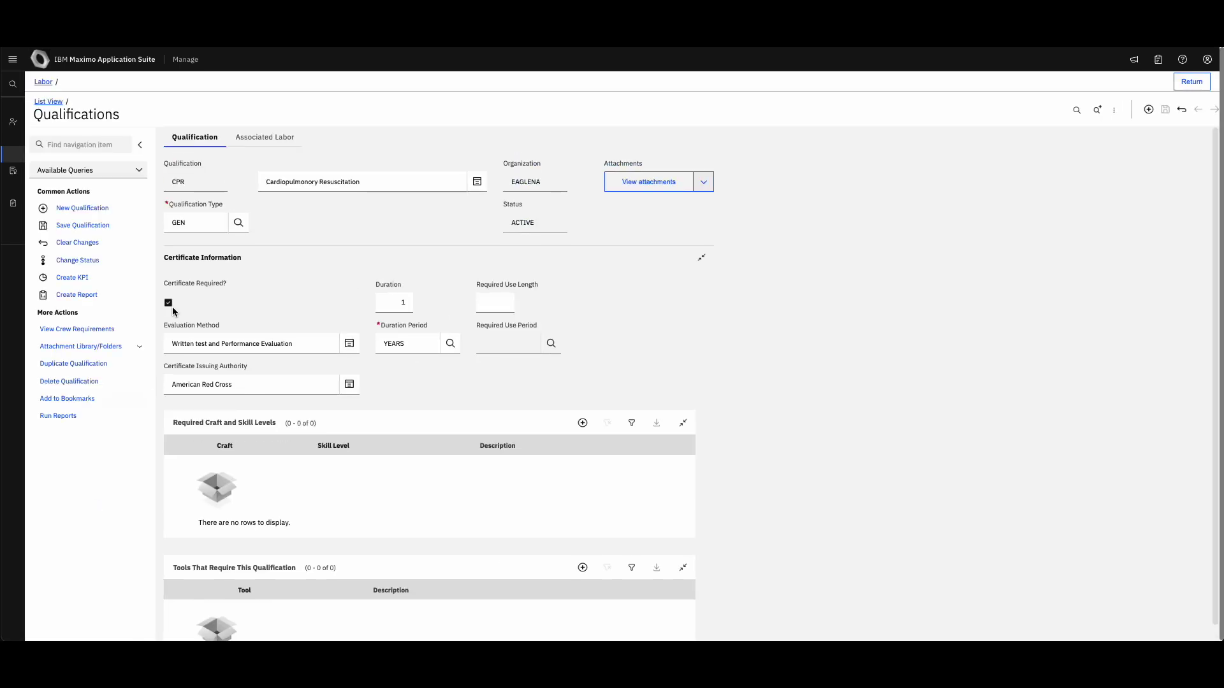
click(140, 145)
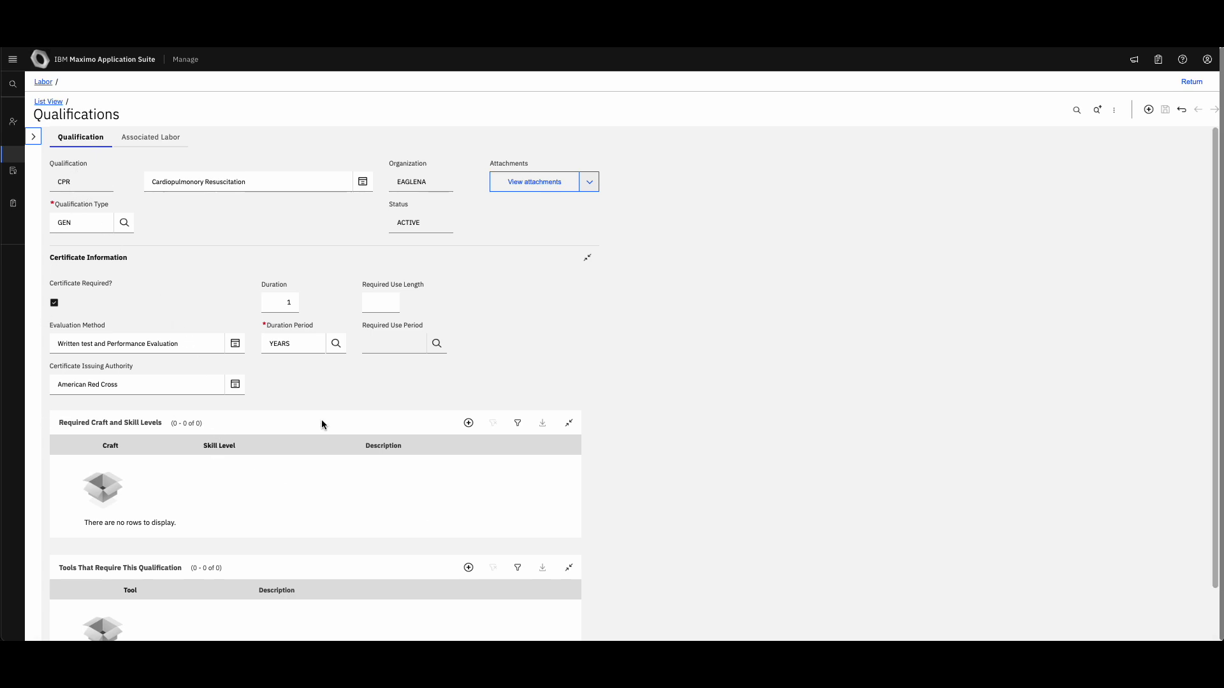
scroll(323, 425, down, 2)
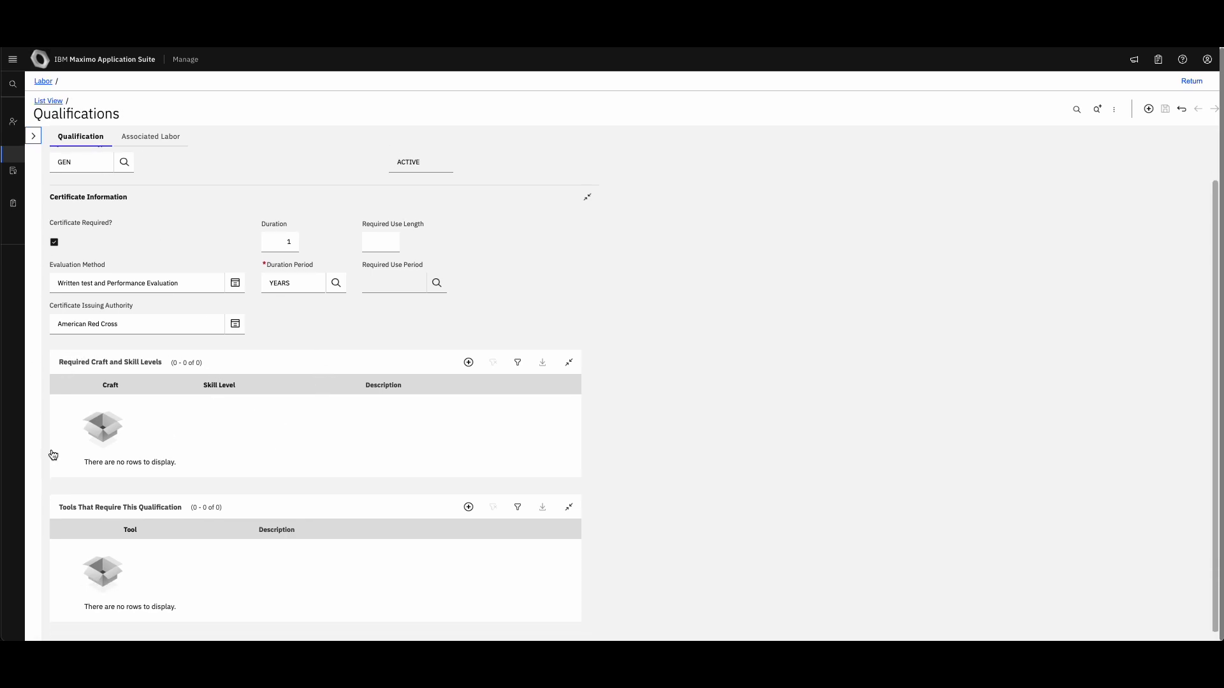
scroll(93, 278, up, 2)
scroll(124, 306, down, 2)
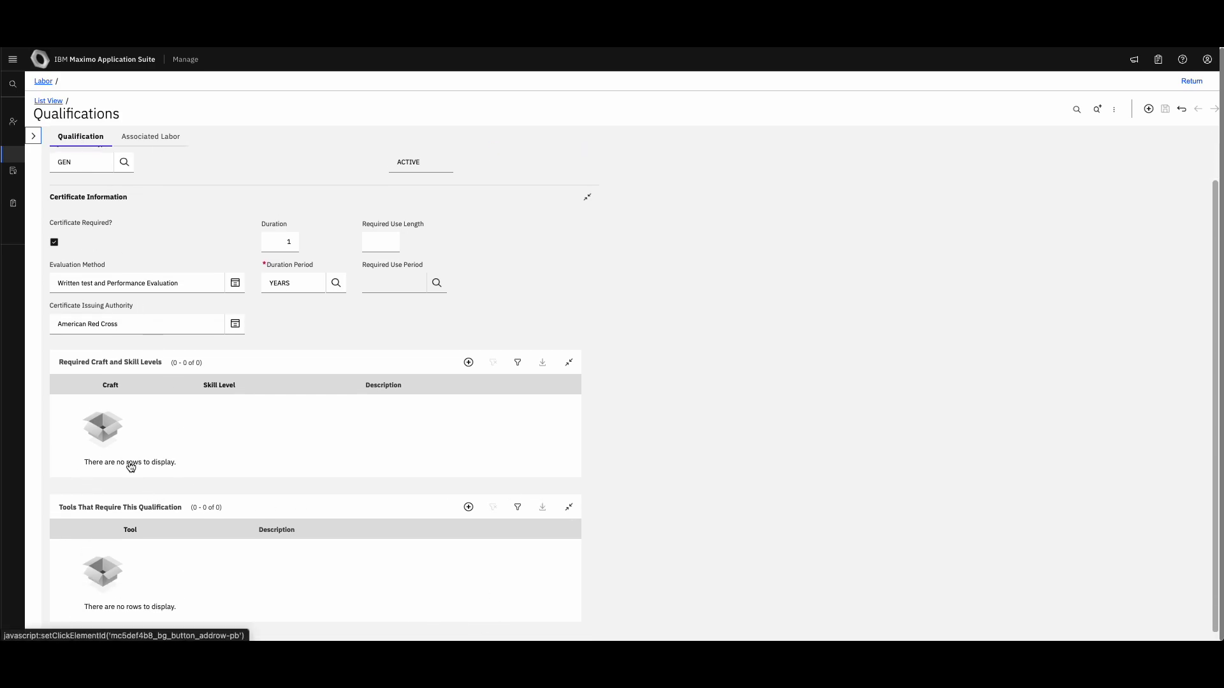
click(145, 139)
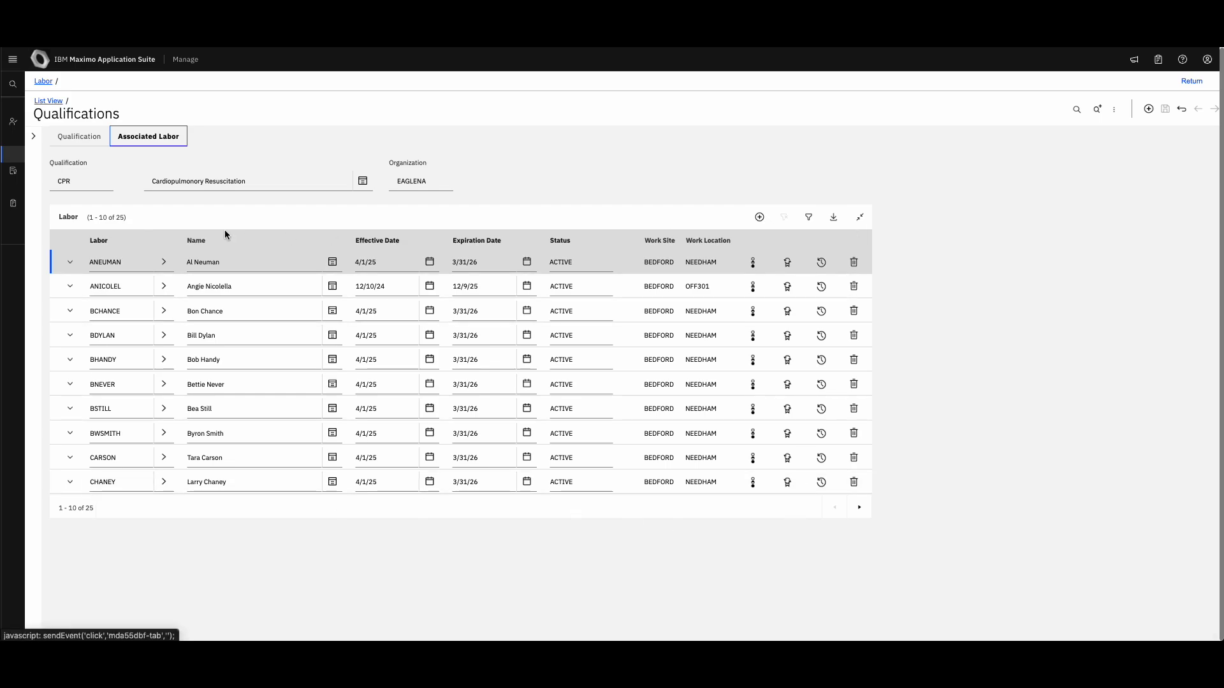
Review CPR's main details: certificate required, 1-year duration, American Red Cross authority
click(84, 139)
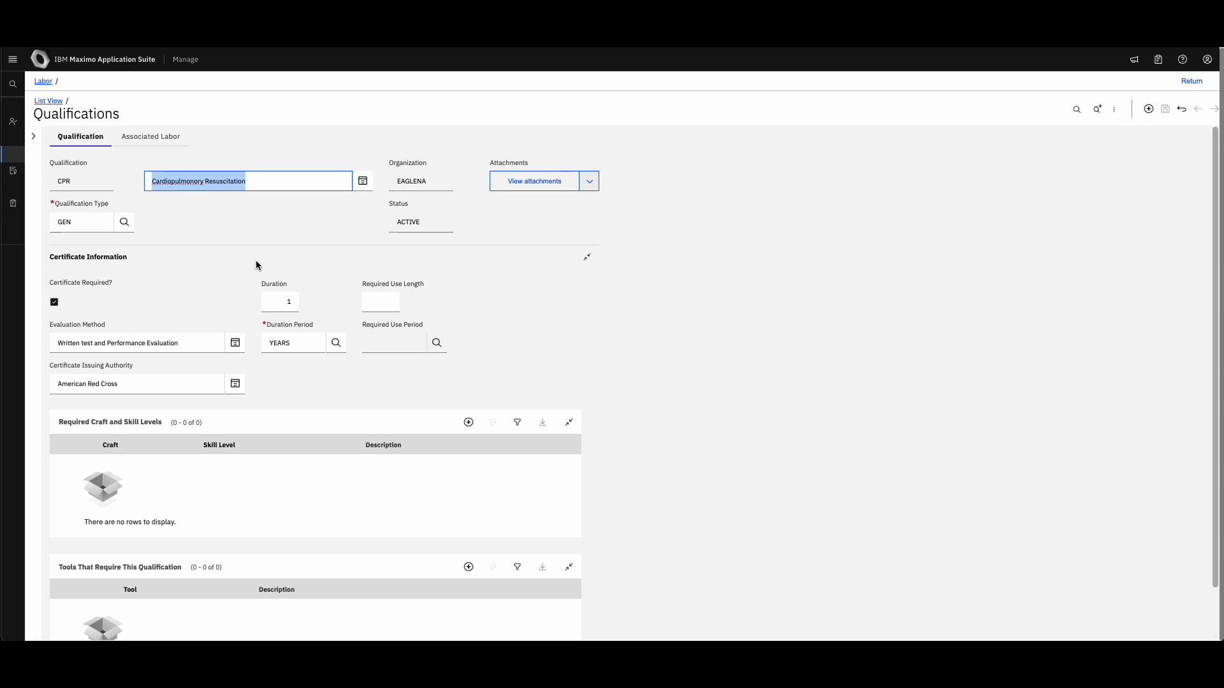
click(353, 298)
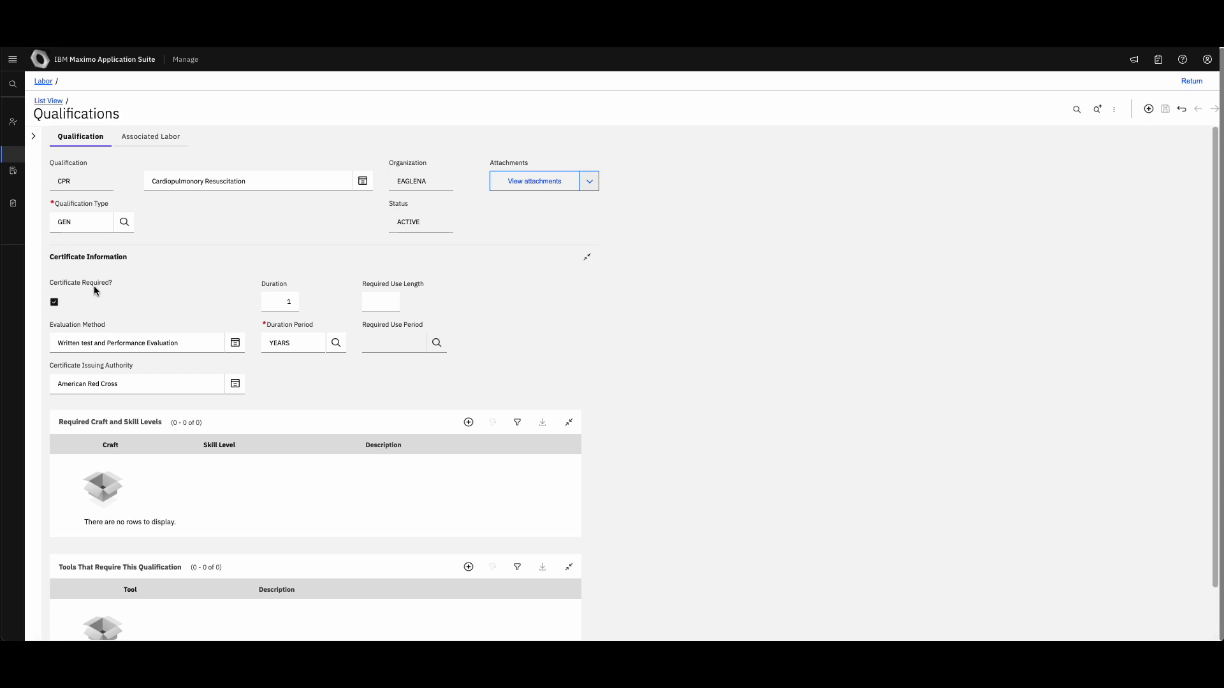
scroll(325, 328, down, 1)
scroll(331, 325, up, 1)
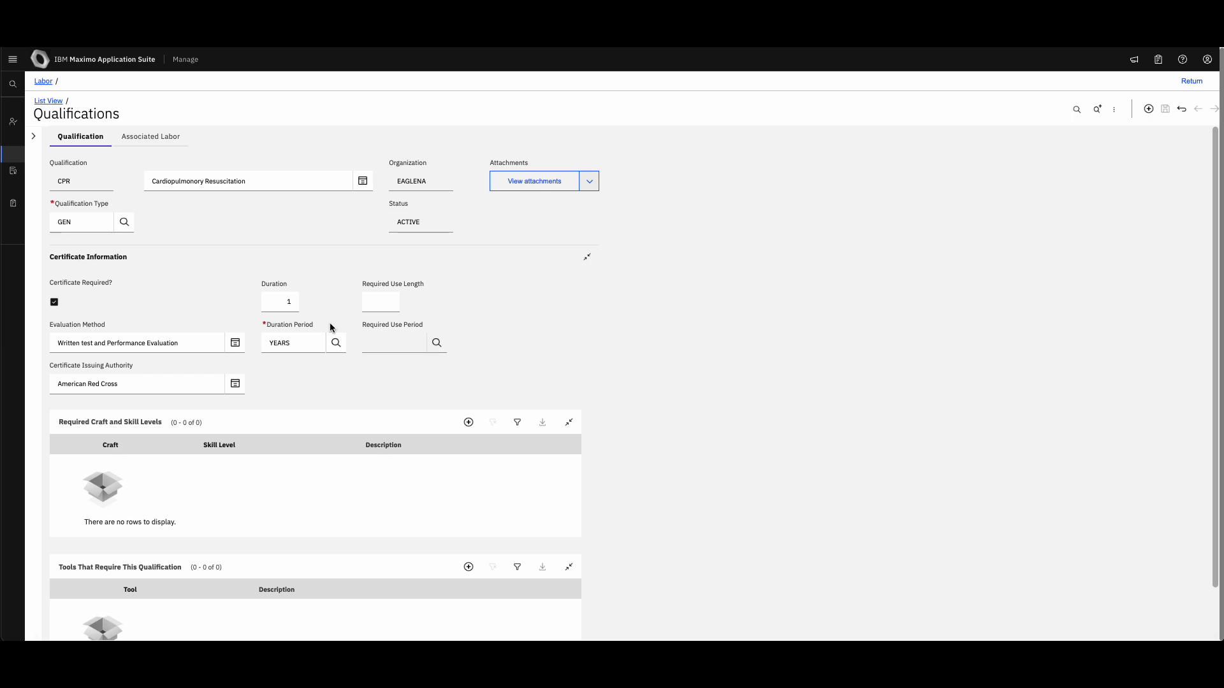